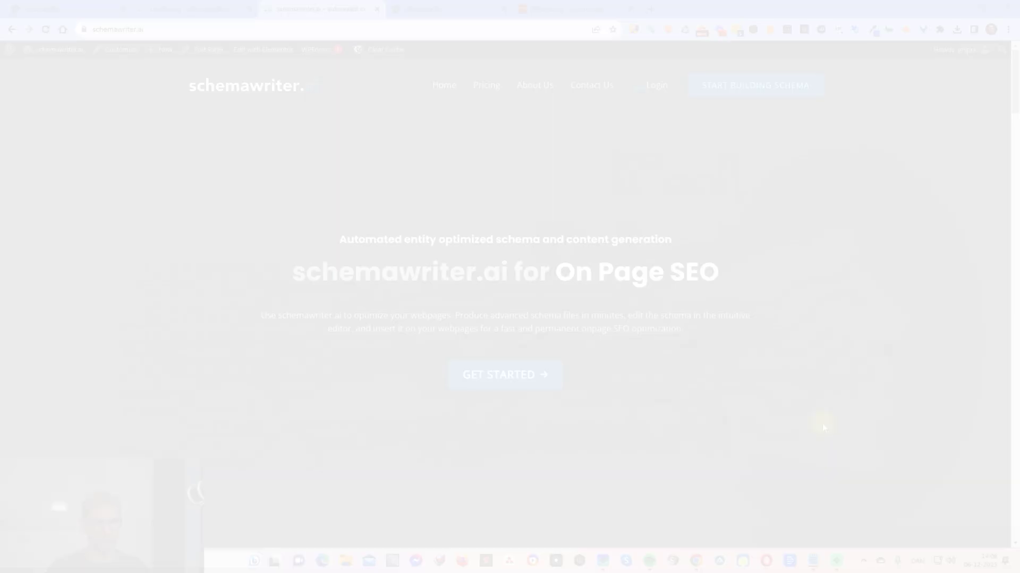
Switch to the Notepad file and add the item "1. Generate webpage schema" below the heading, separated by a blank line
{"action": "key", "text": "alt+Tab"}
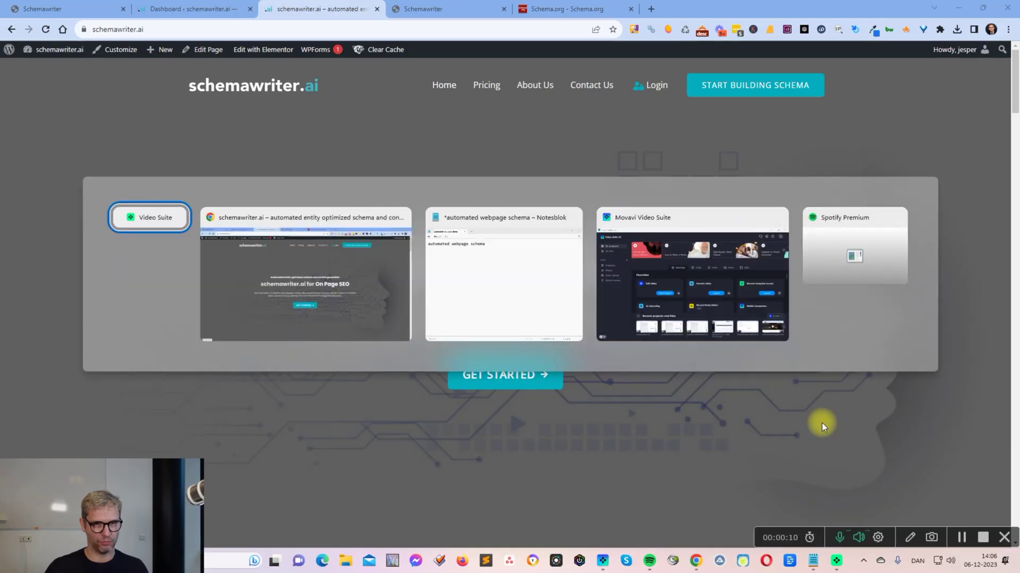
{"action": "left_click", "coordinate": [552, 282]}
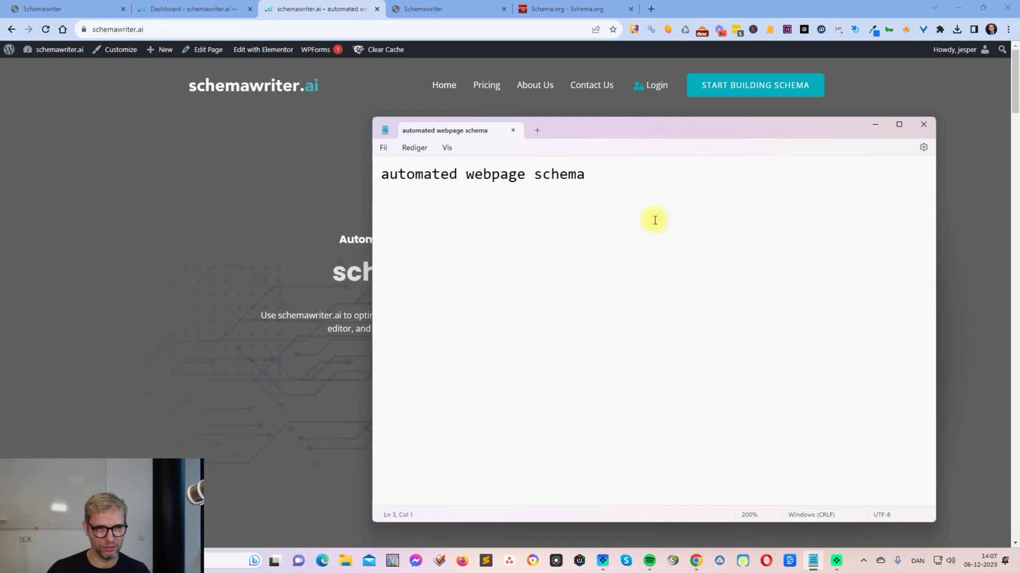
{"action": "left_click_drag", "start_coordinate": [383, 175], "coordinate": [603, 173]}
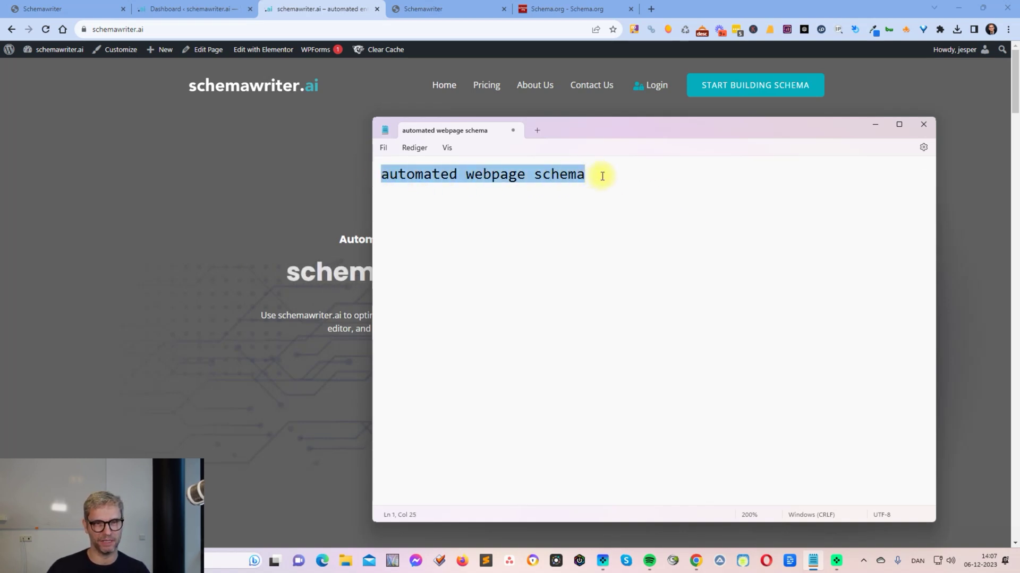
{"action": "left_click", "coordinate": [603, 176]}
{"action": "key", "text": "Return"}
{"action": "key", "text": "Return"}
{"action": "key", "text": "Return"}
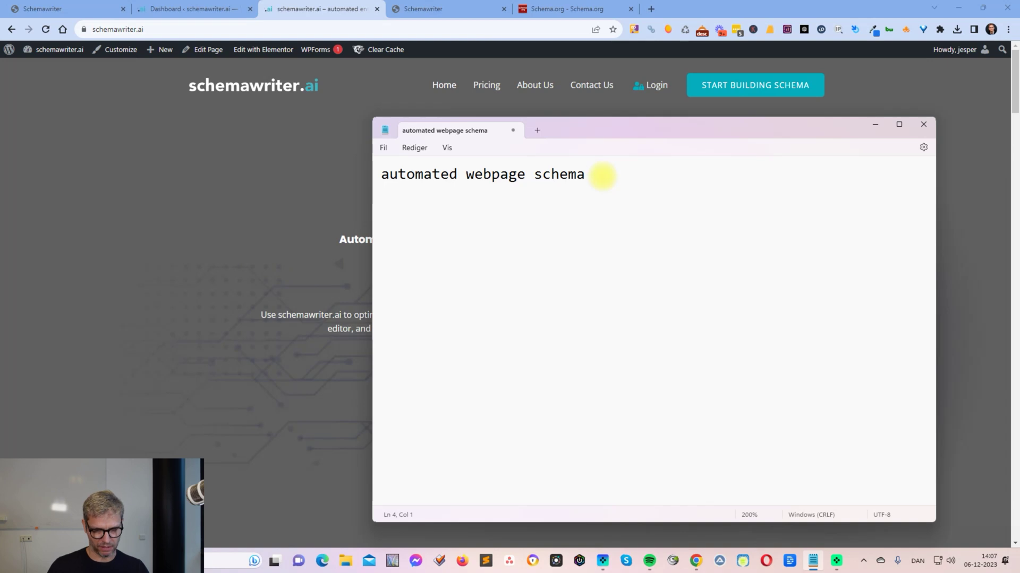
{"action": "key", "text": "BackSpace"}
{"action": "type", "text": "1."}
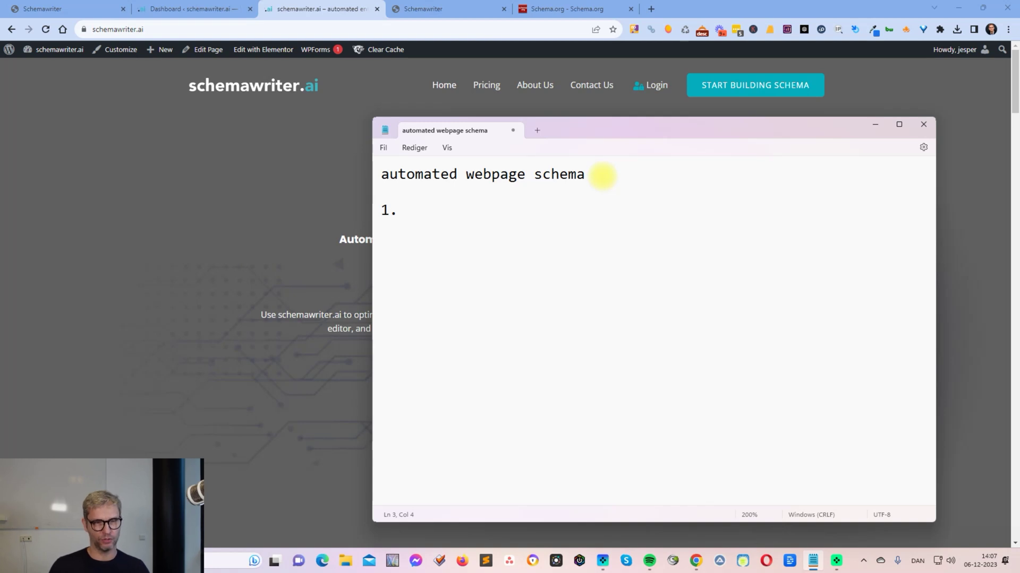
{"action": "type", "text": "Gene"}
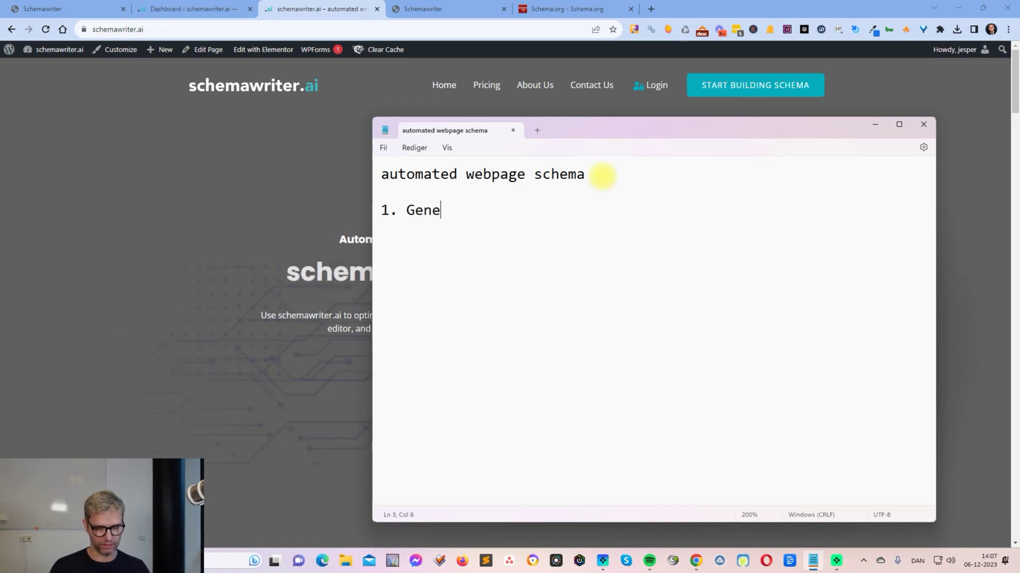
{"action": "type", "text": "rate webpage"}
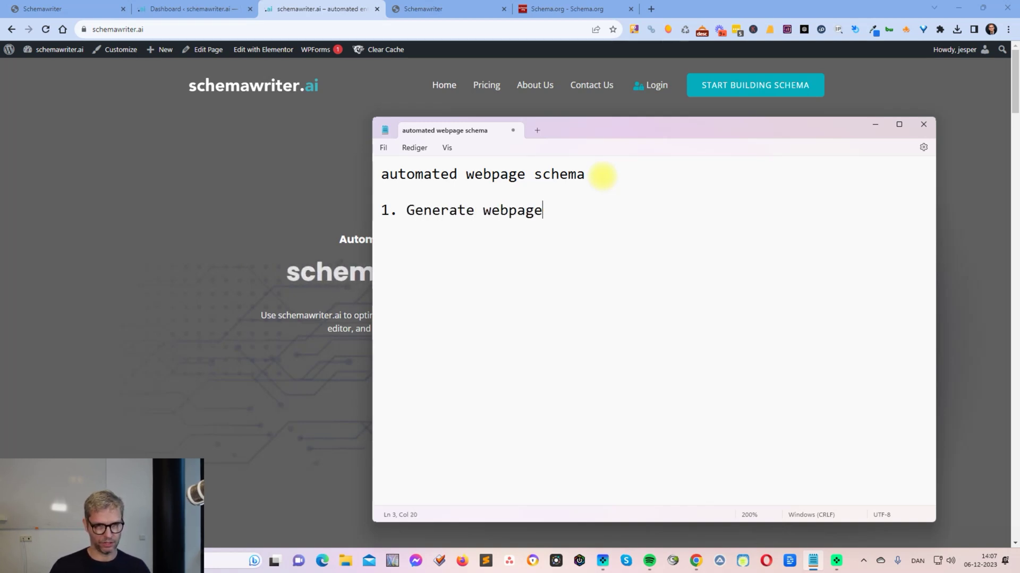
{"action": "type", "text": " schema"}
{"action": "key", "text": "Return"}
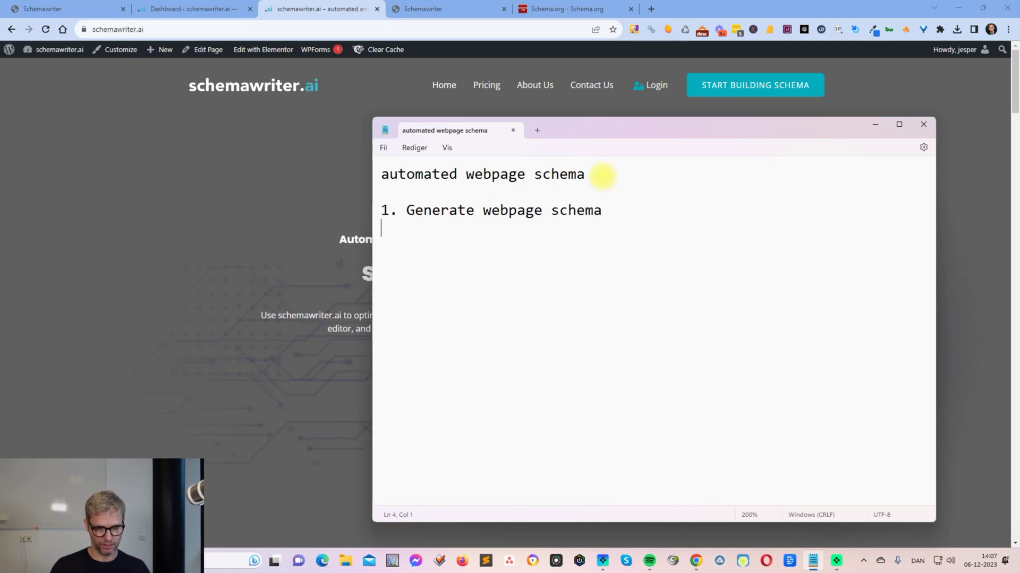
Add the list items "2. Optimize the webpage schema" and "3. Install the plugin called HFCM"
{"action": "type", "text": "2. Opt"}
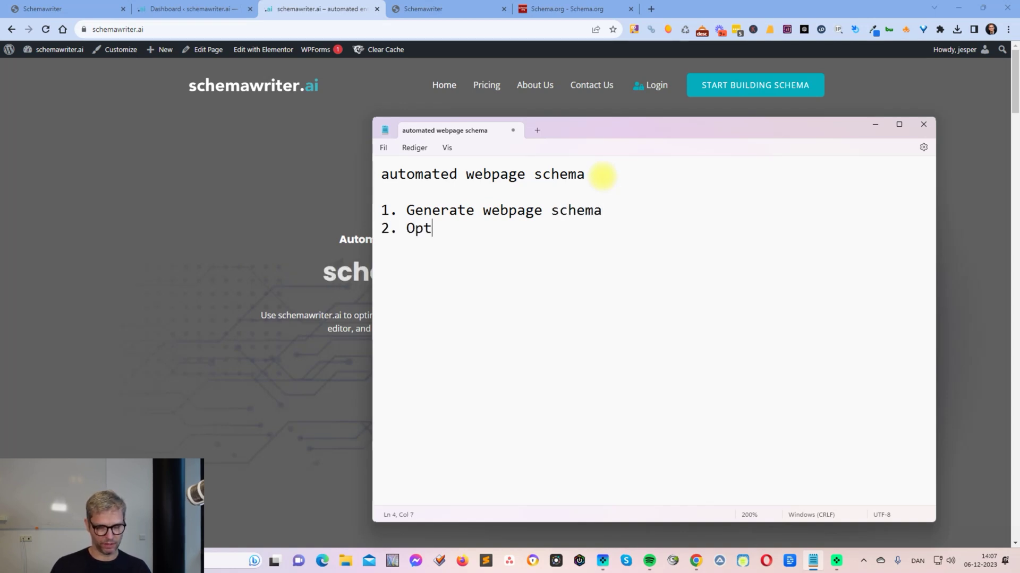
{"action": "type", "text": "imize"}
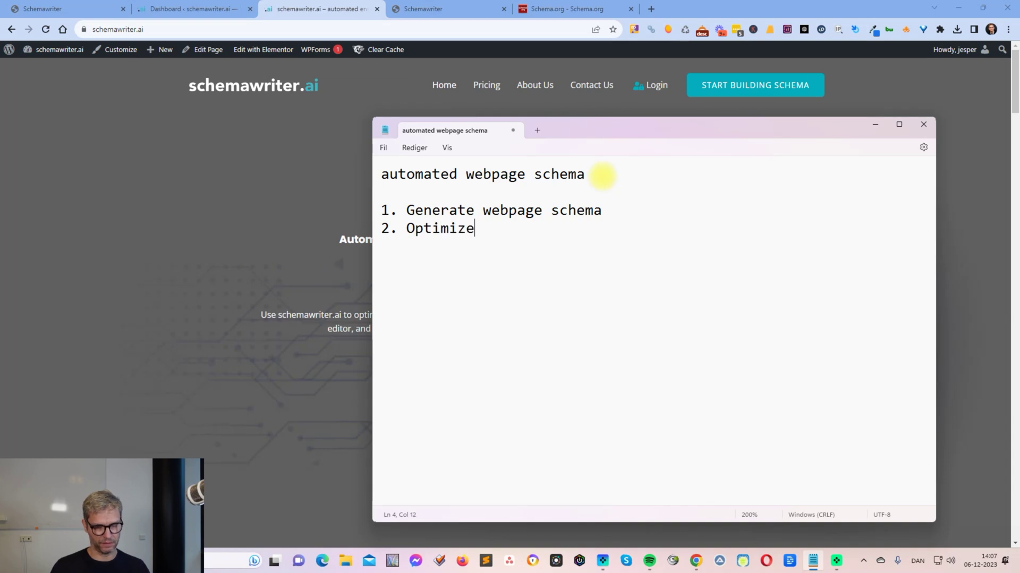
{"action": "type", "text": " the webpage sche"}
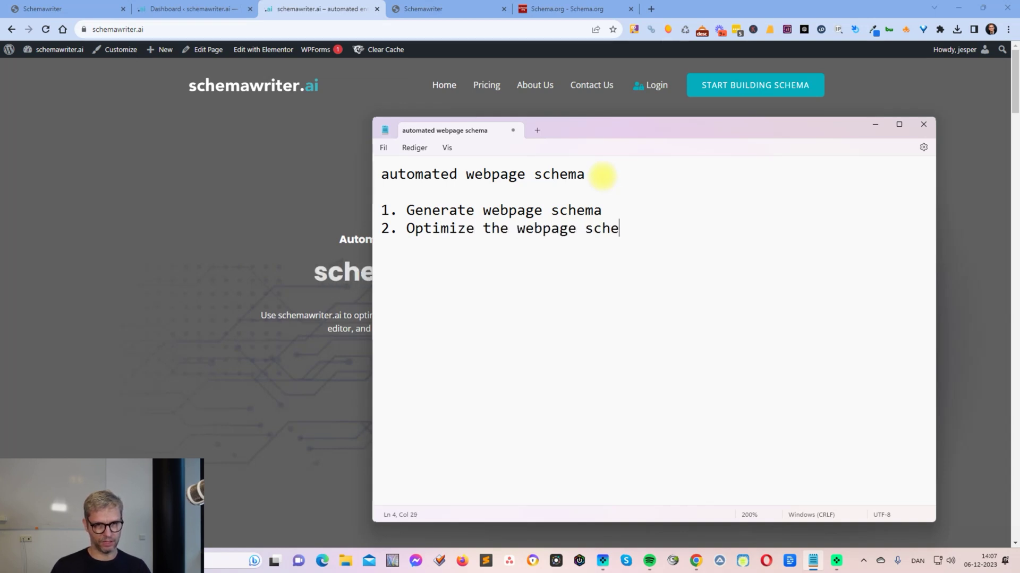
{"action": "type", "text": "ma 3. "}
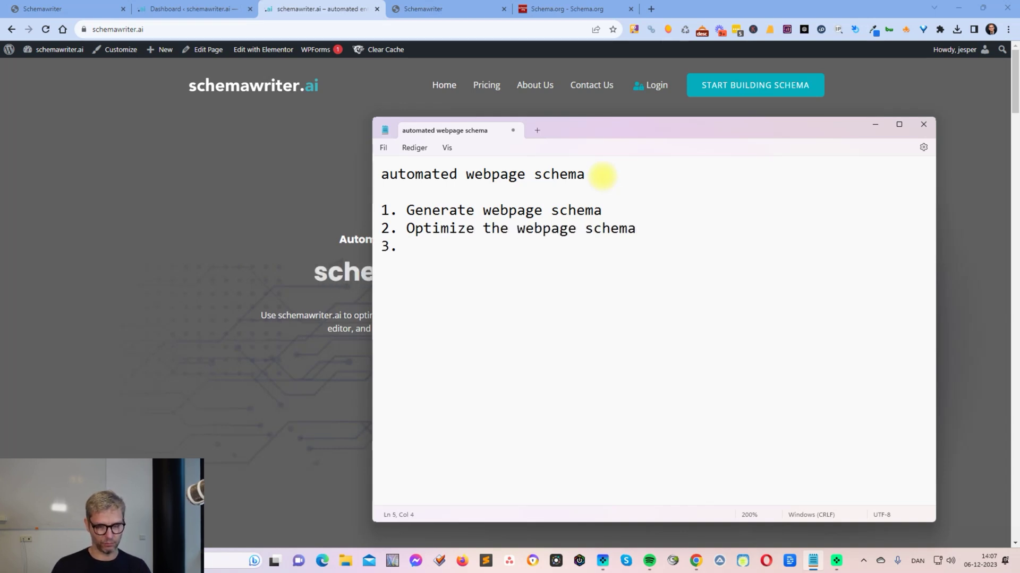
{"action": "type", "text": "Inst"}
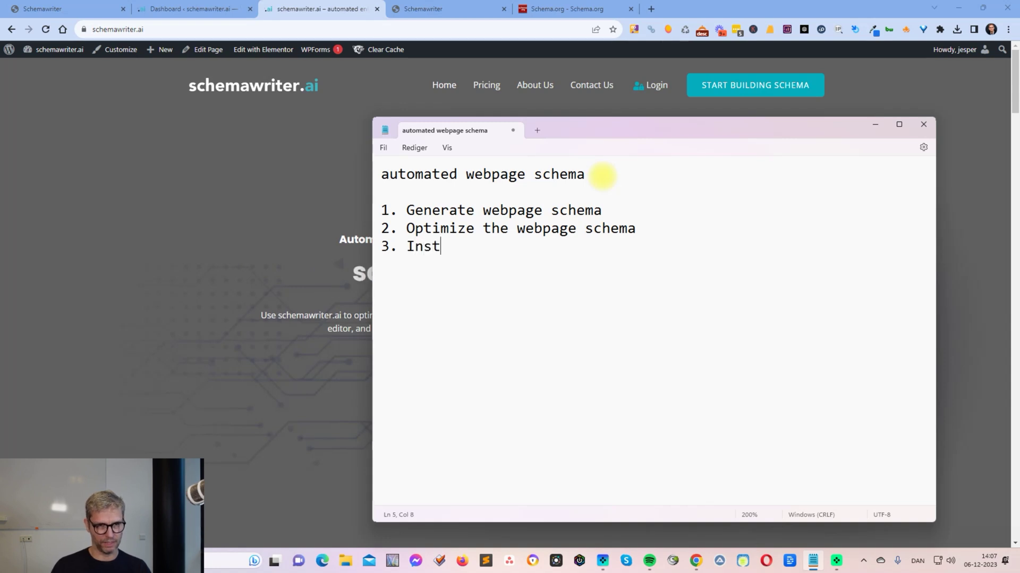
{"action": "type", "text": "all the "}
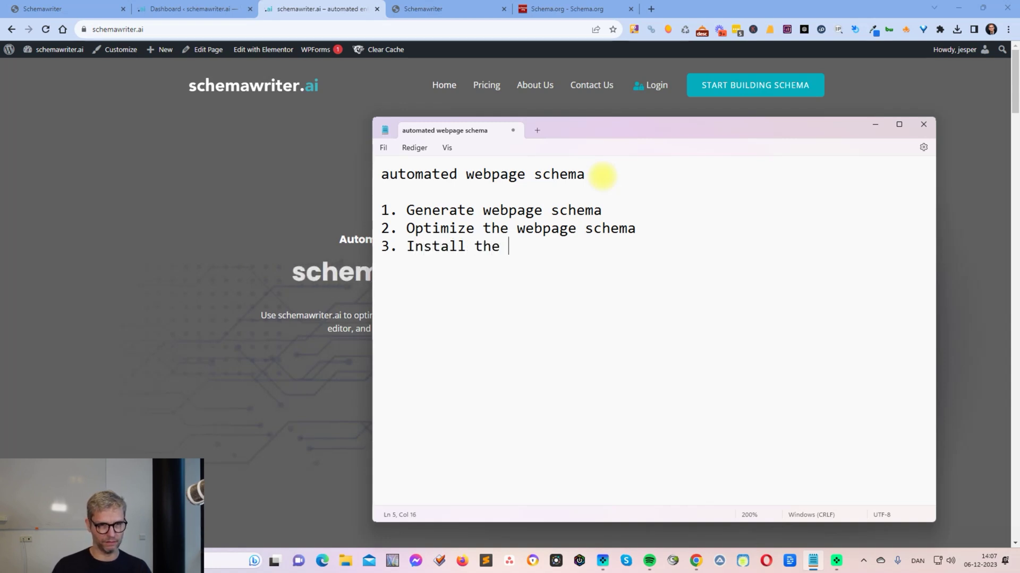
{"action": "type", "text": "plugin calle"}
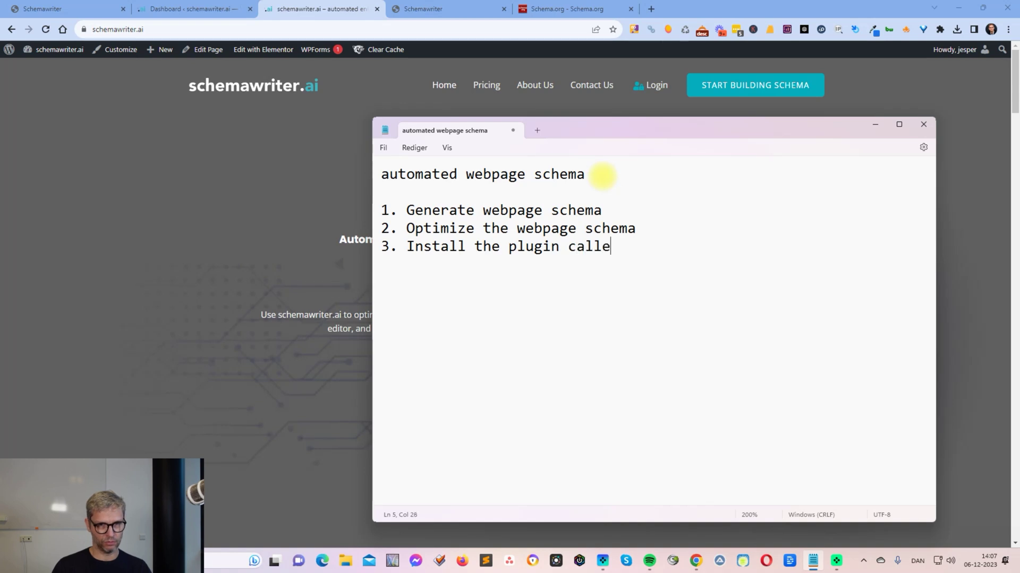
{"action": "type", "text": "d HFCM 4."}
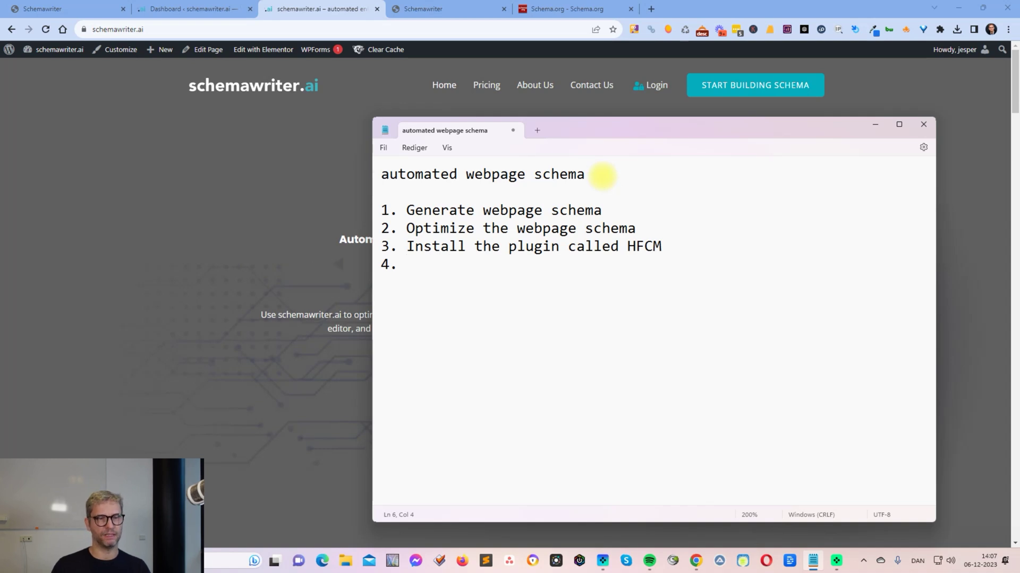
Add the list item "4. Insert the webpage schema on the page" and shift the note window slightly aside
{"action": "type", "text": " Insert "}
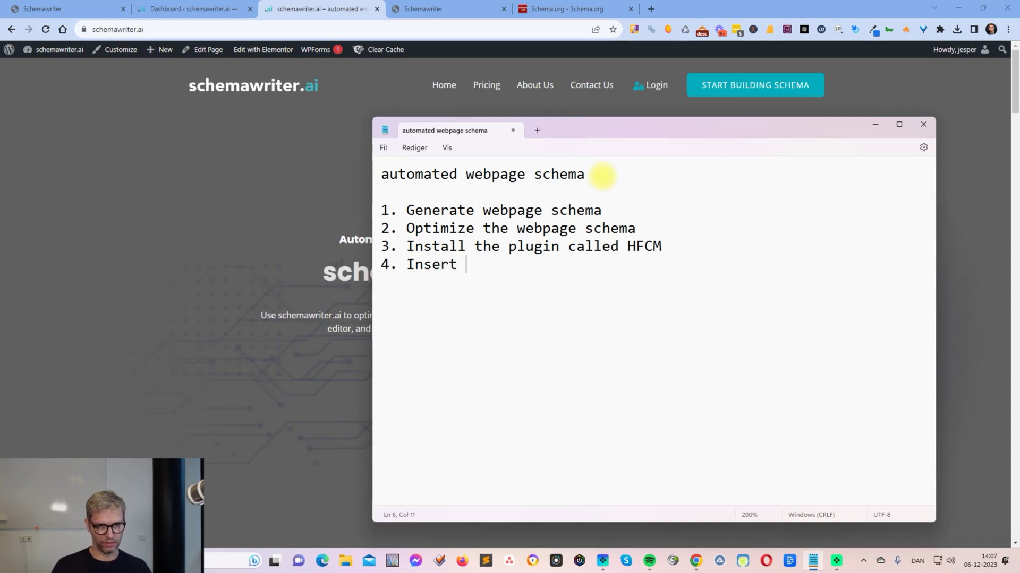
{"action": "type", "text": "the webpage schema"}
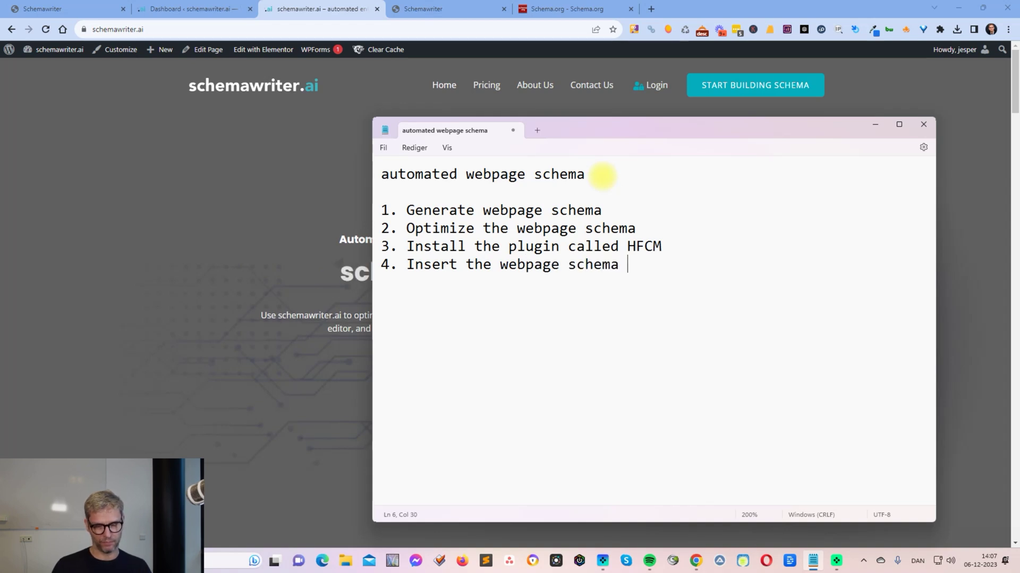
{"action": "type", "text": " on the page"}
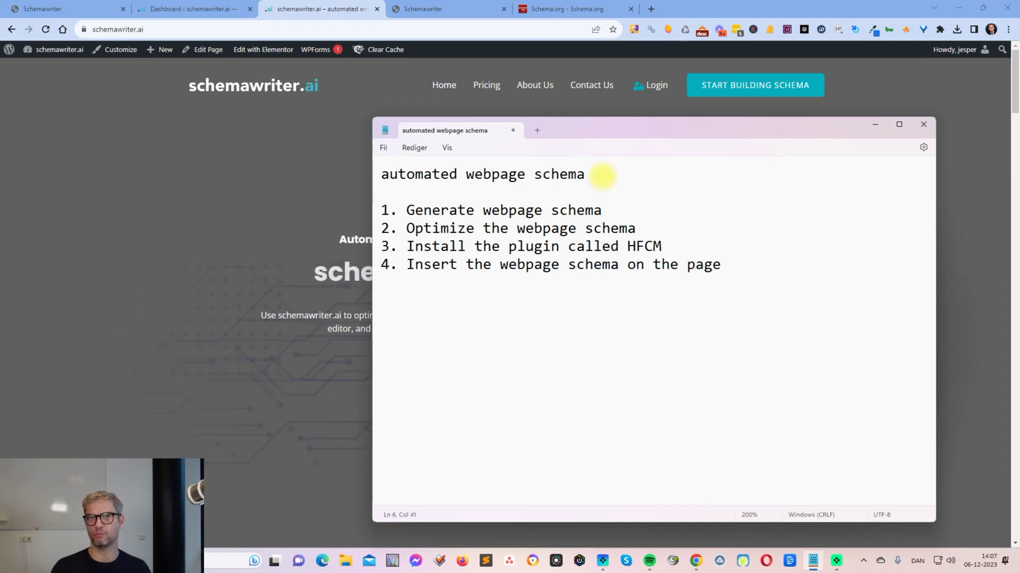
{"action": "key", "text": "Return"}
{"action": "key", "text": "Return"}
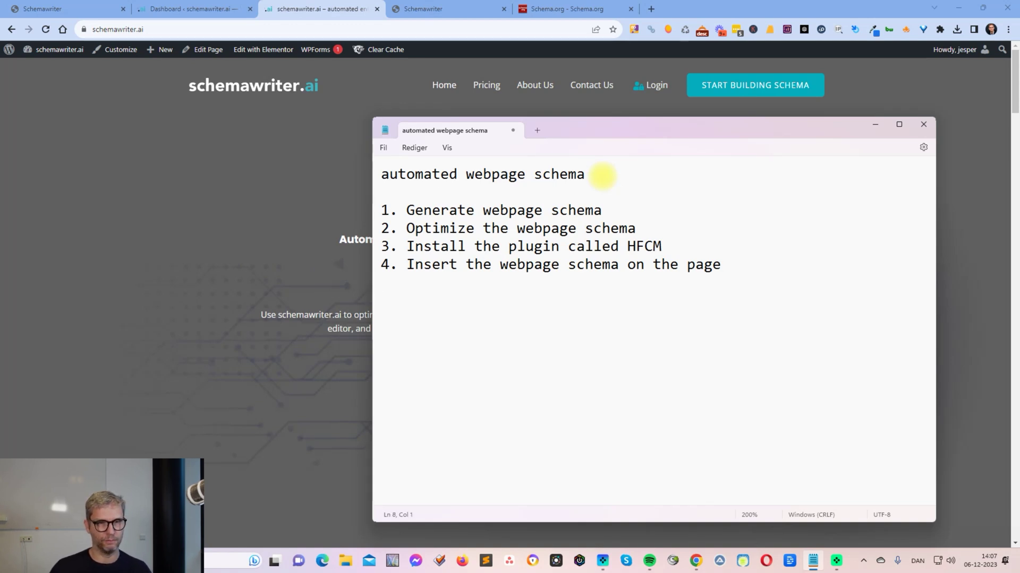
{"action": "left_click_drag", "start_coordinate": [654, 125], "coordinate": [610, 121]}
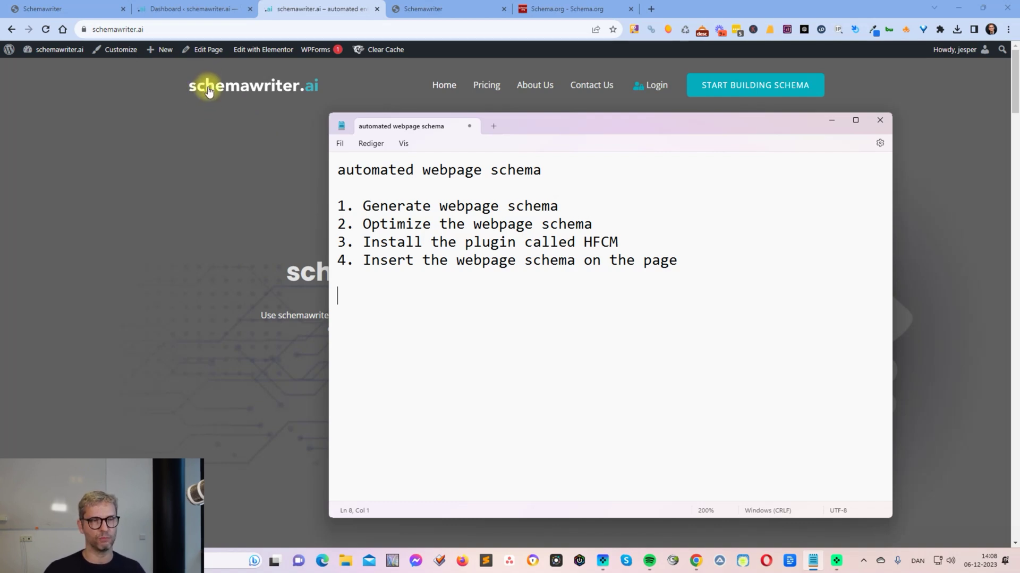
{"action": "mouse_move", "coordinate": [608, 125]}
{"action": "left_mouse_down"}
{"action": "mouse_move", "coordinate": [559, 123]}
{"action": "mouse_move", "coordinate": [592, 124]}
{"action": "left_mouse_up"}
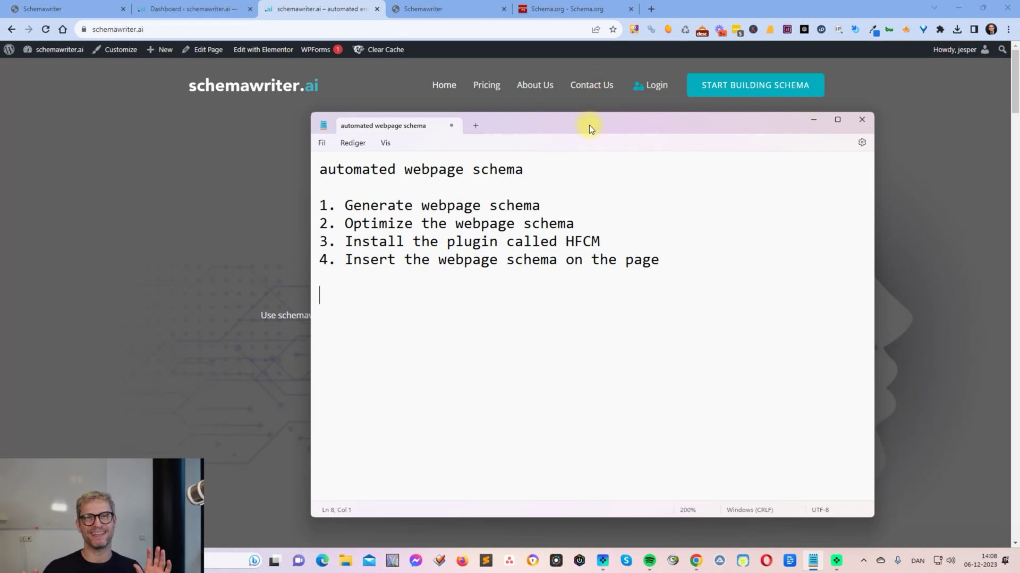
Switch to the SchemaWriter web app in Chrome and open the schemawriter.ai company record to review its local schema
{"action": "left_click", "coordinate": [202, 10]}
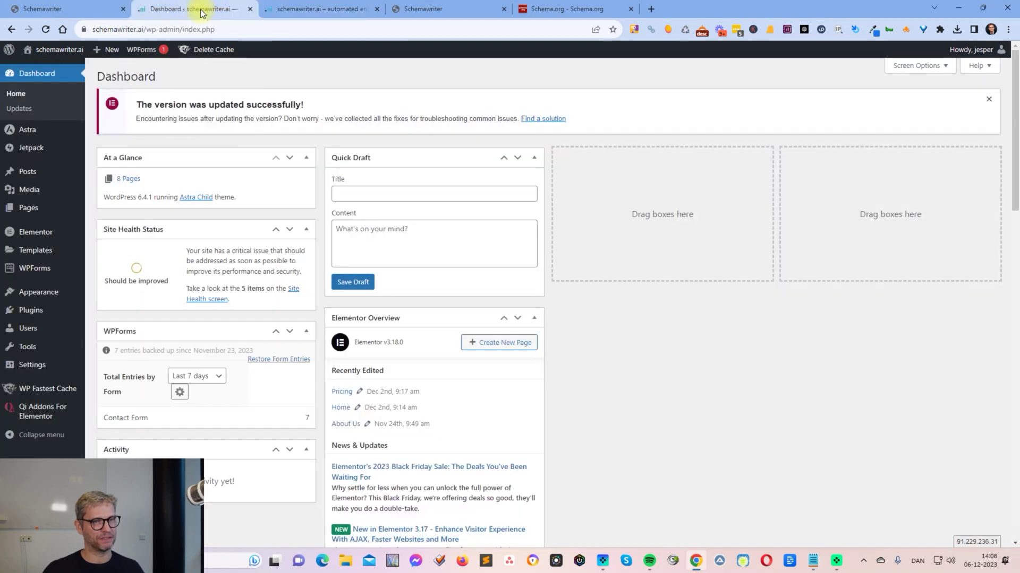
{"action": "left_click", "coordinate": [311, 9]}
{"action": "left_click", "coordinate": [419, 9]}
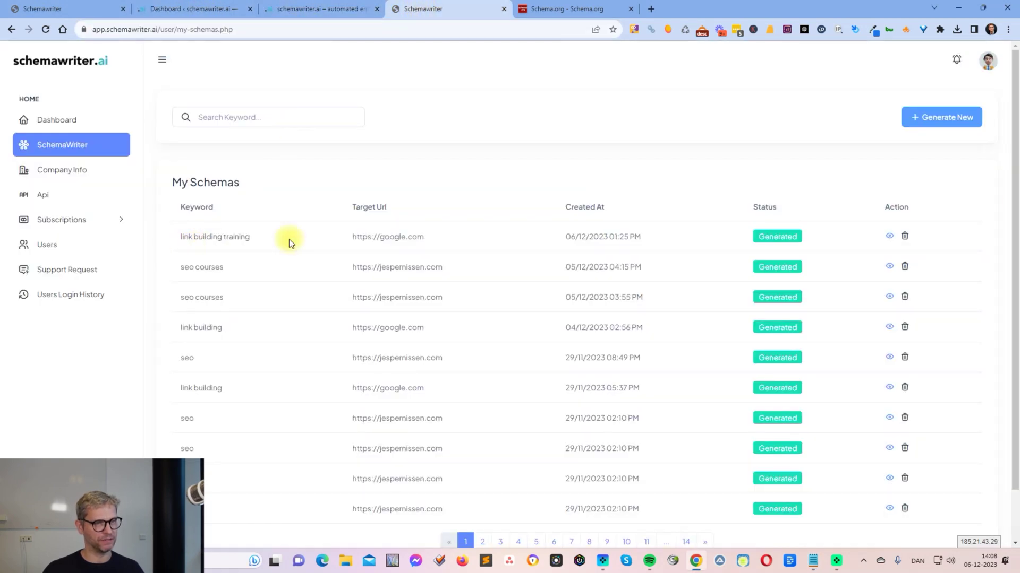
{"action": "left_click", "coordinate": [80, 173]}
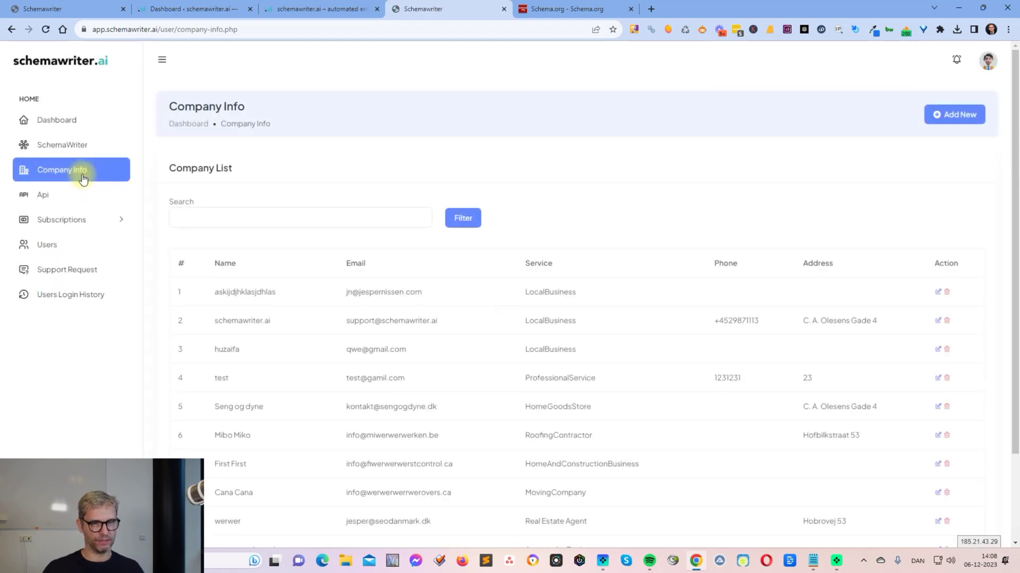
{"action": "left_click_drag", "start_coordinate": [215, 321], "coordinate": [270, 321]}
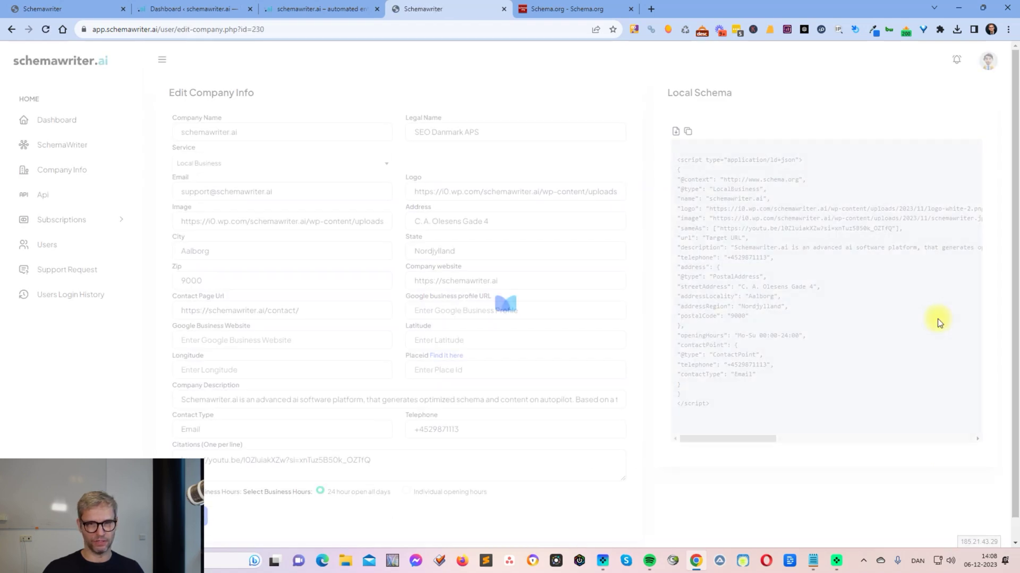
{"action": "scroll", "coordinate": [324, 207], "scroll_direction": "down", "scroll_amount": 1}
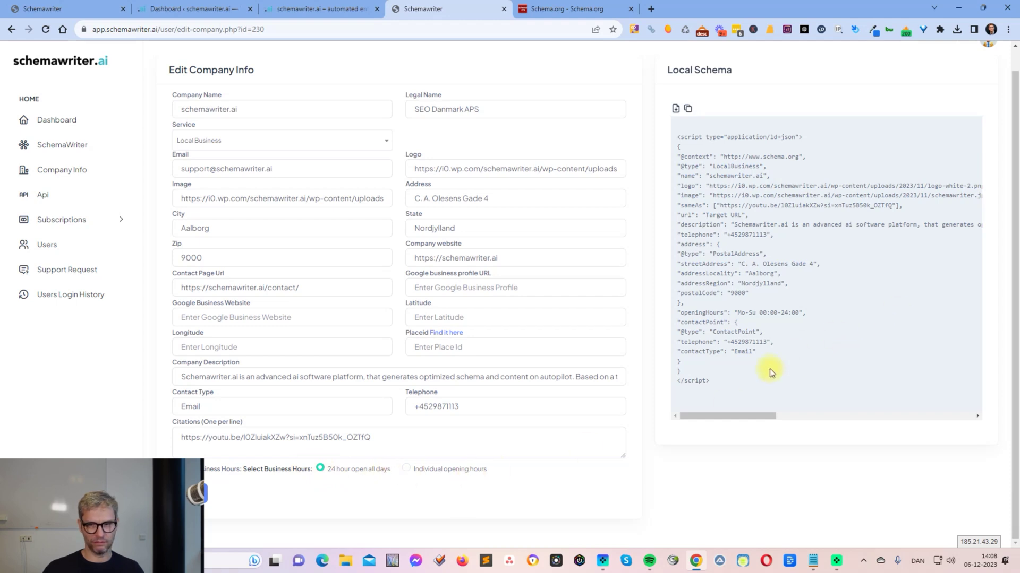
{"action": "left_click_drag", "start_coordinate": [720, 348], "coordinate": [739, 159]}
{"action": "left_click", "coordinate": [687, 109]}
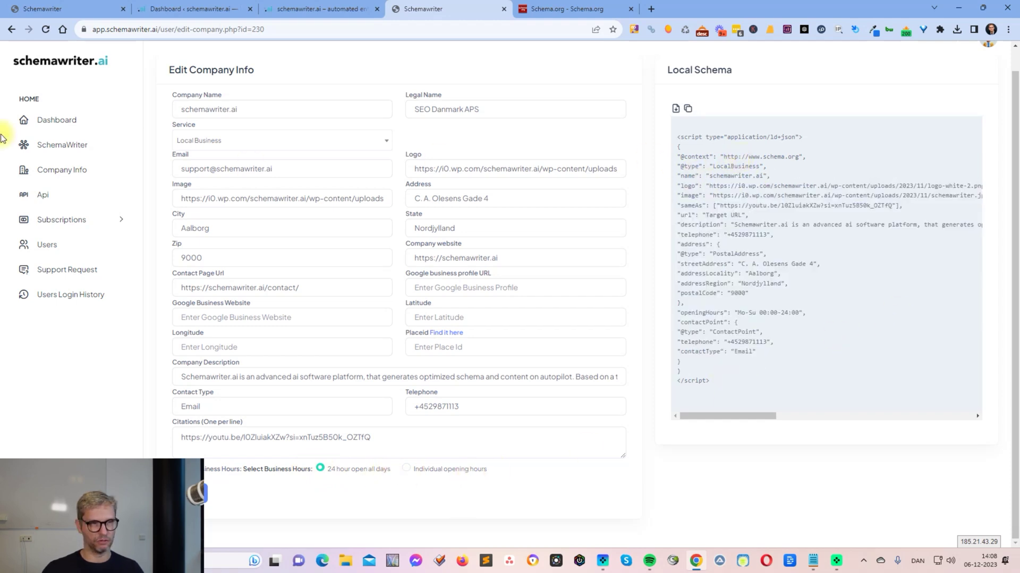
Start a new schema report and enter the keyword "automated webpage schema", copied from the Notepad heading
{"action": "left_click", "coordinate": [74, 151]}
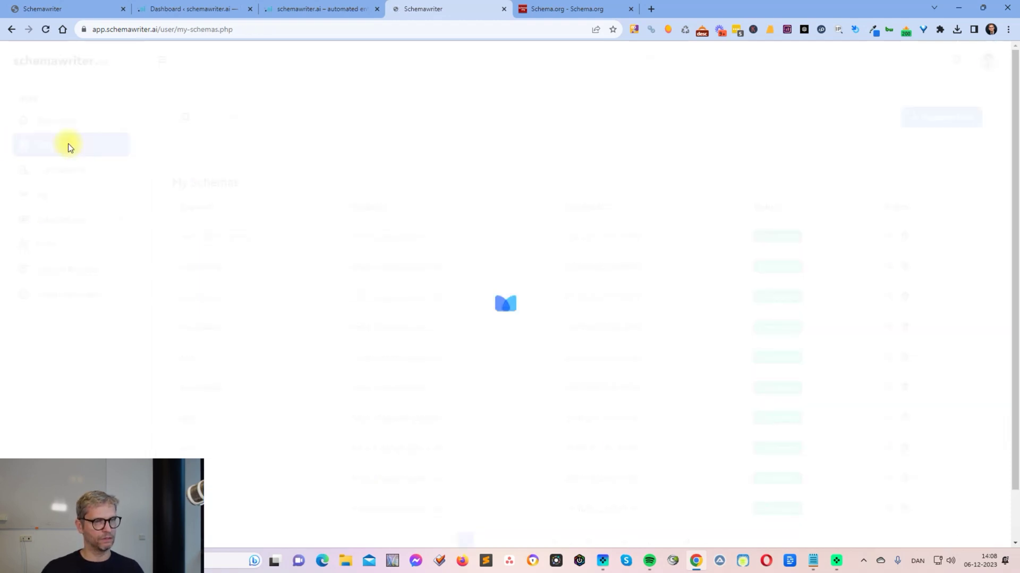
{"action": "left_click", "coordinate": [935, 117]}
{"action": "left_click", "coordinate": [423, 233]}
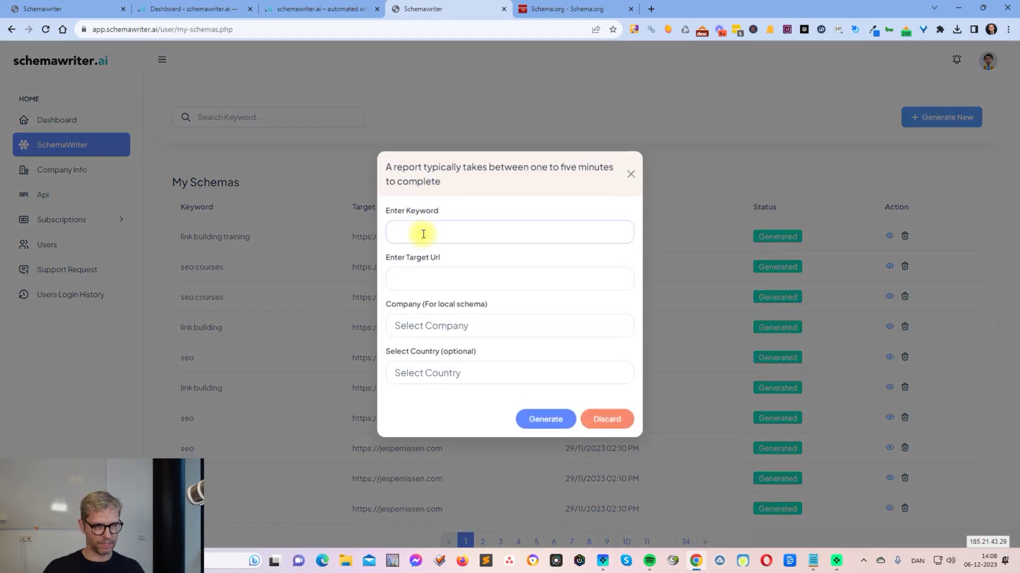
{"action": "key", "text": "alt+Tab"}
{"action": "left_click_drag", "start_coordinate": [523, 169], "coordinate": [322, 167]}
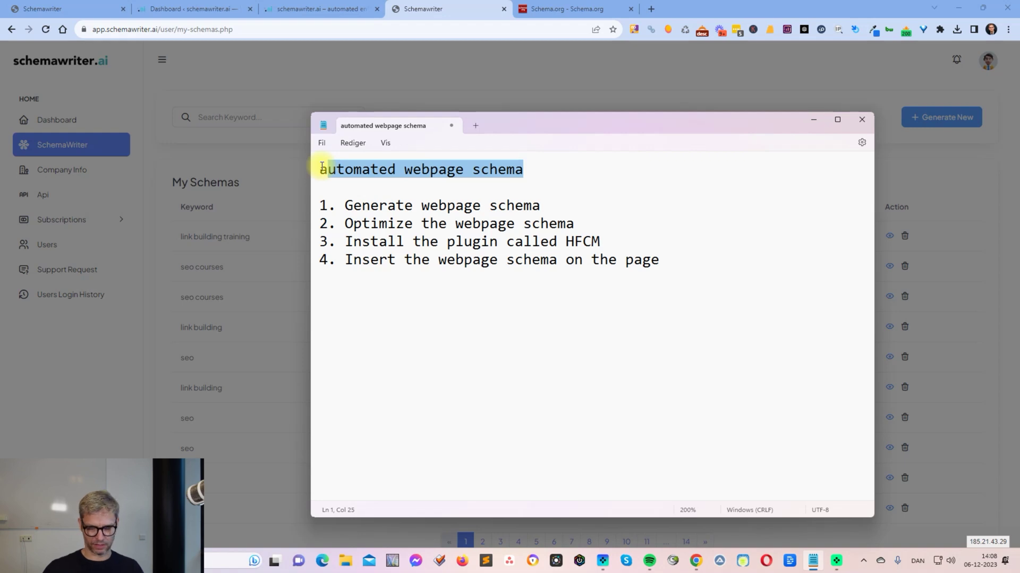
{"action": "left_click_drag", "start_coordinate": [322, 167], "coordinate": [319, 167]}
{"action": "key", "text": "ctrl+c"}
{"action": "key", "text": "alt+Tab"}
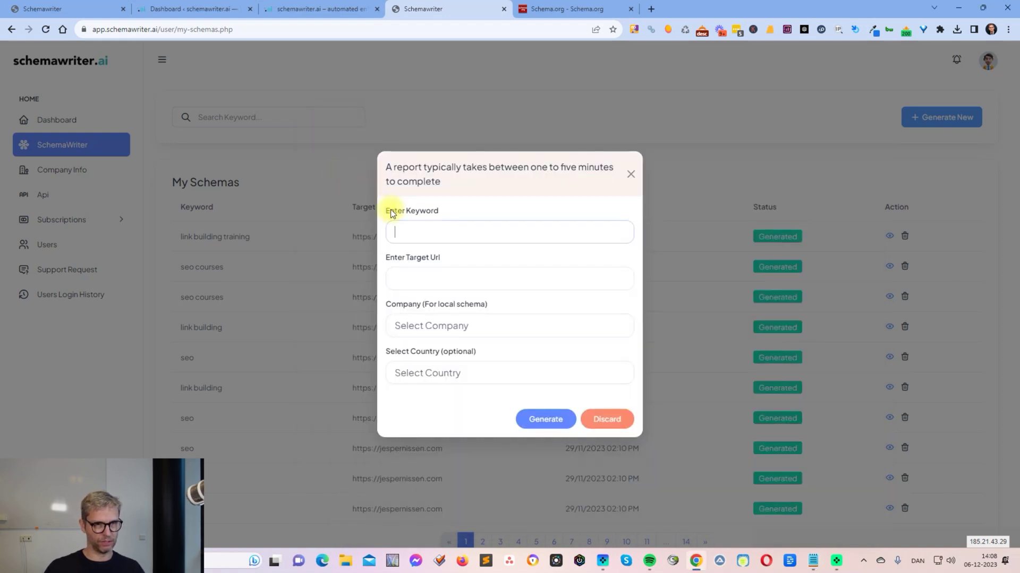
{"action": "key", "text": "ctrl+v"}
{"action": "left_click", "coordinate": [464, 282]}
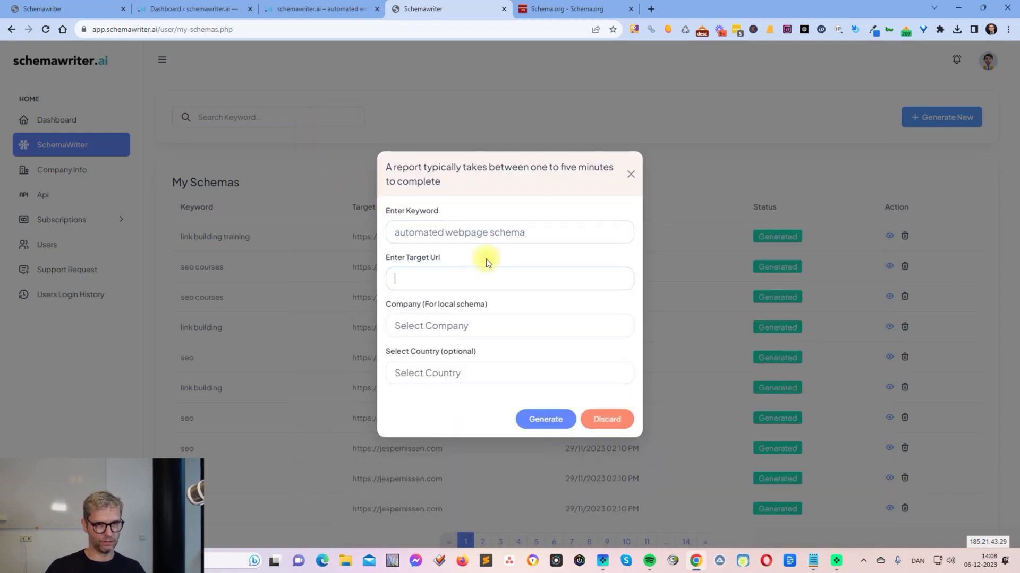
{"action": "left_click", "coordinate": [294, 10]}
{"action": "left_click", "coordinate": [236, 30]}
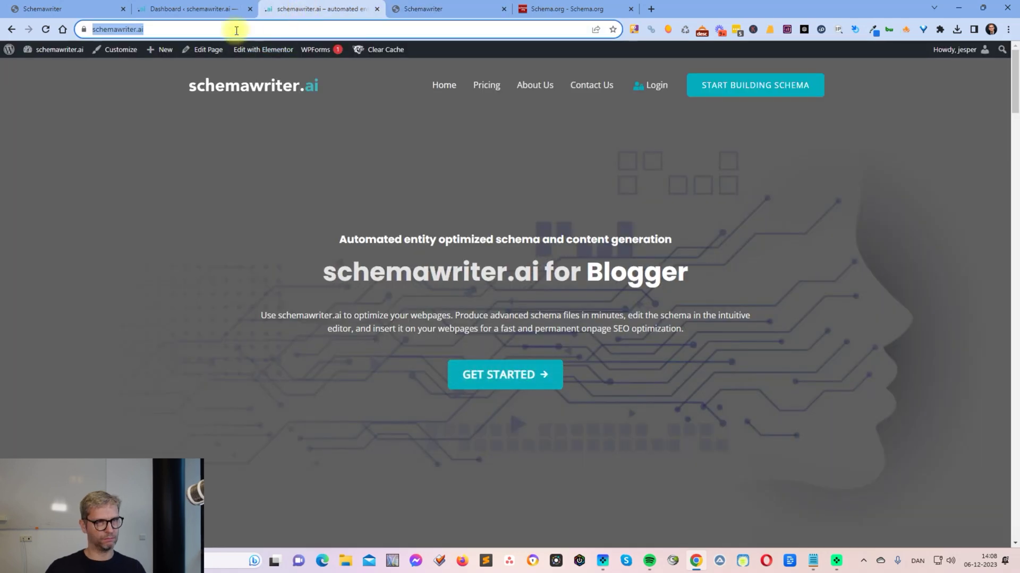
{"action": "left_click", "coordinate": [191, 9]}
{"action": "left_click", "coordinate": [428, 9]}
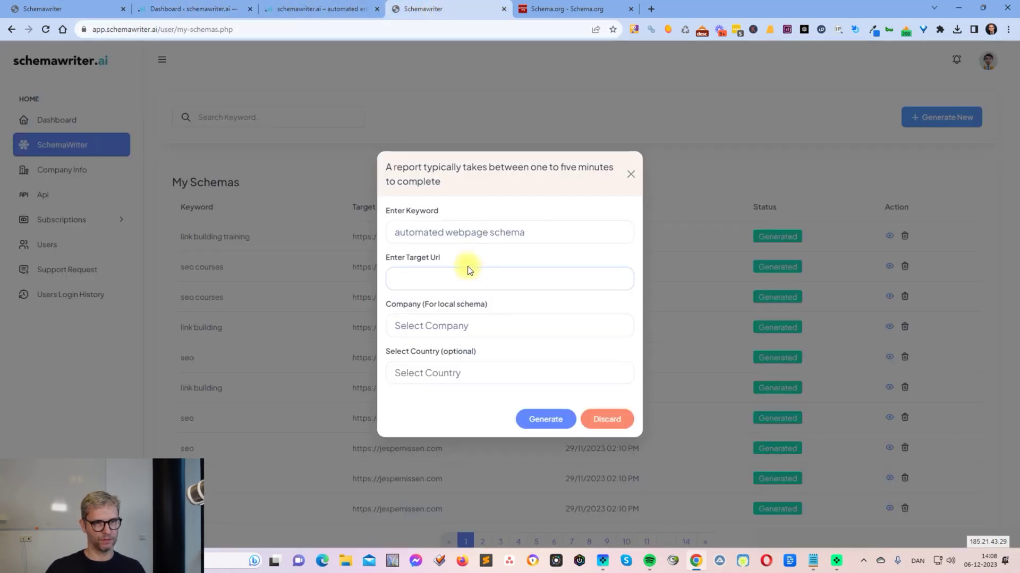
{"action": "key", "text": "ctrl+v"}
Choose schemawriter.ai as the company for the local schema
{"action": "left_click", "coordinate": [465, 326]}
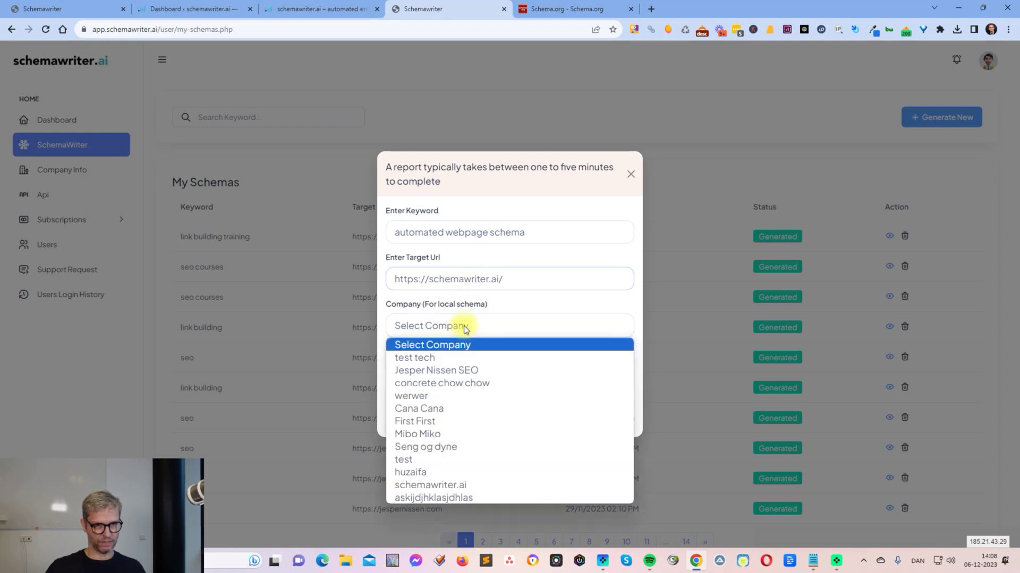
{"action": "key", "text": "s"}
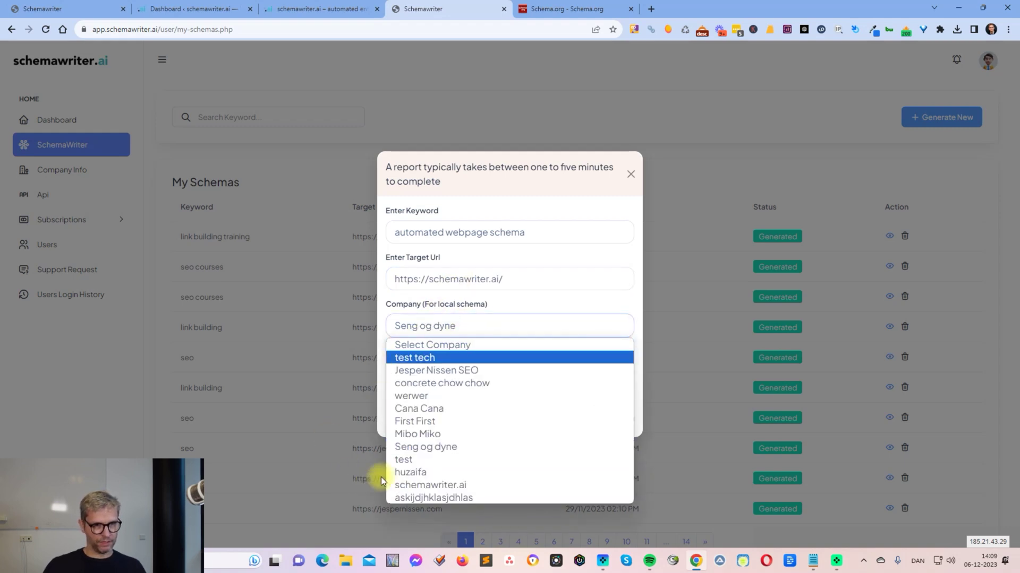
{"action": "left_click", "coordinate": [434, 485]}
Set the report's country to United States and generate the schema
{"action": "left_click", "coordinate": [428, 375]}
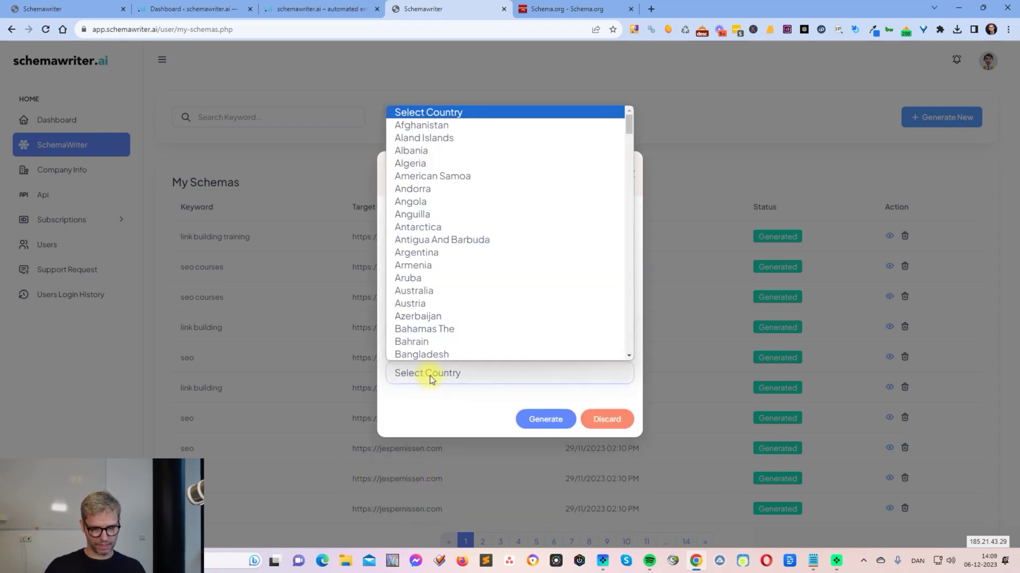
{"action": "key", "text": "u"}
{"action": "key", "text": "u"}
{"action": "key", "text": "u"}
{"action": "key", "text": "u"}
{"action": "key", "text": "u"}
{"action": "key", "text": "Return"}
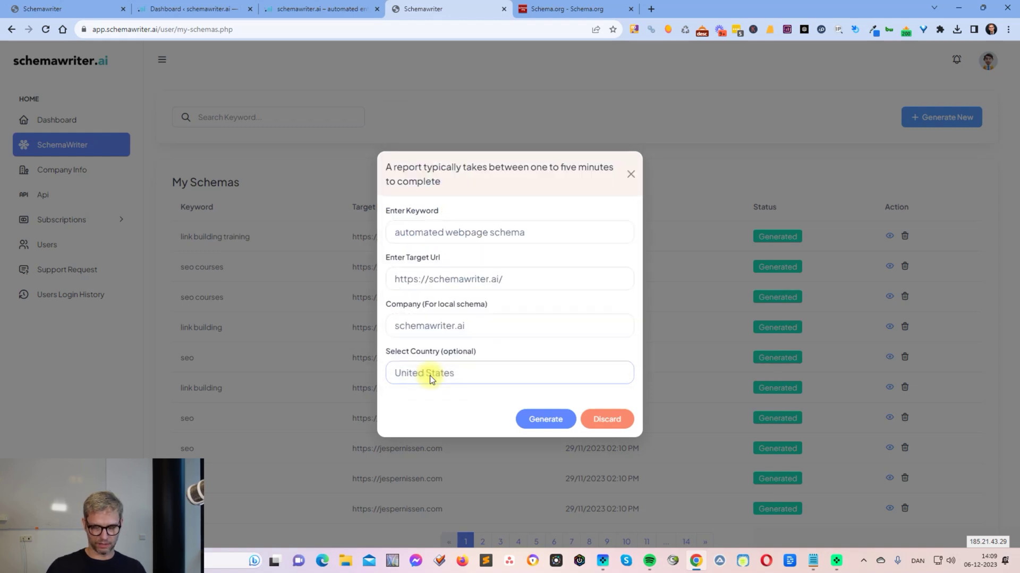
{"action": "left_click", "coordinate": [545, 420]}
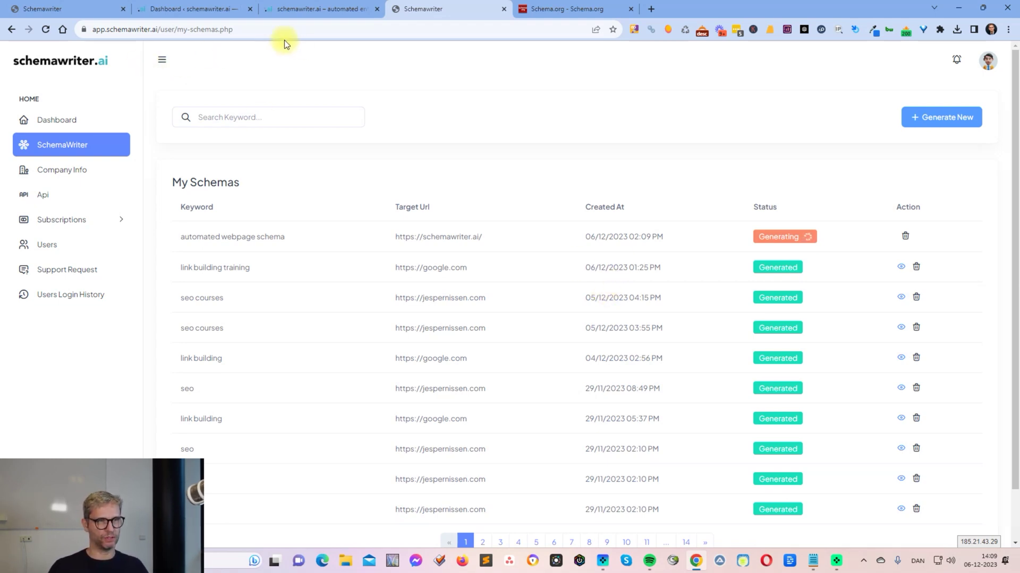
Switch to the schemawriter.ai WordPress dashboard and examine the domain's authority metrics and backlinks in the Mangools SEO extension
{"action": "left_click", "coordinate": [174, 9]}
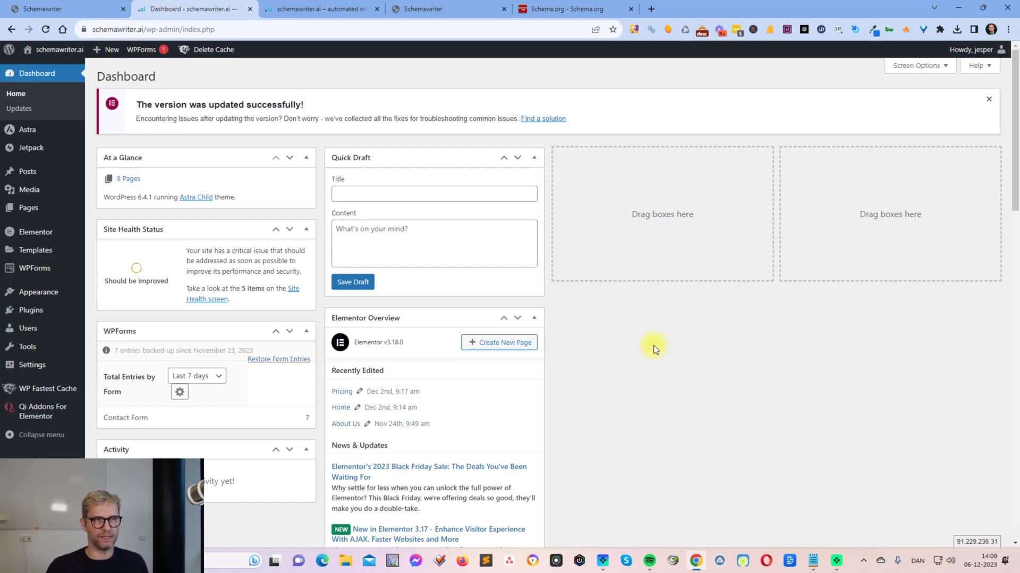
{"action": "left_click", "coordinate": [668, 31]}
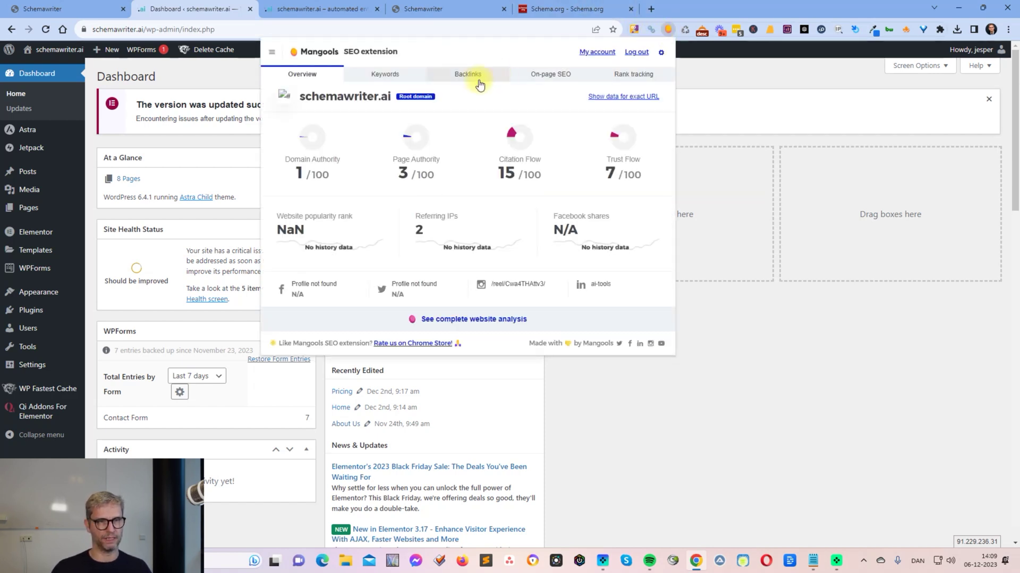
{"action": "left_click", "coordinate": [478, 76]}
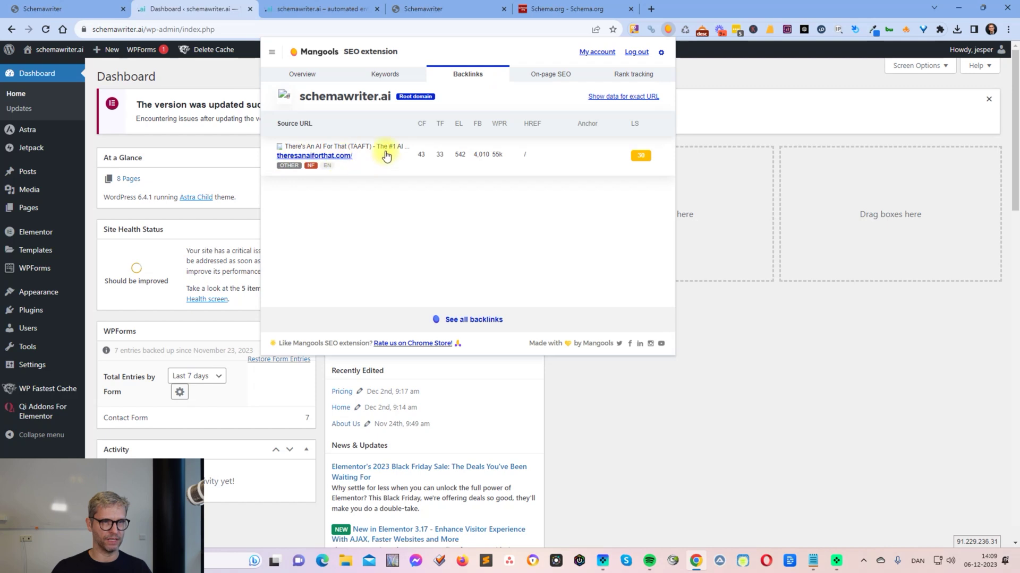
{"action": "left_click", "coordinate": [302, 75]}
{"action": "mouse_move", "coordinate": [286, 172]}
{"action": "left_mouse_down"}
{"action": "mouse_move", "coordinate": [616, 191]}
{"action": "mouse_move", "coordinate": [277, 170]}
{"action": "left_mouse_up"}
{"action": "left_click", "coordinate": [652, 185]}
{"action": "left_click", "coordinate": [283, 170]}
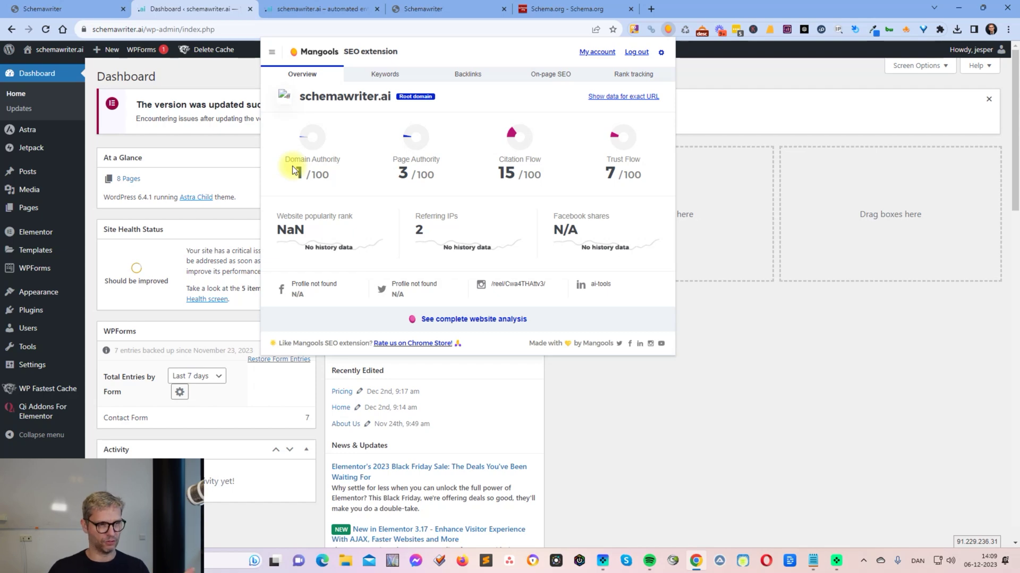
{"action": "left_click", "coordinate": [765, 370]}
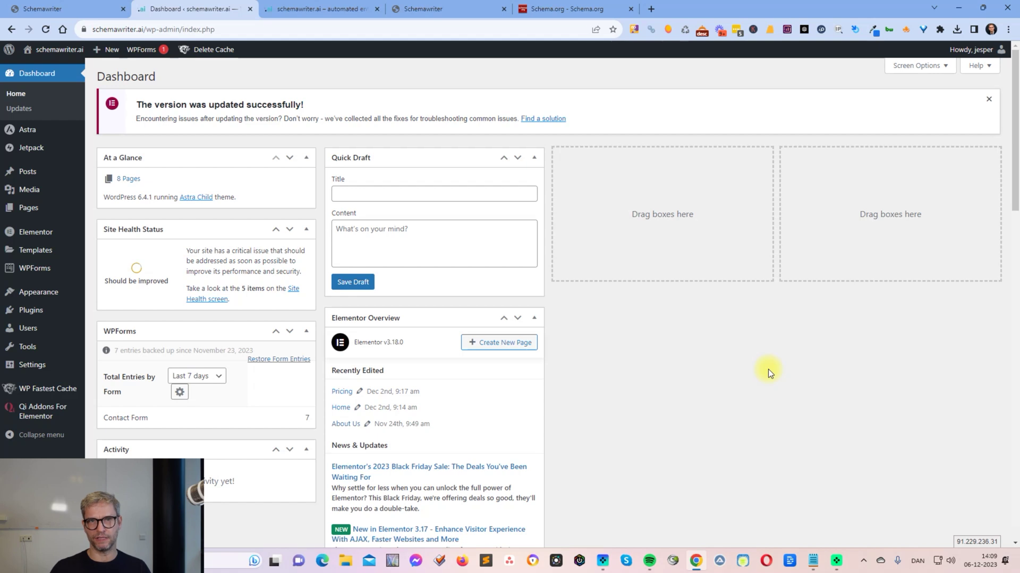
Search the WordPress plugin directory for "header footer code manager", and install and activate the Header Footer Code Manager plugin
{"action": "mouse_move", "coordinate": [38, 312]}
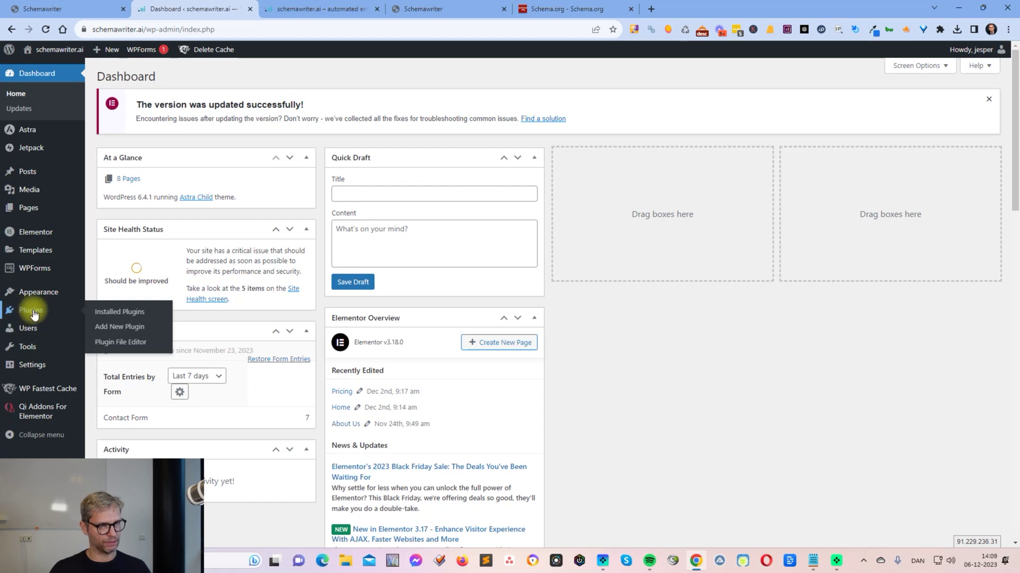
{"action": "left_click", "coordinate": [115, 328]}
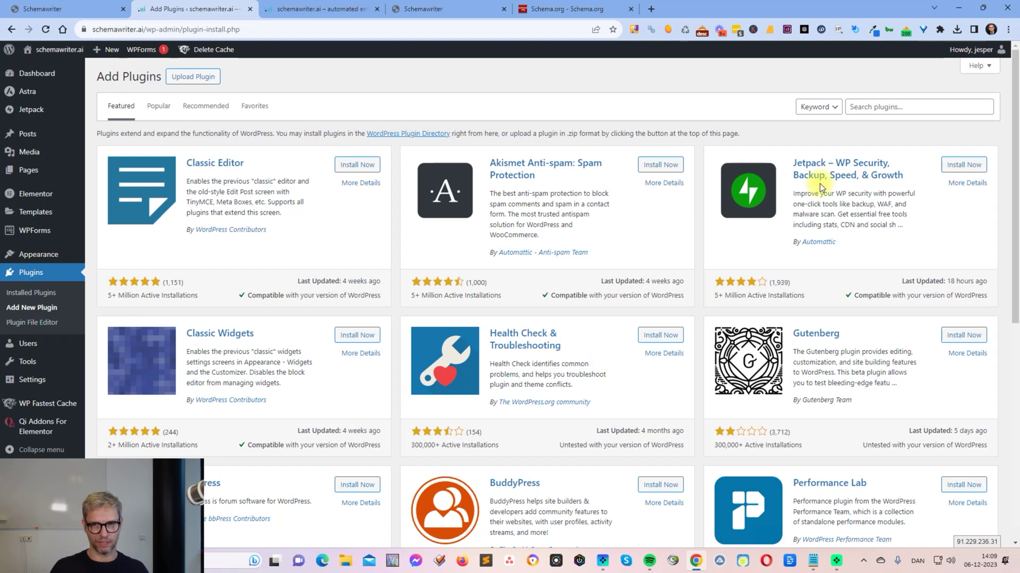
{"action": "left_click", "coordinate": [878, 108]}
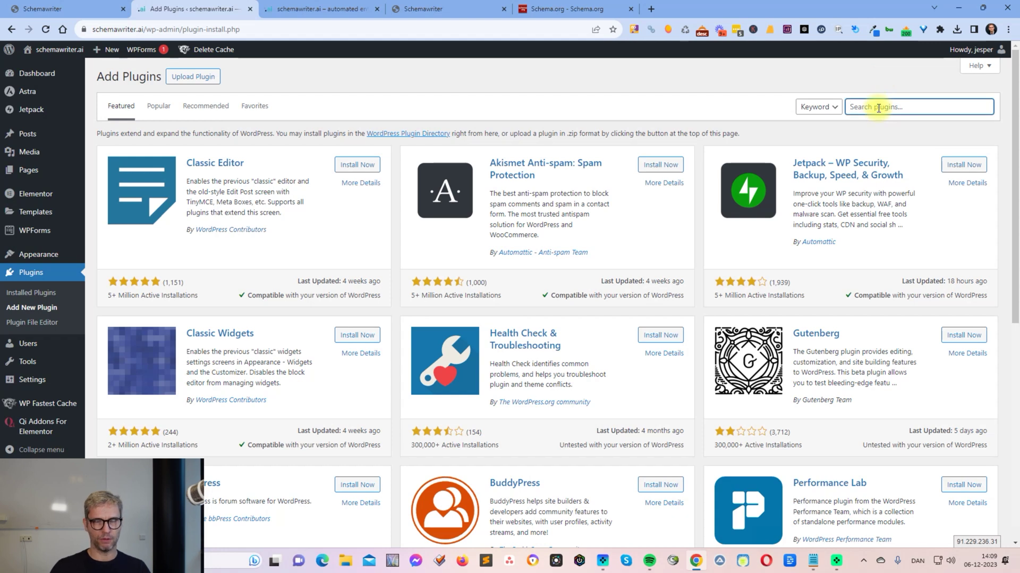
{"action": "type", "text": "header foter code manager"}
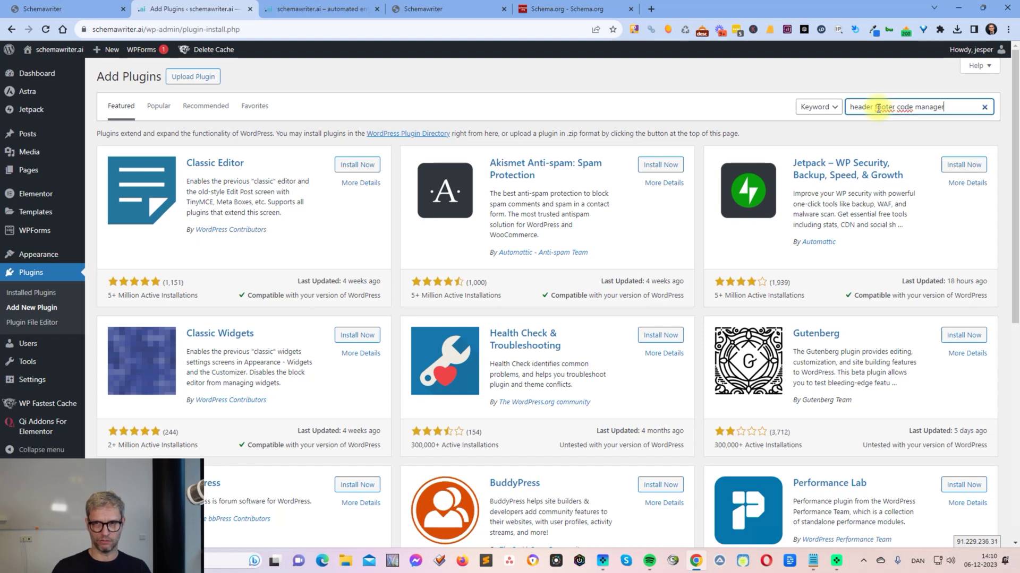
{"action": "key", "text": "Return"}
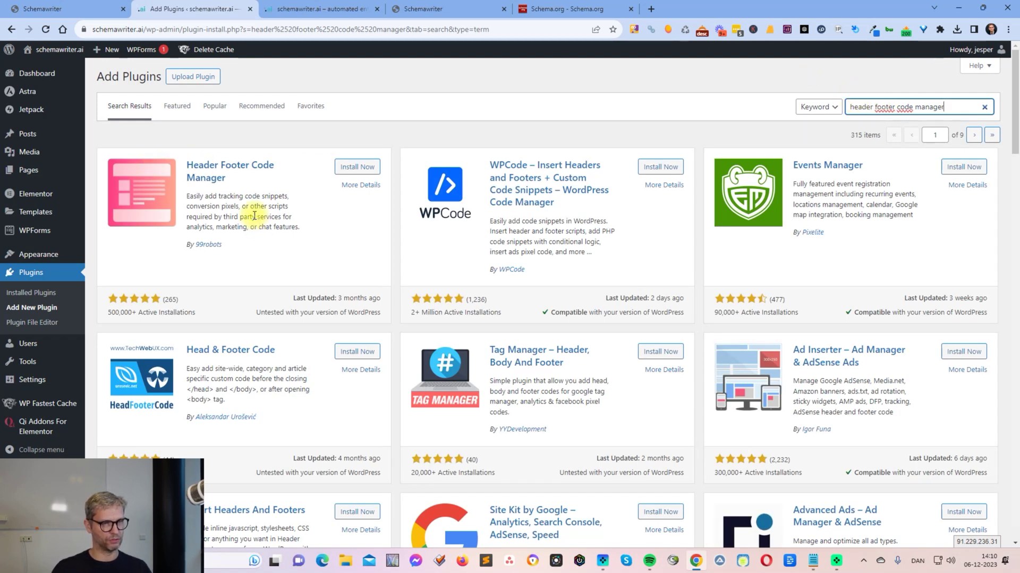
{"action": "left_click", "coordinate": [358, 167]}
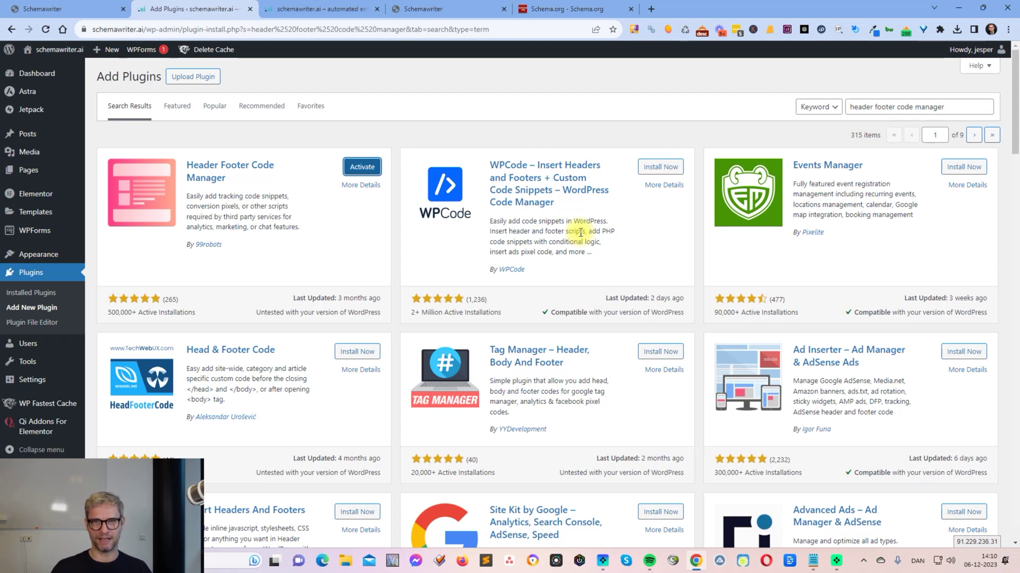
{"action": "left_click", "coordinate": [360, 168]}
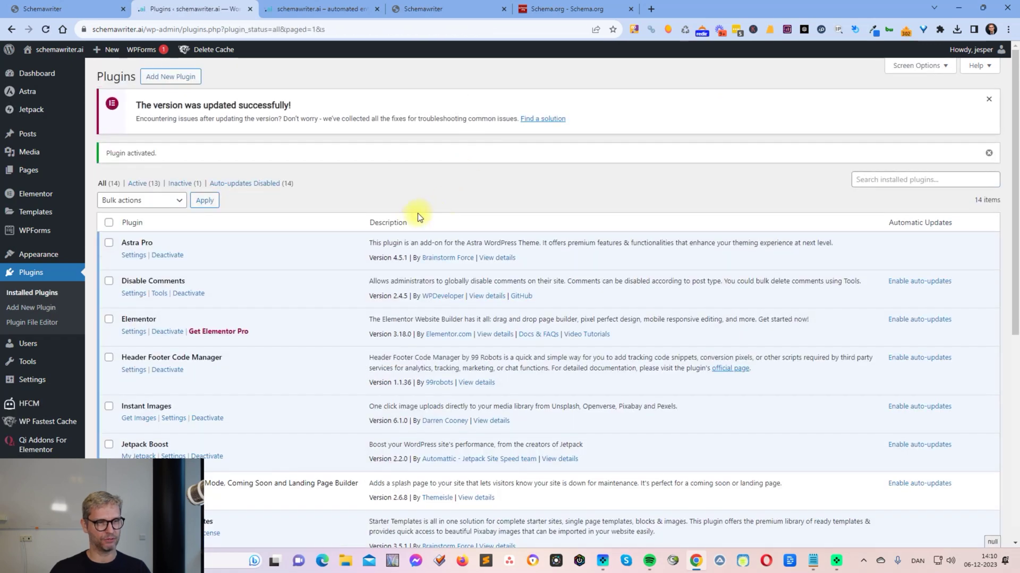
Look through the installed plugins list for the Header Footer Code Manager entry
{"action": "scroll", "coordinate": [418, 213], "scroll_direction": "down", "scroll_amount": 1}
{"action": "scroll", "coordinate": [418, 213], "scroll_direction": "down", "scroll_amount": 5}
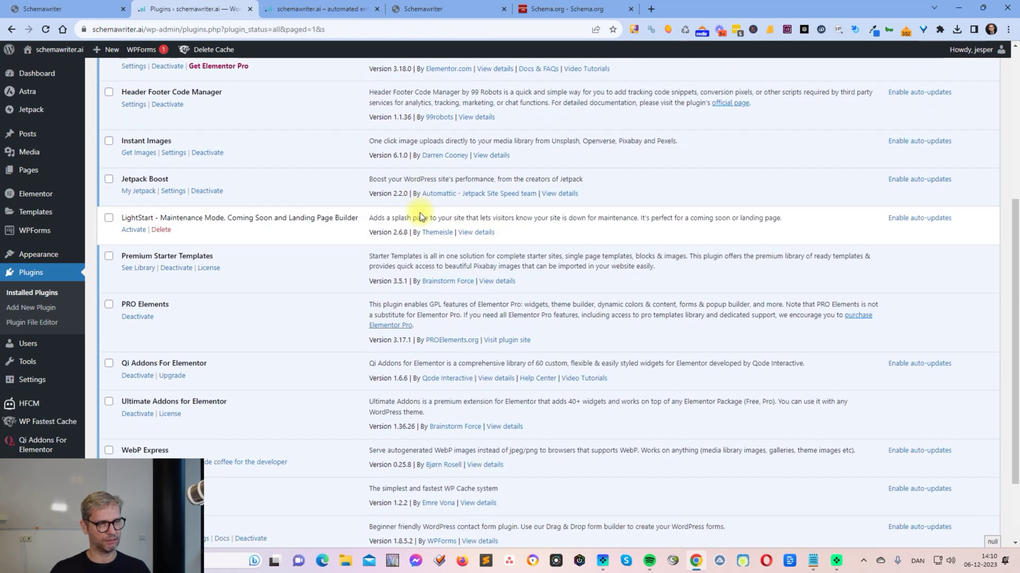
{"action": "scroll", "coordinate": [420, 212], "scroll_direction": "up", "scroll_amount": 6}
{"action": "scroll", "coordinate": [342, 208], "scroll_direction": "down", "scroll_amount": 3}
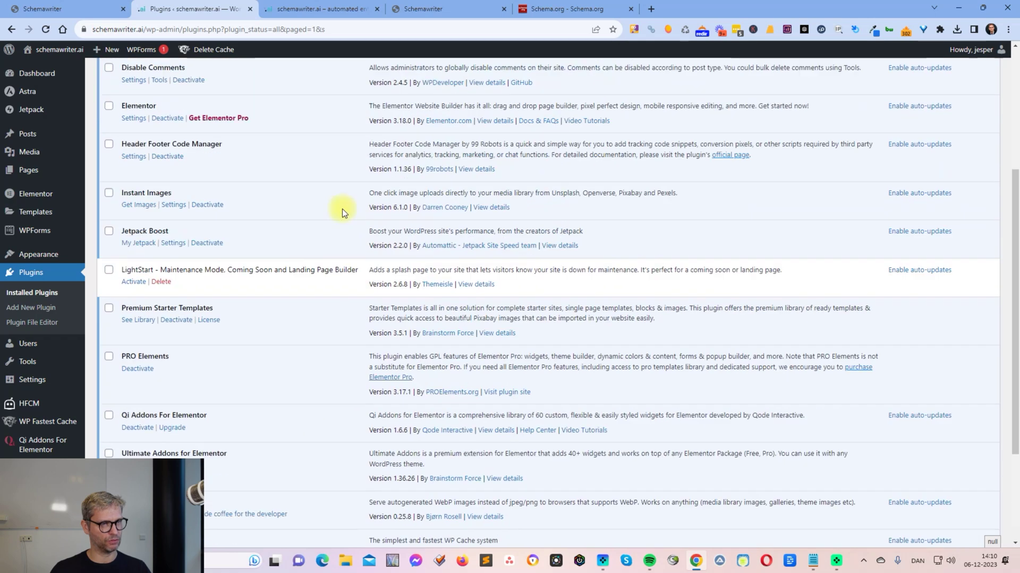
{"action": "scroll", "coordinate": [342, 208], "scroll_direction": "up", "scroll_amount": 2}
{"action": "left_click_drag", "start_coordinate": [123, 252], "coordinate": [224, 252]}
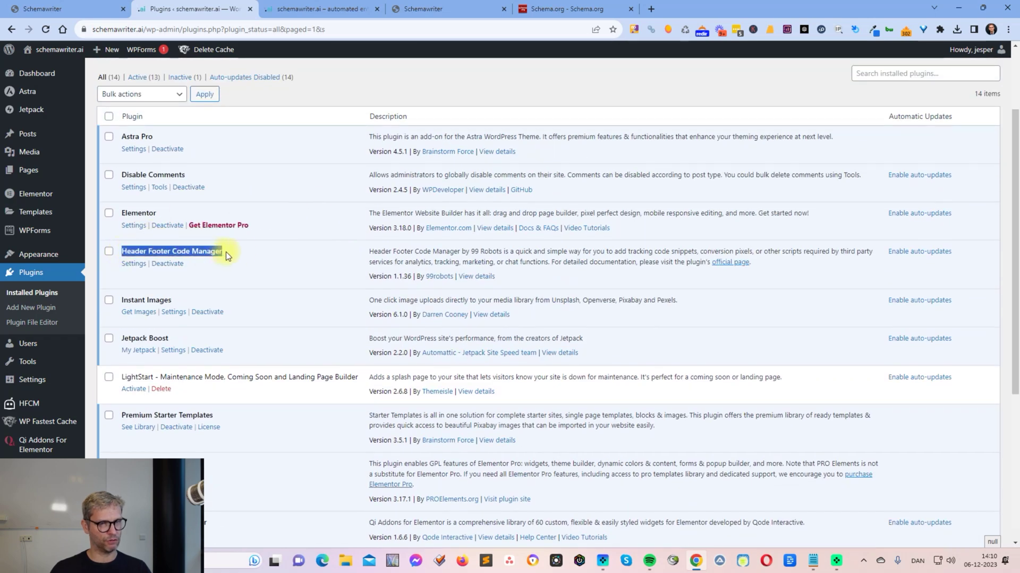
{"action": "left_click", "coordinate": [272, 251]}
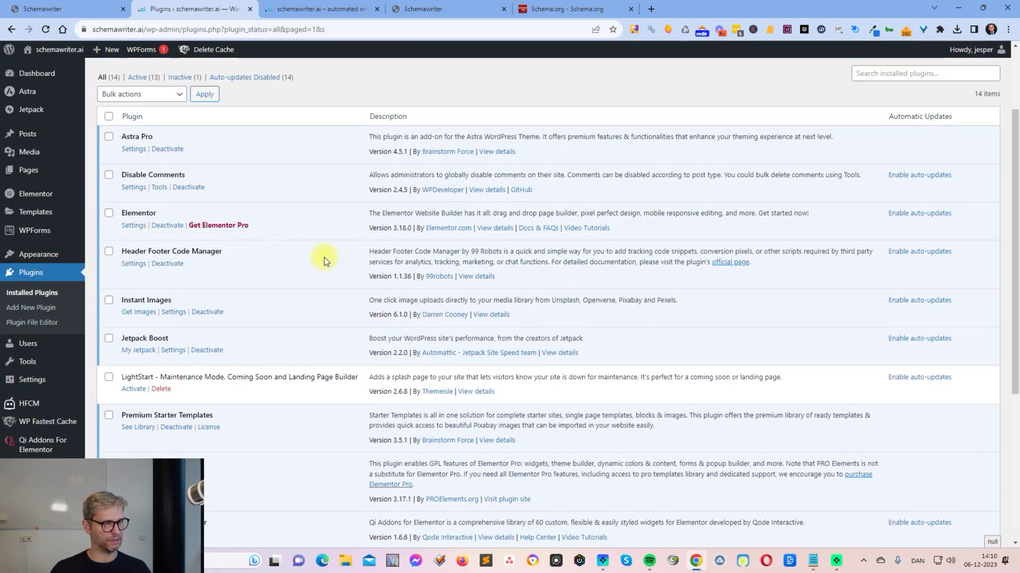
{"action": "scroll", "coordinate": [106, 239], "scroll_direction": "down", "scroll_amount": 2}
Open the HFCM plugin's list of all snippets and check the new schema report's generation status in SchemaWriter
{"action": "mouse_move", "coordinate": [29, 409]}
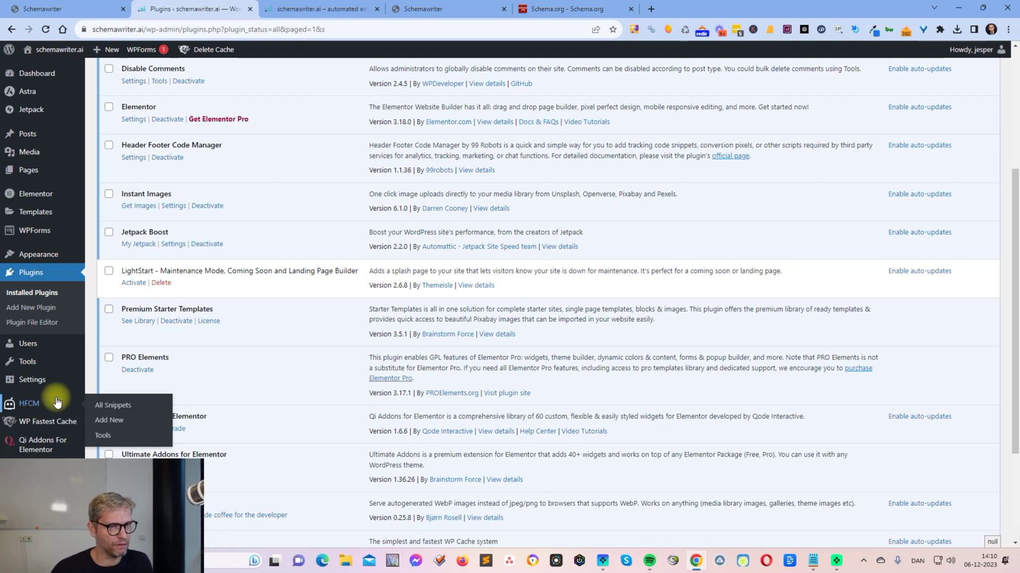
{"action": "left_click", "coordinate": [113, 406]}
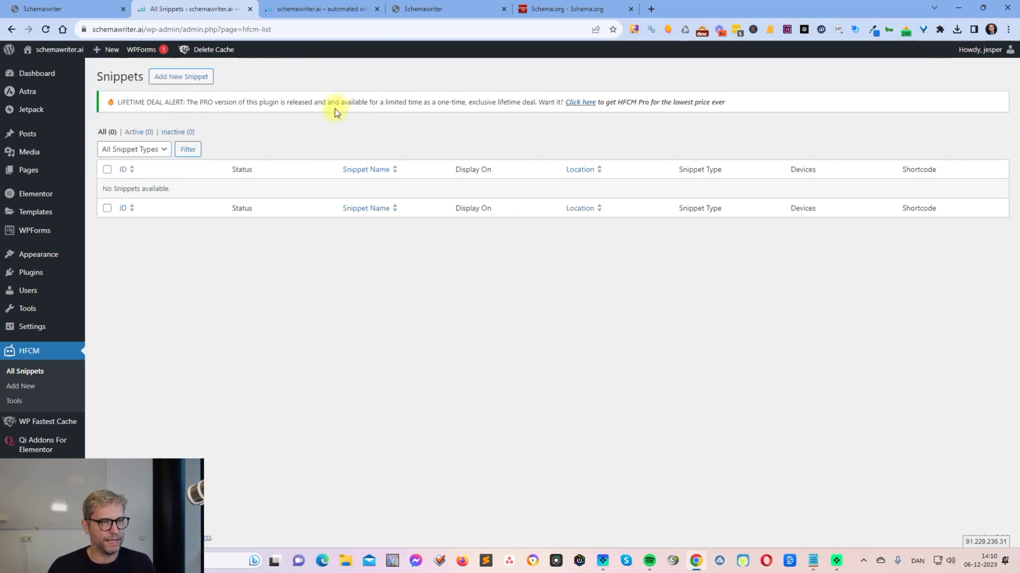
{"action": "left_click", "coordinate": [454, 11]}
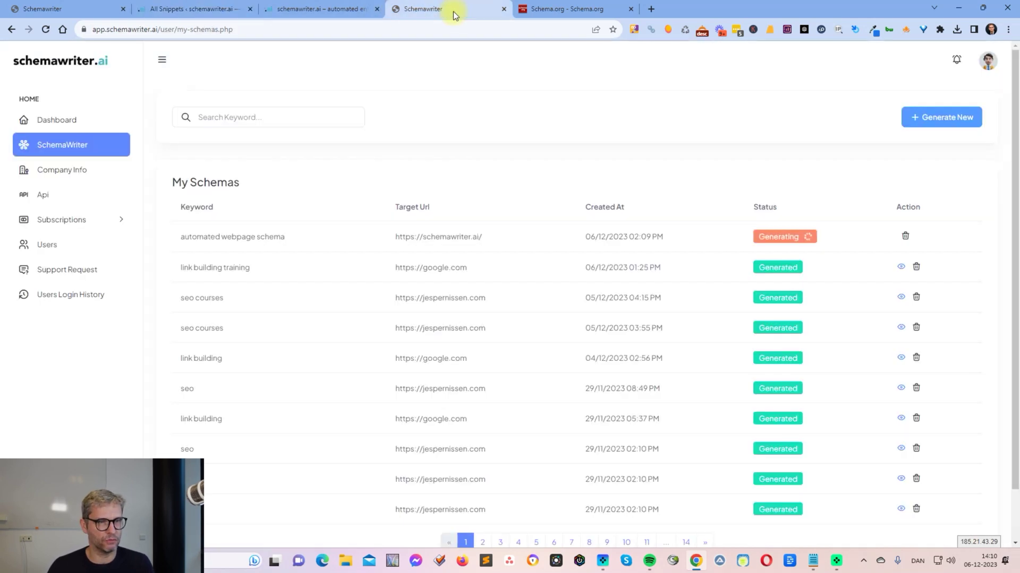
{"action": "left_click", "coordinate": [215, 7]}
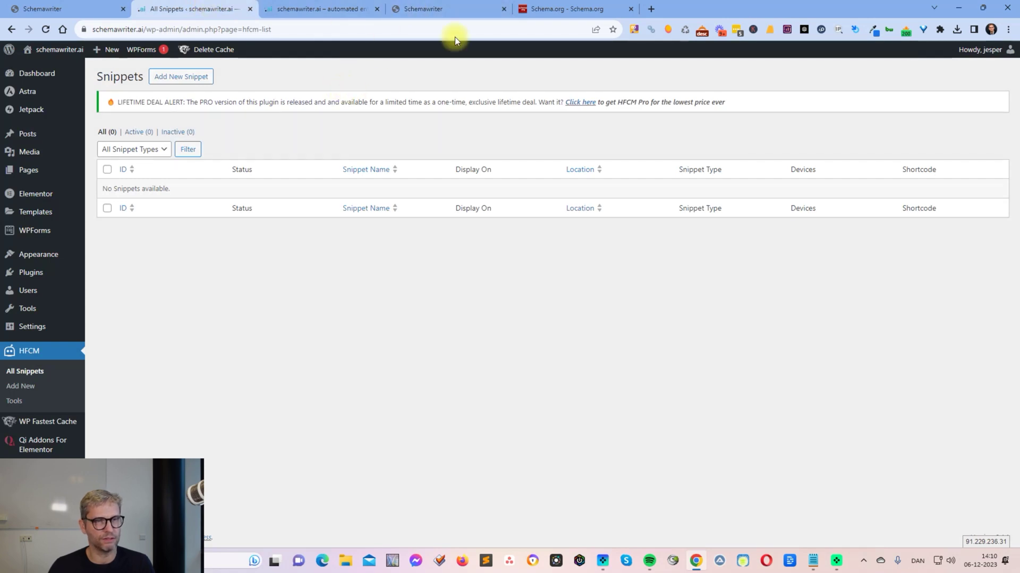
{"action": "mouse_move", "coordinate": [459, 11]}
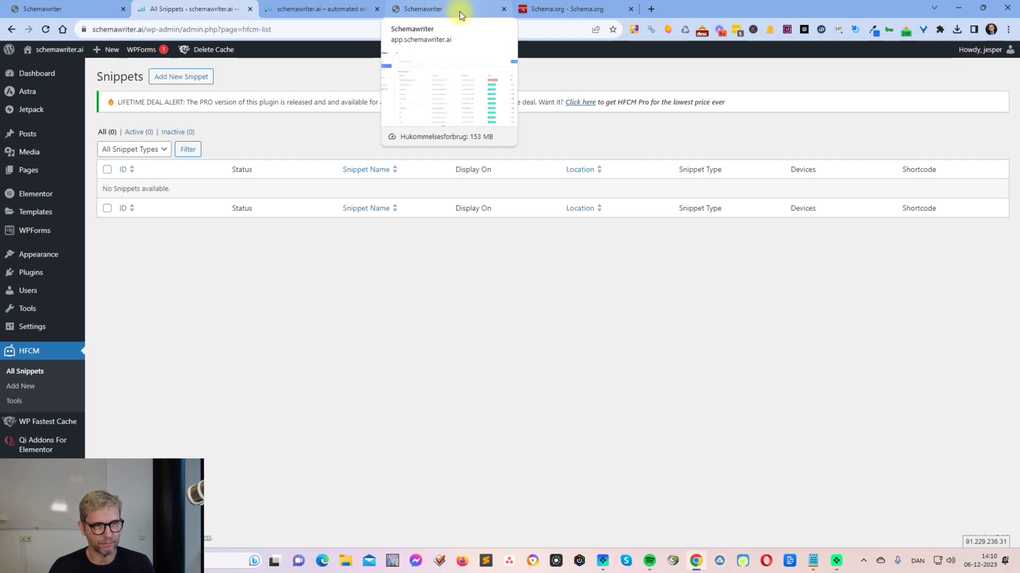
{"action": "left_click", "coordinate": [178, 78]}
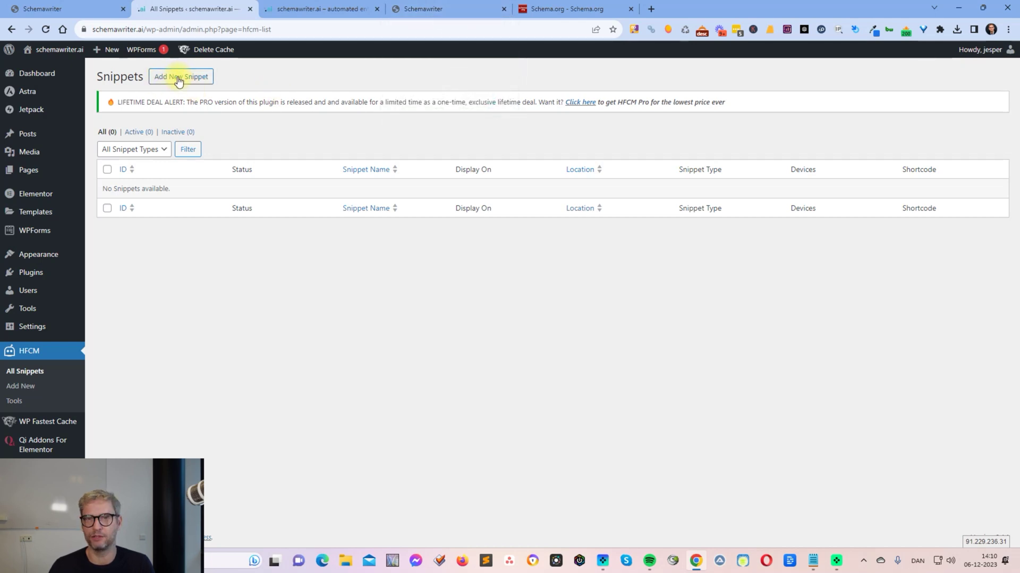
Open the generated "automated webpage schema" report in SchemaWriter and review its schema code
{"action": "left_click", "coordinate": [433, 9]}
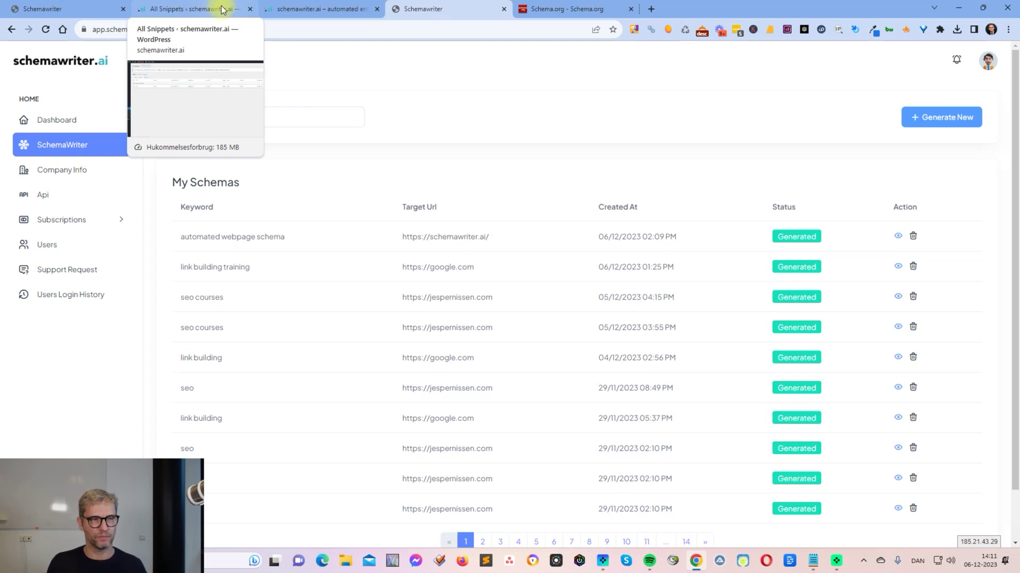
{"action": "left_click", "coordinate": [898, 236]}
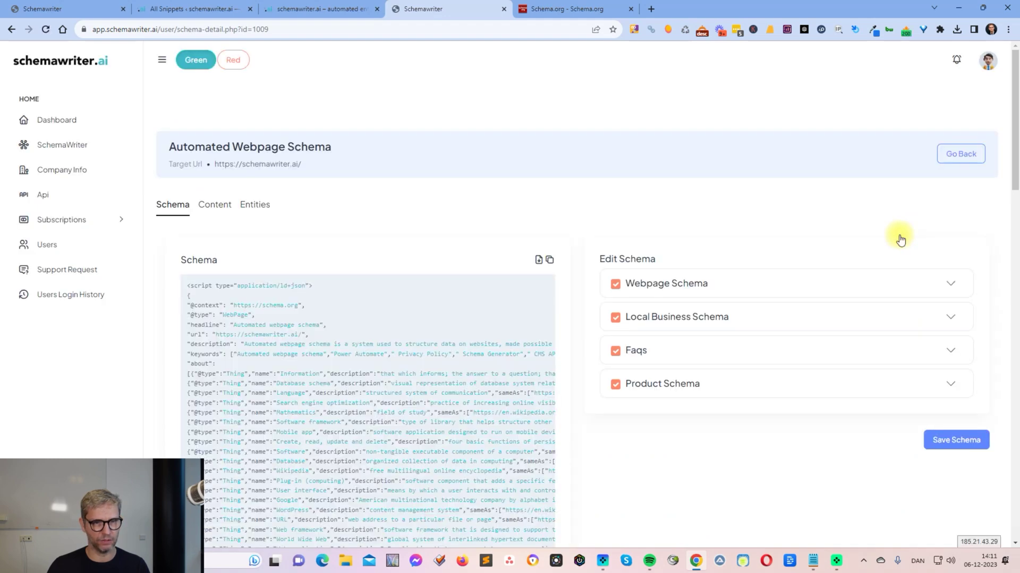
{"action": "scroll", "coordinate": [476, 151], "scroll_direction": "down", "scroll_amount": 3}
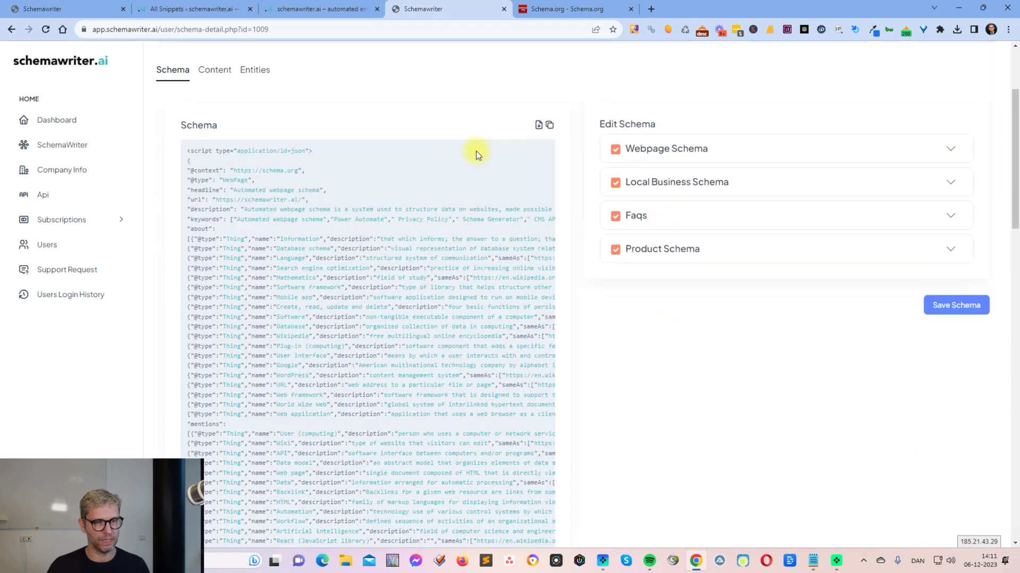
{"action": "scroll", "coordinate": [499, 202], "scroll_direction": "up", "scroll_amount": 2}
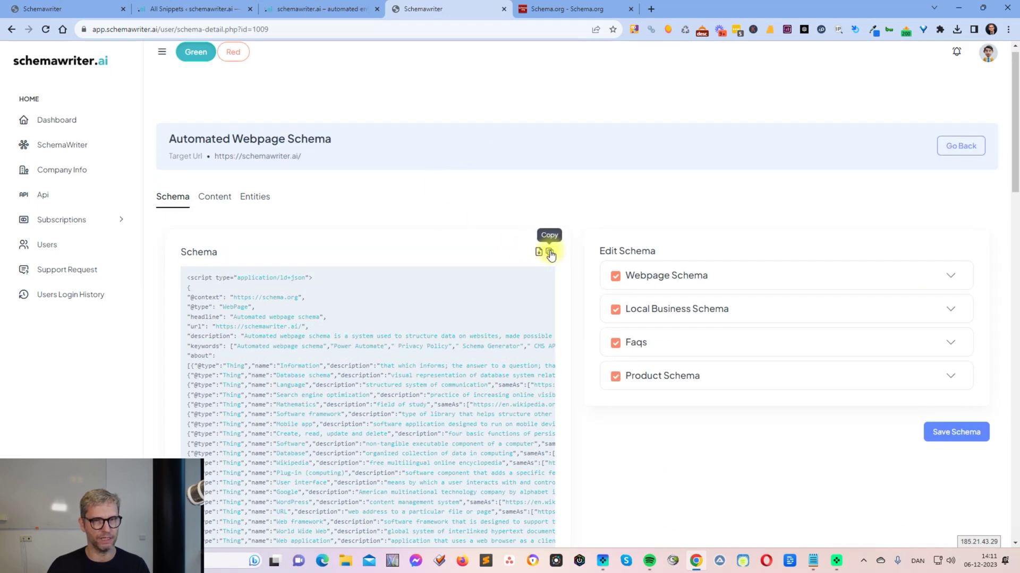
Validate the copied schema code as a code snippet in the Schema.org Schema Markup Validator
{"action": "left_click", "coordinate": [569, 9]}
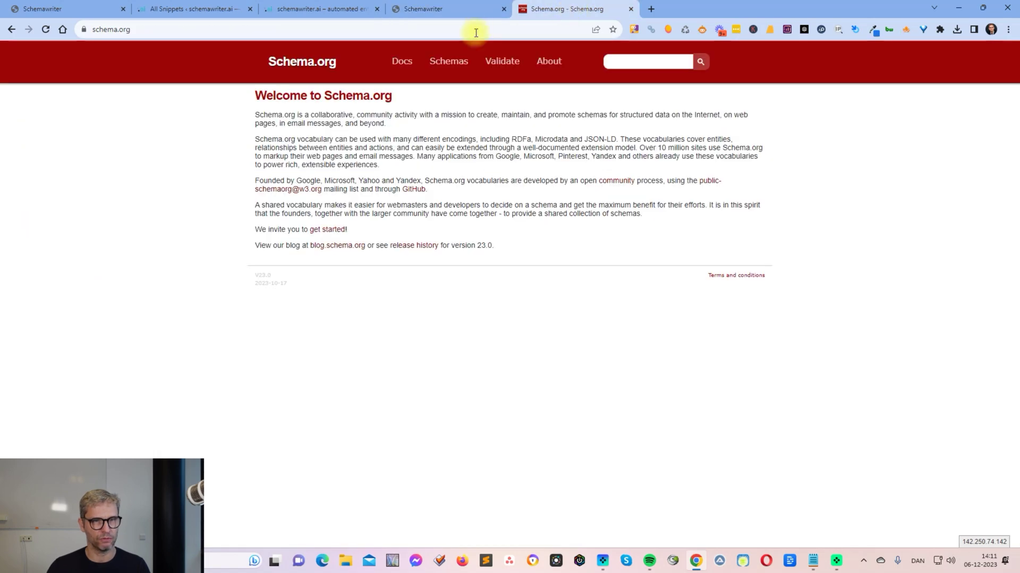
{"action": "left_click", "coordinate": [502, 63]}
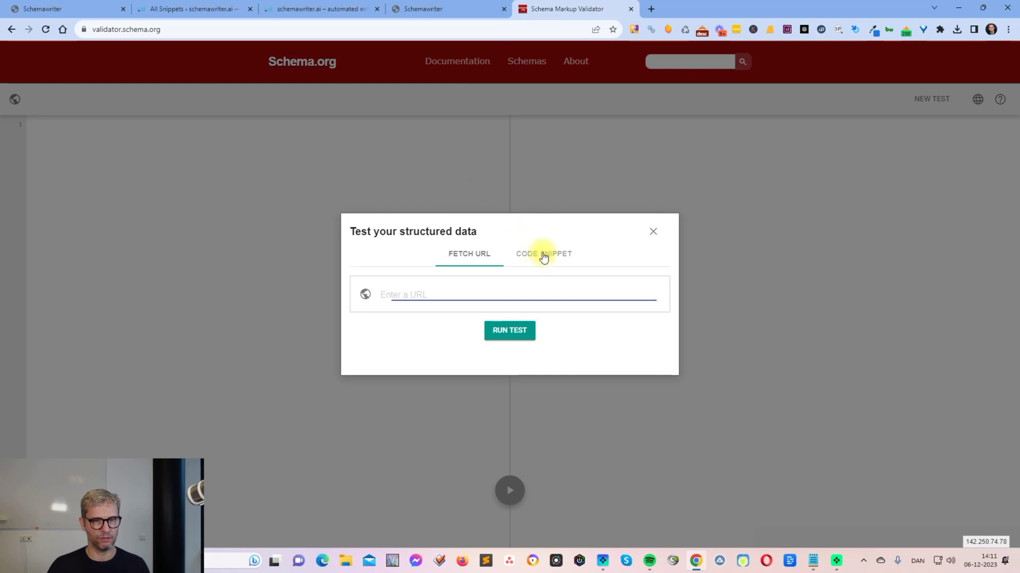
{"action": "left_click", "coordinate": [542, 253]}
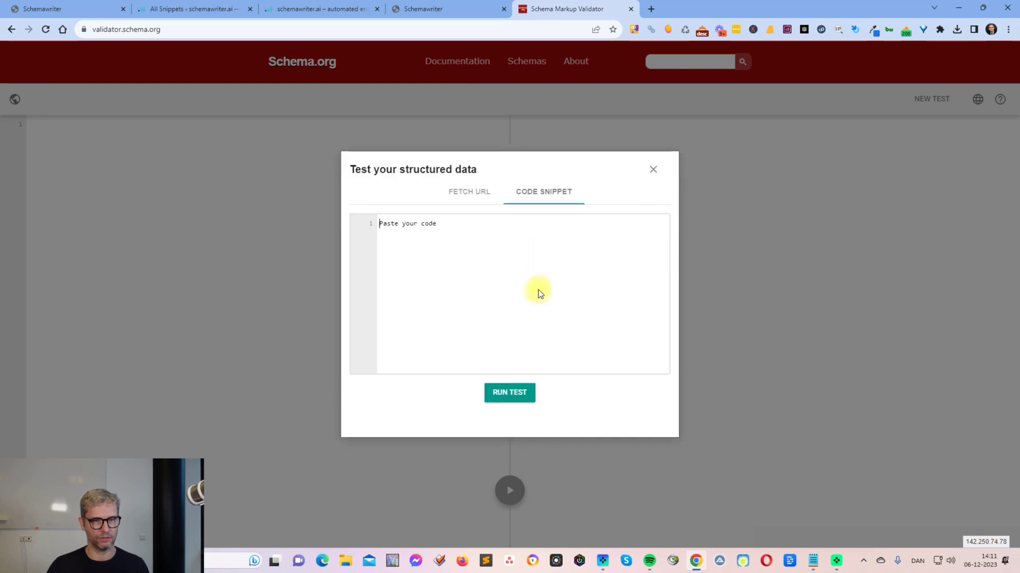
{"action": "key", "text": "ctrl+v"}
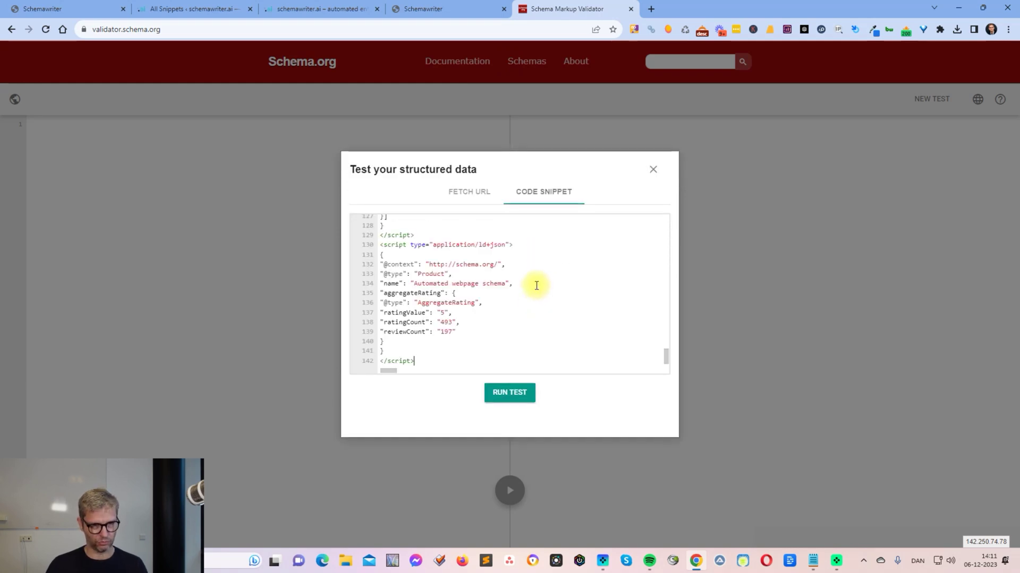
{"action": "left_click", "coordinate": [515, 397]}
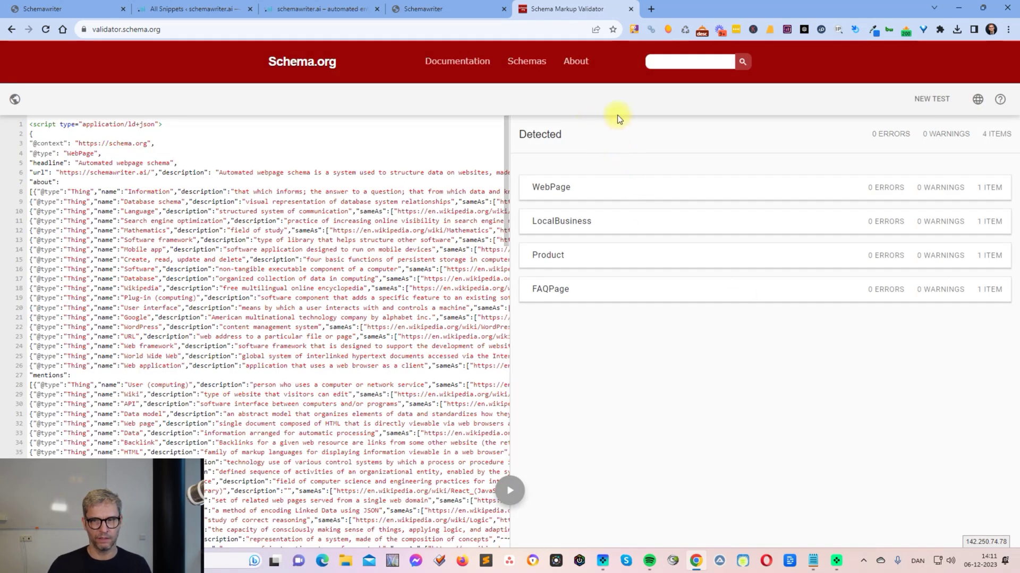
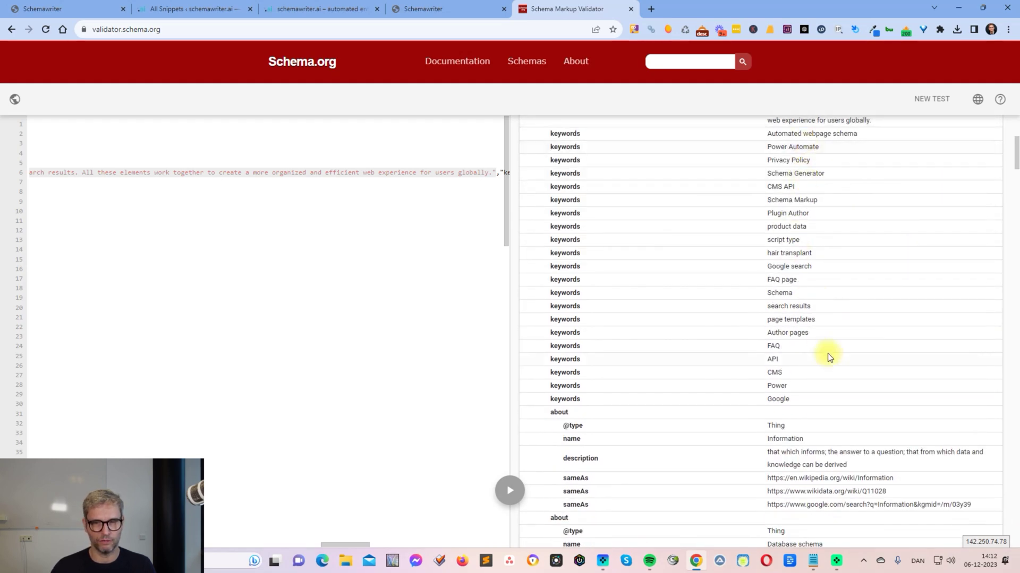
Examine the keywords and the about entities with their sameAs links in the validated WebPage item
{"action": "scroll", "coordinate": [838, 334], "scroll_direction": "down", "scroll_amount": 4}
{"action": "scroll", "coordinate": [840, 332], "scroll_direction": "down", "scroll_amount": 4}
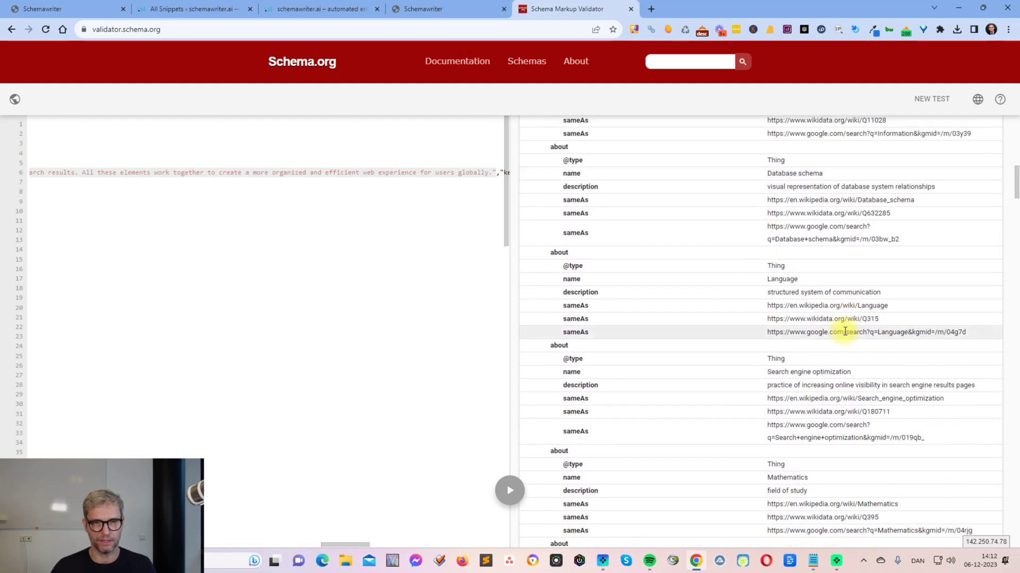
{"action": "scroll", "coordinate": [842, 330], "scroll_direction": "up", "scroll_amount": 5}
{"action": "left_click", "coordinate": [549, 255]}
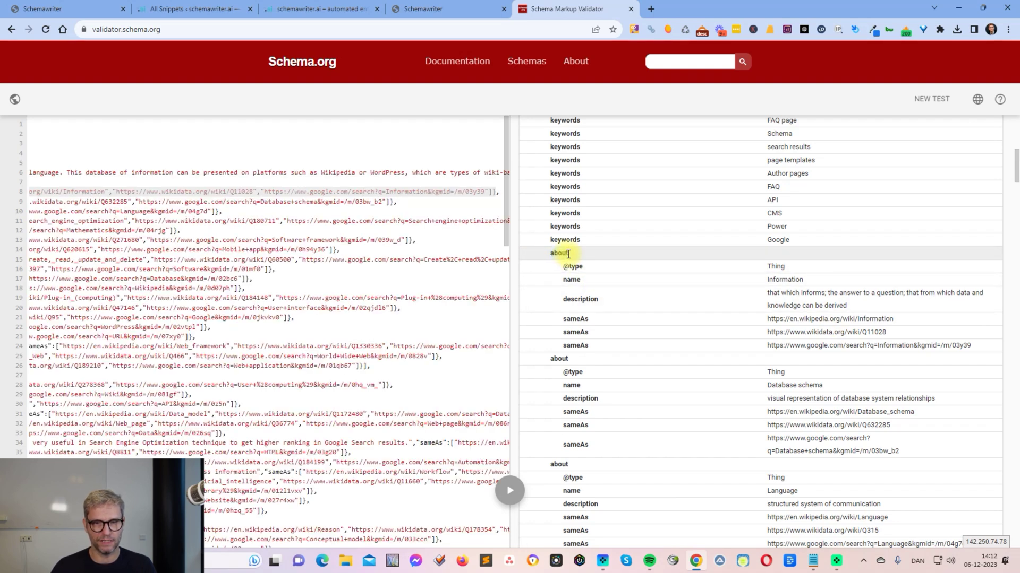
{"action": "scroll", "coordinate": [570, 258], "scroll_direction": "down", "scroll_amount": 3}
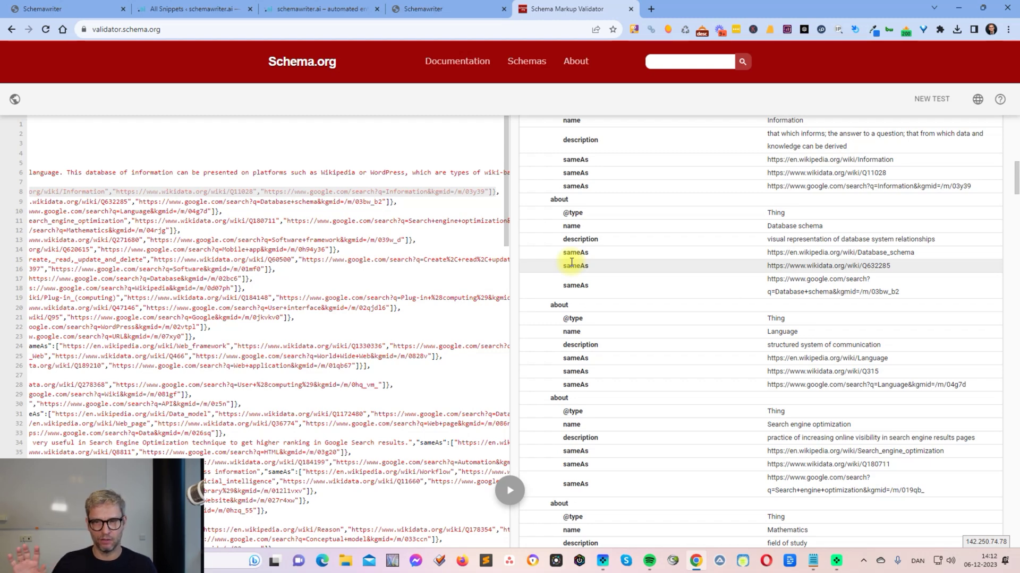
{"action": "scroll", "coordinate": [796, 257], "scroll_direction": "down", "scroll_amount": 8}
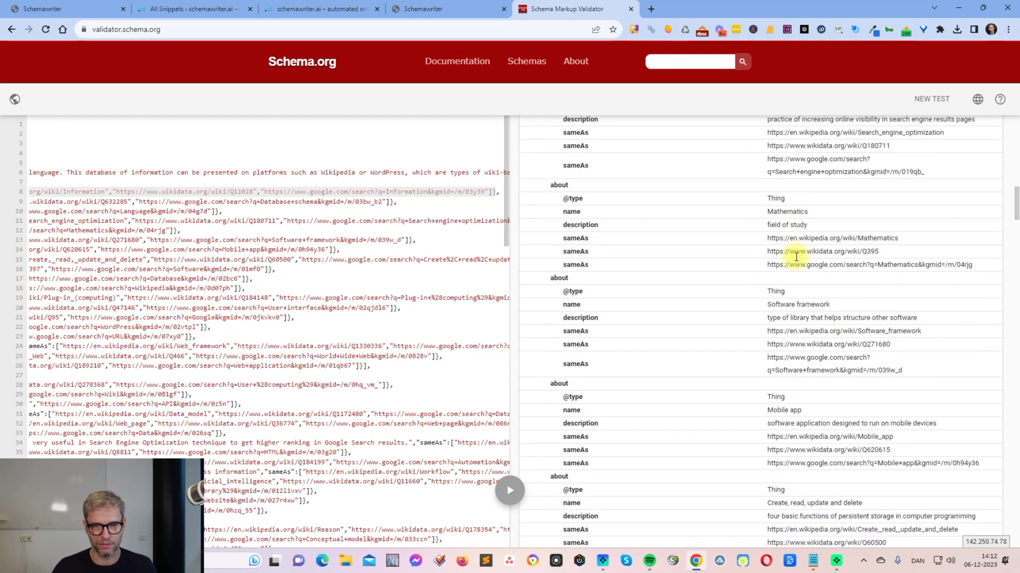
{"action": "scroll", "coordinate": [823, 320], "scroll_direction": "up", "scroll_amount": 16}
{"action": "scroll", "coordinate": [801, 313], "scroll_direction": "down", "scroll_amount": 7}
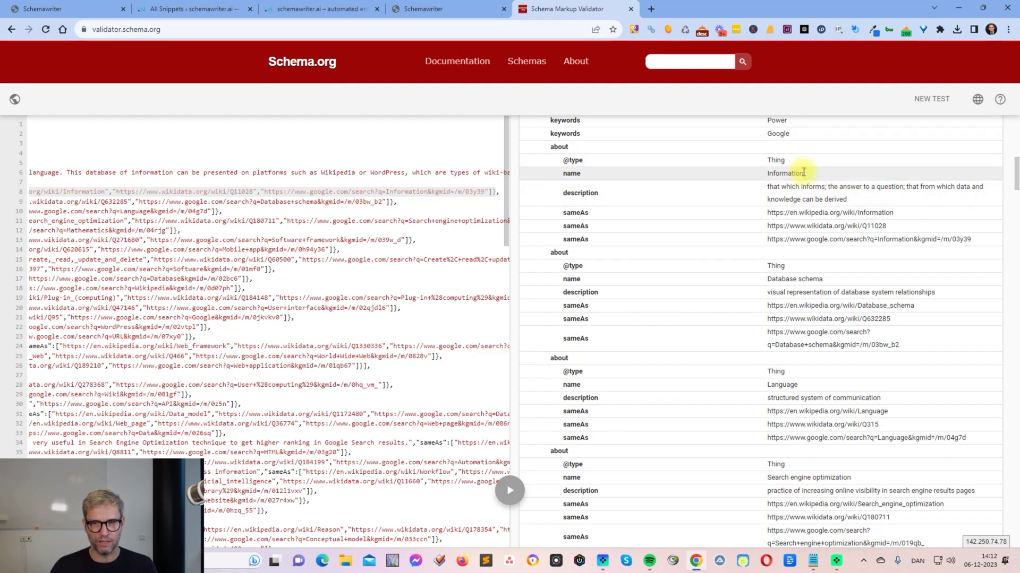
Highlight the Information entity's name and sameAs links in the validation results, and look over the following about entities
{"action": "left_click_drag", "start_coordinate": [804, 174], "coordinate": [766, 177]}
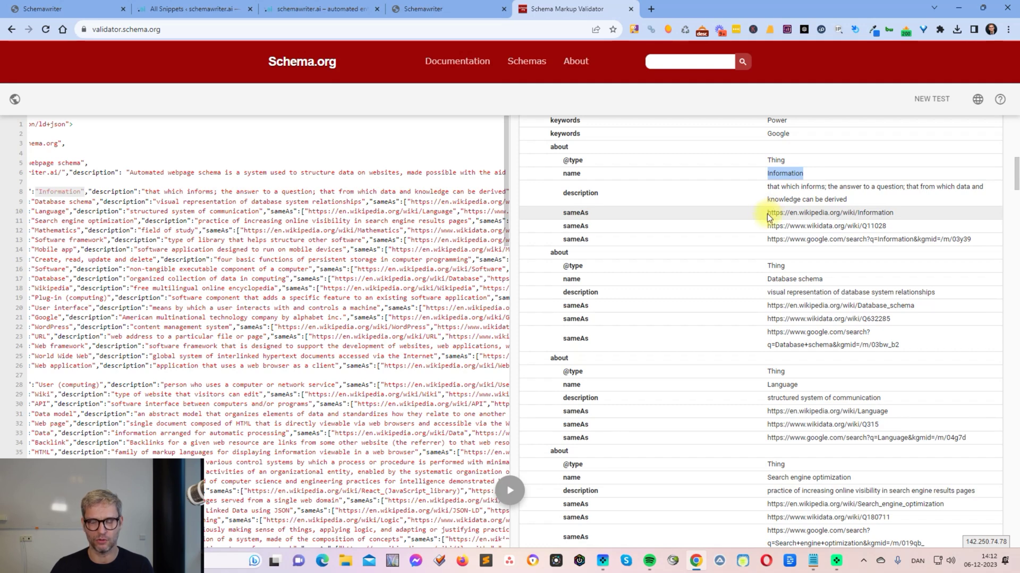
{"action": "left_click_drag", "start_coordinate": [769, 212], "coordinate": [985, 242]}
{"action": "scroll", "coordinate": [897, 279], "scroll_direction": "down", "scroll_amount": 1}
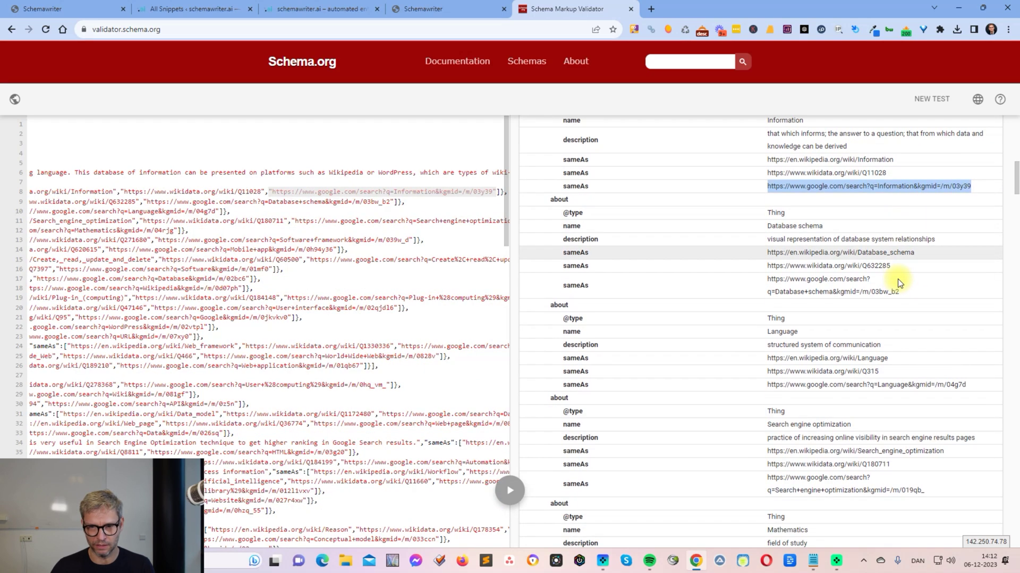
{"action": "scroll", "coordinate": [898, 279], "scroll_direction": "down", "scroll_amount": 5}
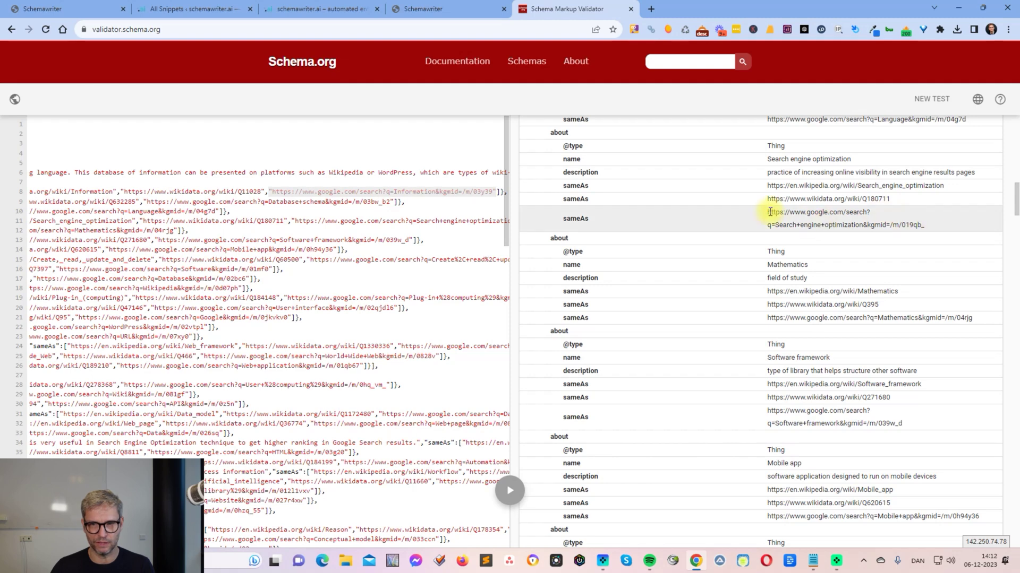
Open the Search engine optimization entity's Google sameAs link, dismiss the extension widgets over the knowledge panel, and highlight the kgmid in the address
{"action": "left_click_drag", "start_coordinate": [776, 212], "coordinate": [918, 223]}
{"action": "right_click", "coordinate": [903, 224]}
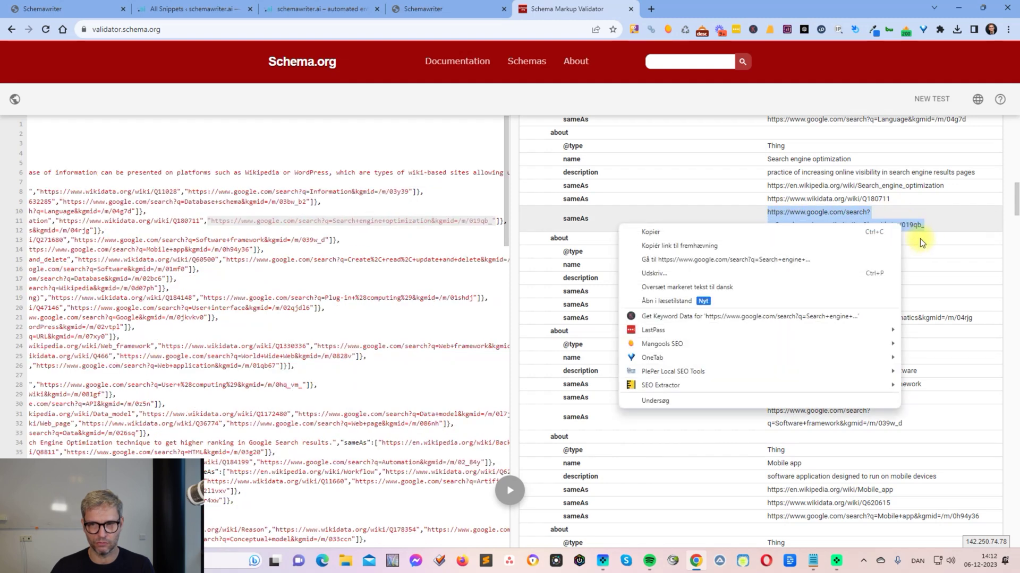
{"action": "left_click", "coordinate": [746, 260]}
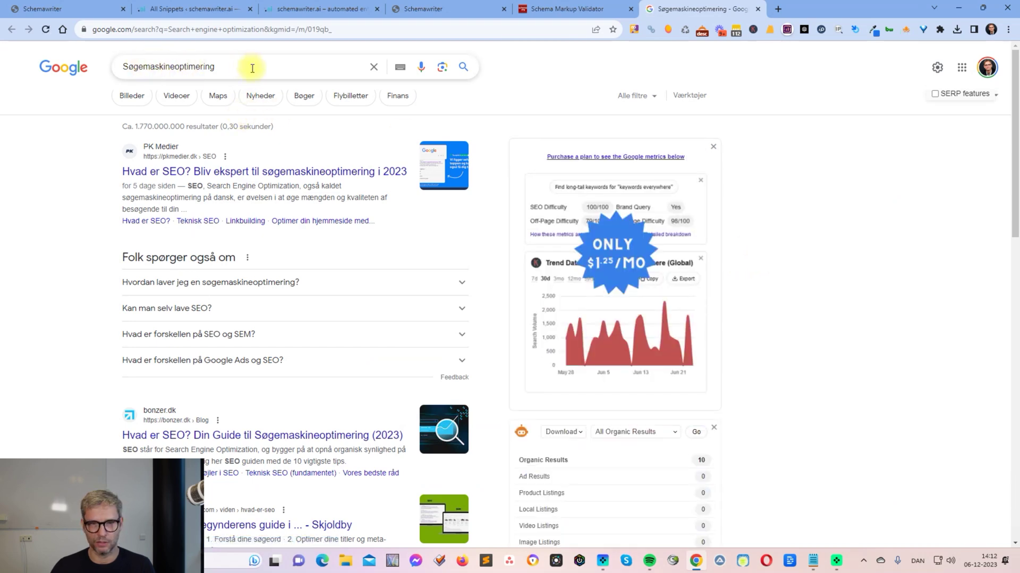
{"action": "left_click", "coordinate": [713, 147]}
{"action": "left_click", "coordinate": [714, 144]}
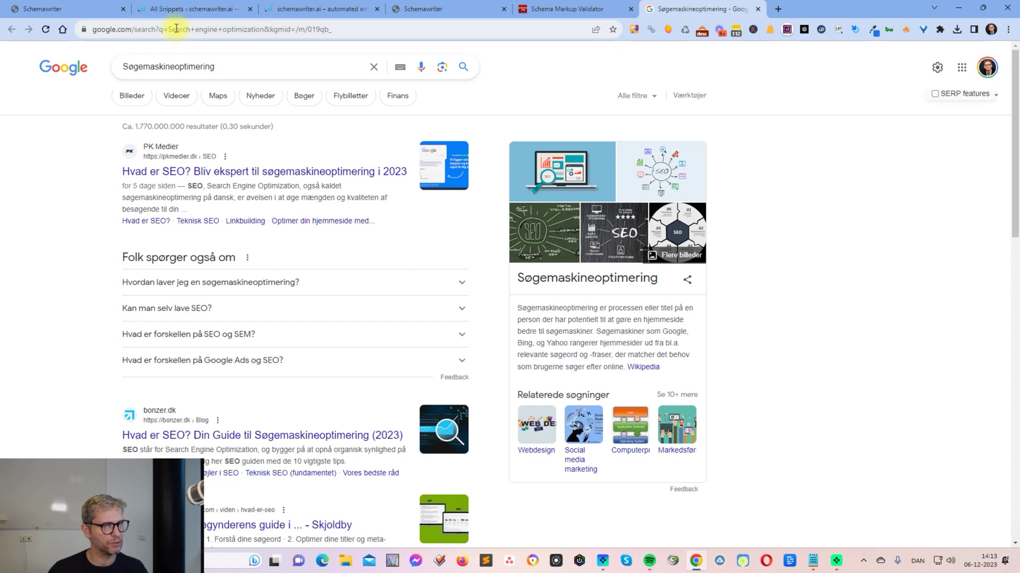
{"action": "left_click", "coordinate": [266, 28]}
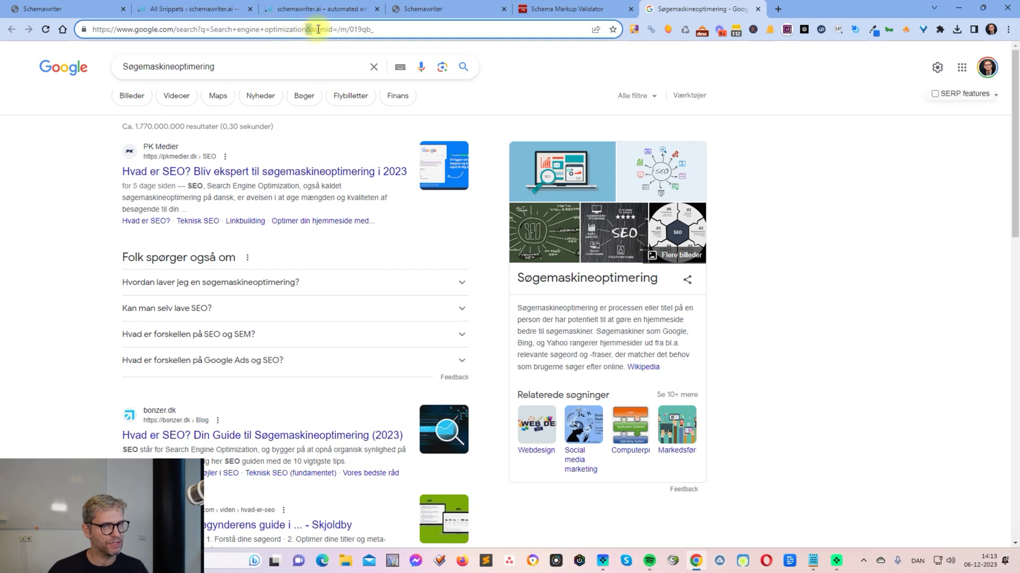
{"action": "left_click_drag", "start_coordinate": [315, 29], "coordinate": [448, 85]}
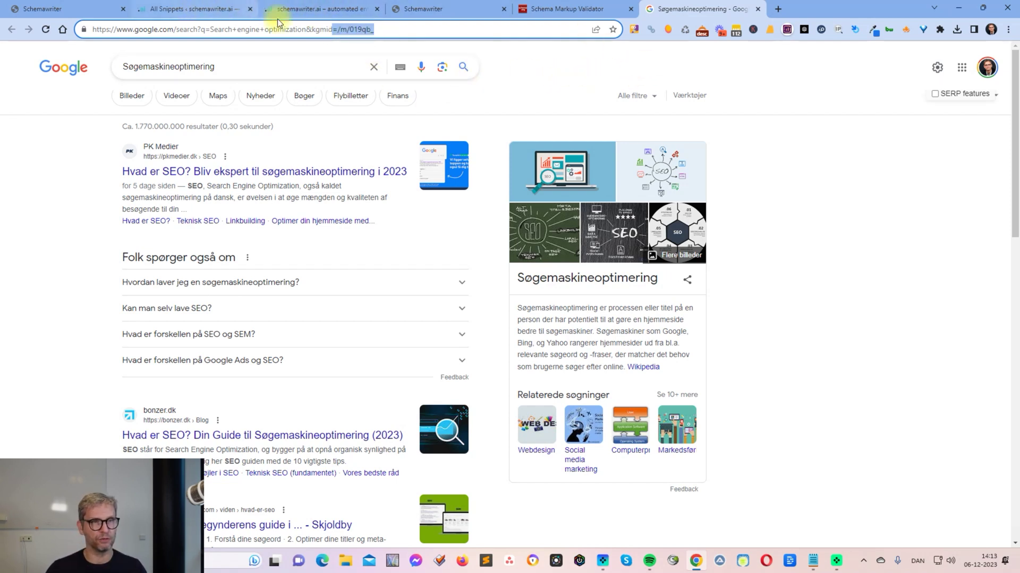
Return to the validation results and highlight the Search engine optimization entity's name and its Google, Wikidata and Wikipedia sameAs links
{"action": "left_click", "coordinate": [440, 11]}
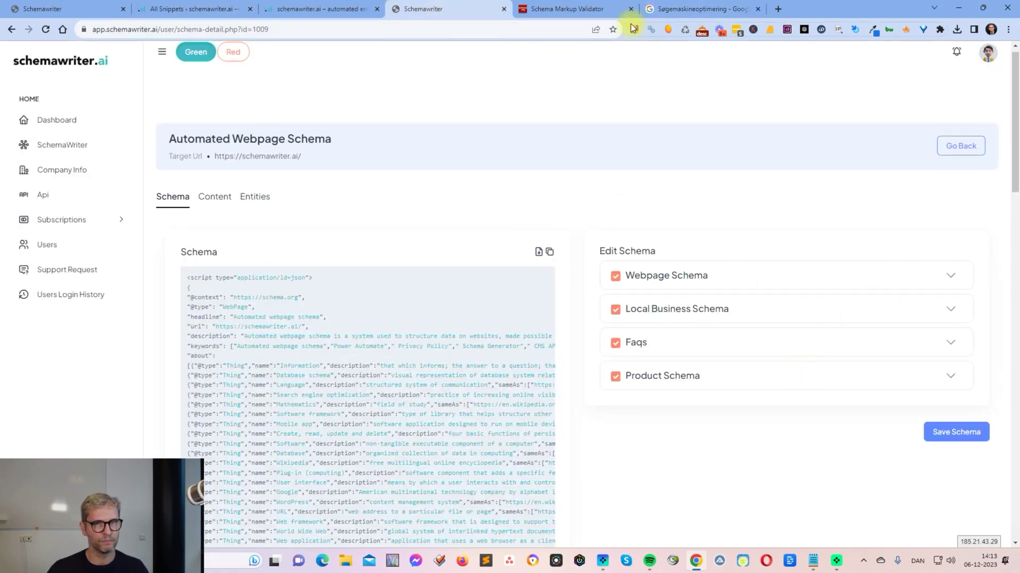
{"action": "left_click", "coordinate": [616, 10]}
{"action": "left_click", "coordinate": [859, 214]}
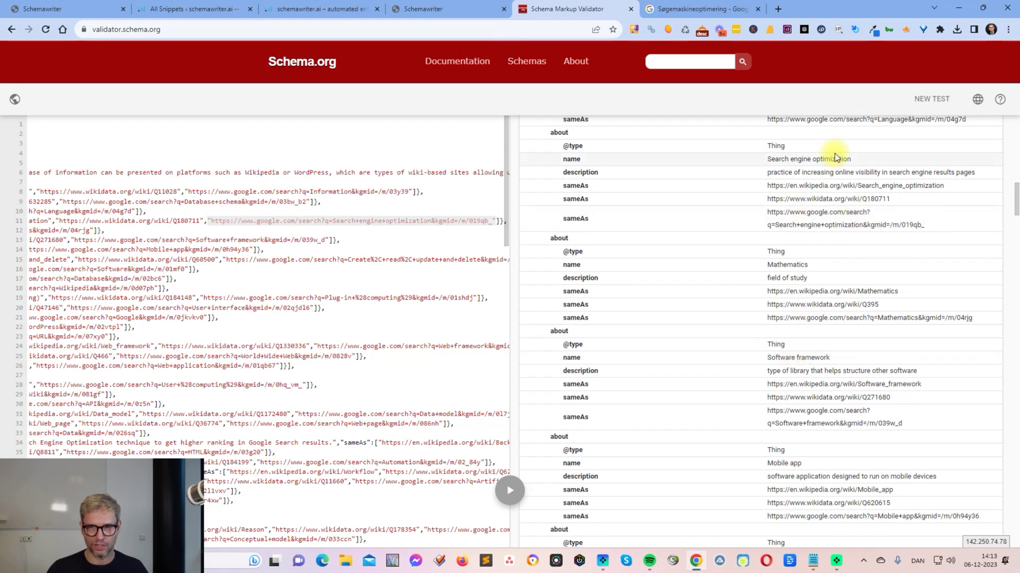
{"action": "left_click_drag", "start_coordinate": [854, 160], "coordinate": [769, 160]}
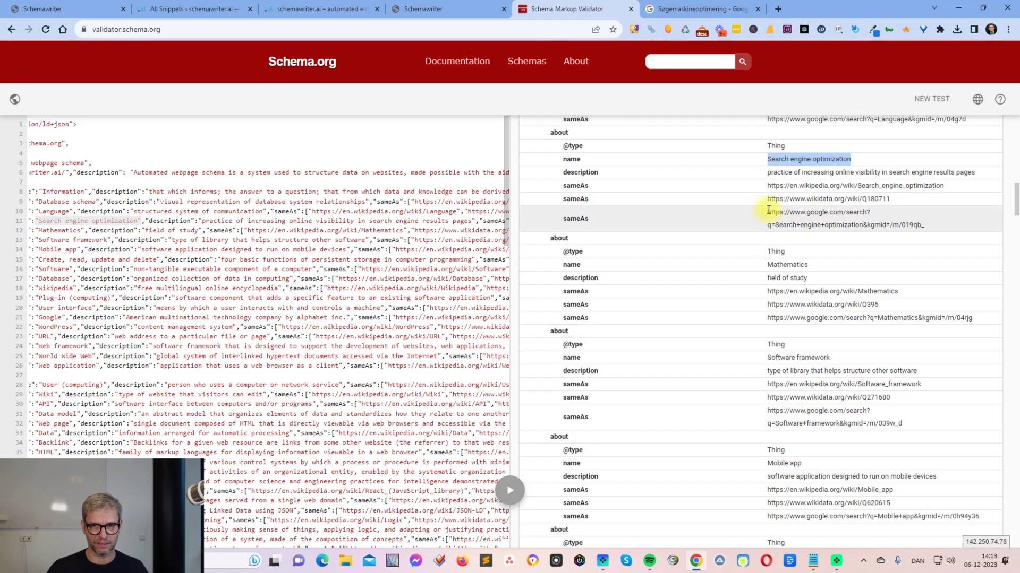
{"action": "left_click_drag", "start_coordinate": [768, 211], "coordinate": [990, 227]}
{"action": "left_click_drag", "start_coordinate": [767, 198], "coordinate": [892, 201]}
{"action": "left_click_drag", "start_coordinate": [766, 184], "coordinate": [948, 190]}
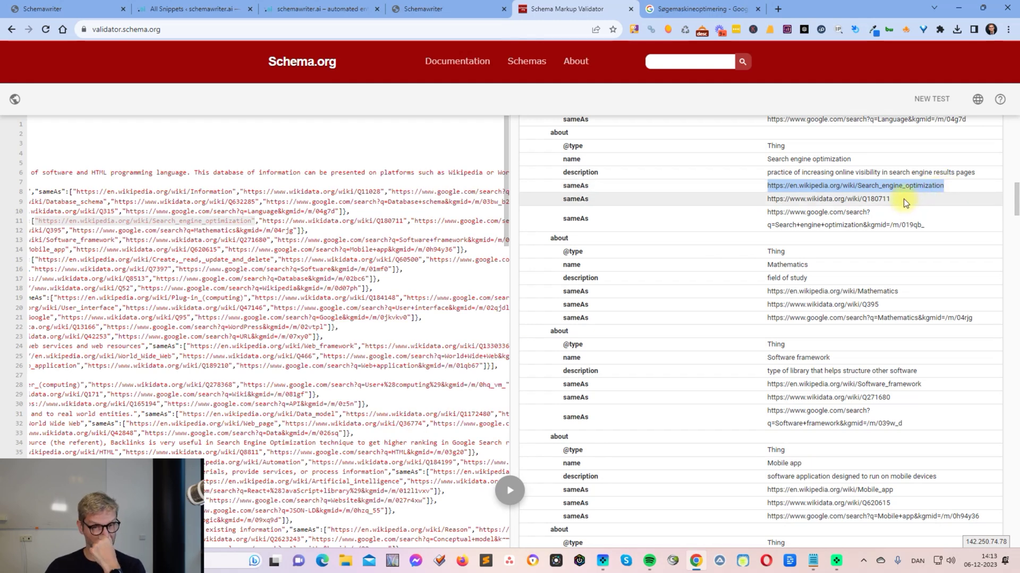
Switch back to the Automated Webpage Schema report in SchemaWriter and expand the Webpage Schema's About entity list for editing
{"action": "left_click", "coordinate": [463, 8]}
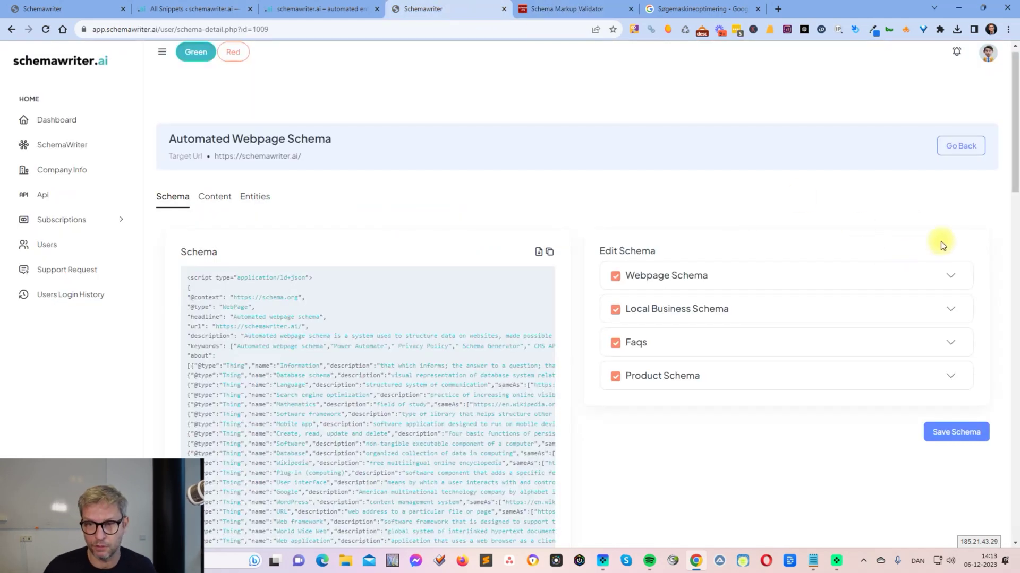
{"action": "left_click", "coordinate": [951, 272]}
{"action": "scroll", "coordinate": [964, 273], "scroll_direction": "down", "scroll_amount": 5}
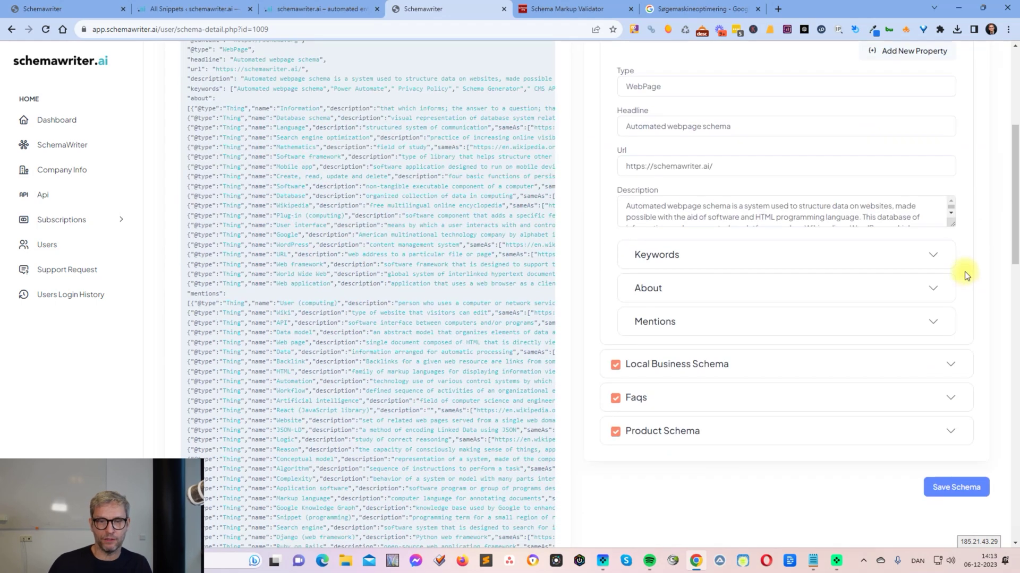
{"action": "left_click", "coordinate": [932, 288]}
{"action": "scroll", "coordinate": [945, 276], "scroll_direction": "down", "scroll_amount": 5}
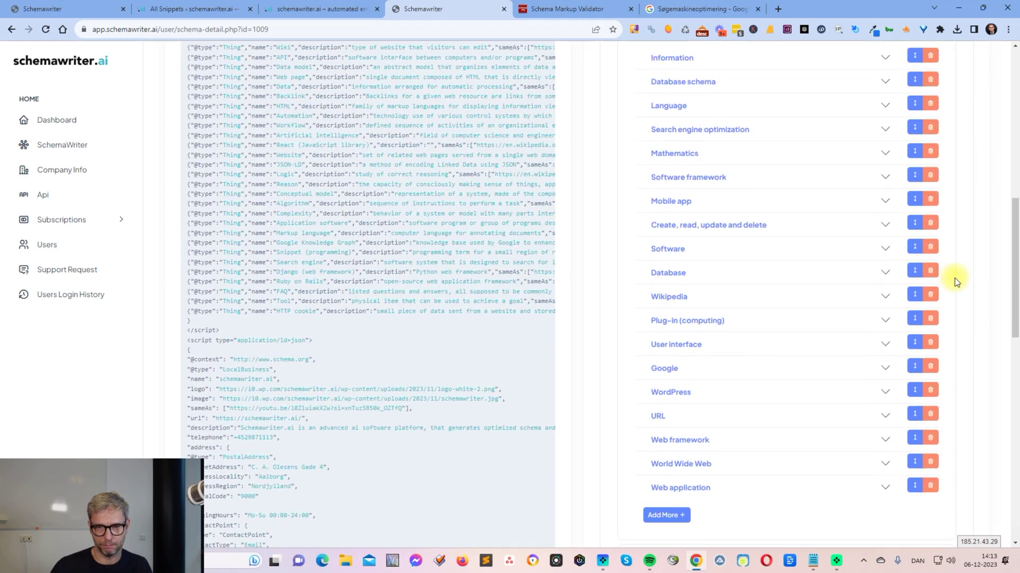
Remove the Mobile app and Mathematics entities from the Webpage Schema's About list
{"action": "scroll", "coordinate": [988, 263], "scroll_direction": "down", "scroll_amount": 2}
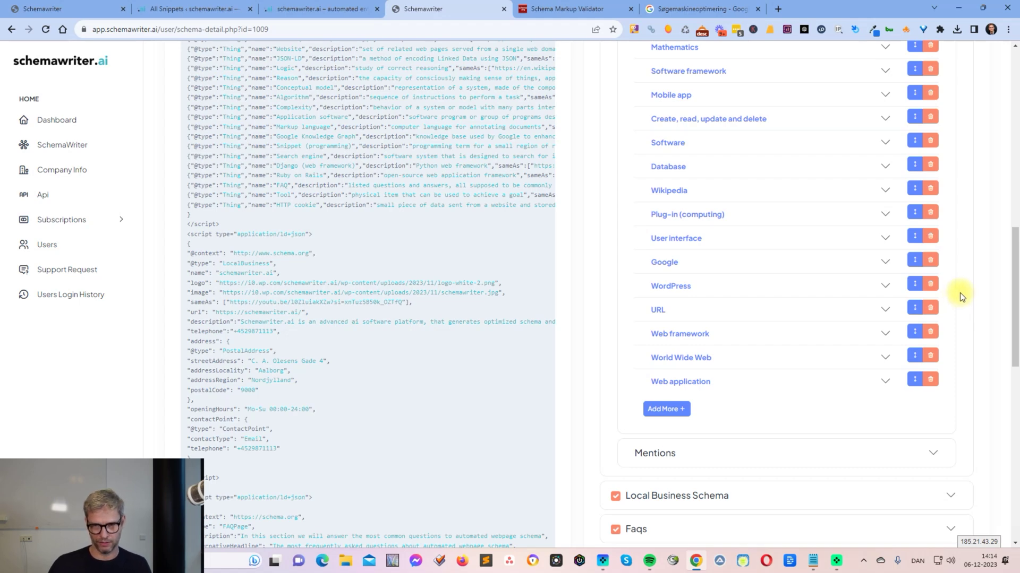
{"action": "scroll", "coordinate": [960, 292], "scroll_direction": "up", "scroll_amount": 2}
{"action": "scroll", "coordinate": [956, 289], "scroll_direction": "up", "scroll_amount": 2}
{"action": "scroll", "coordinate": [956, 289], "scroll_direction": "down", "scroll_amount": 2}
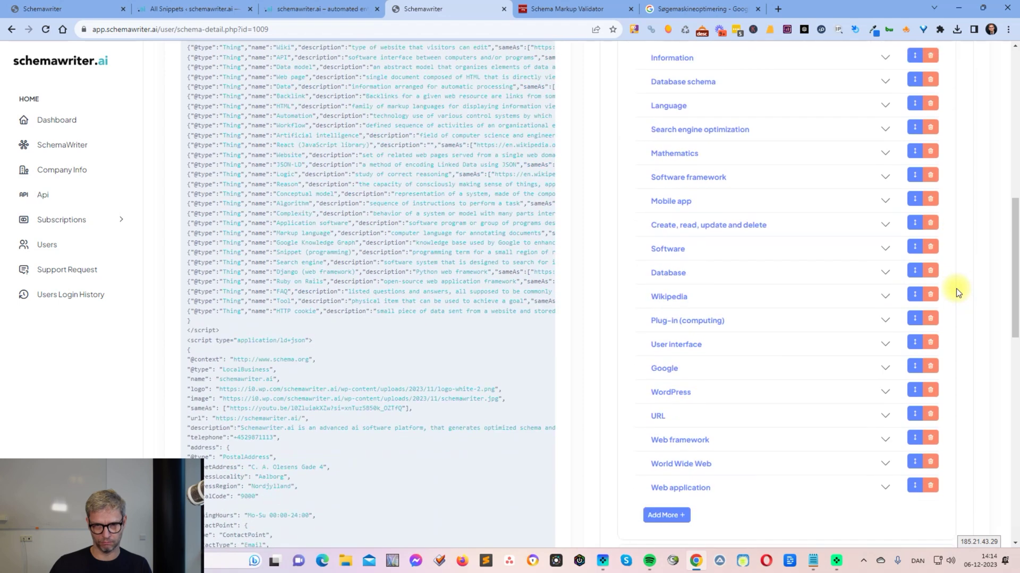
{"action": "left_click", "coordinate": [931, 200]}
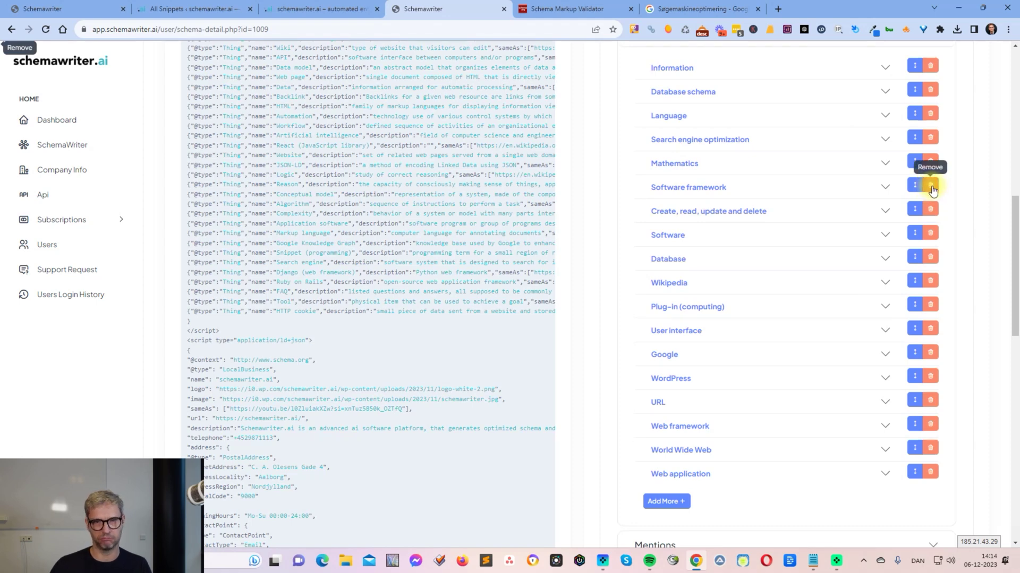
{"action": "scroll", "coordinate": [915, 265], "scroll_direction": "up", "scroll_amount": 1}
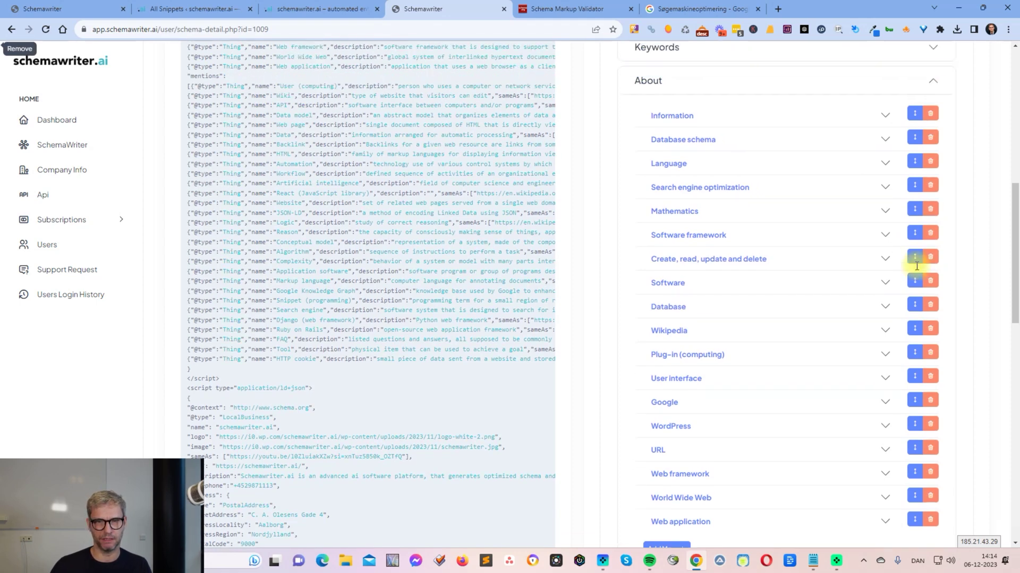
{"action": "left_click", "coordinate": [931, 217]}
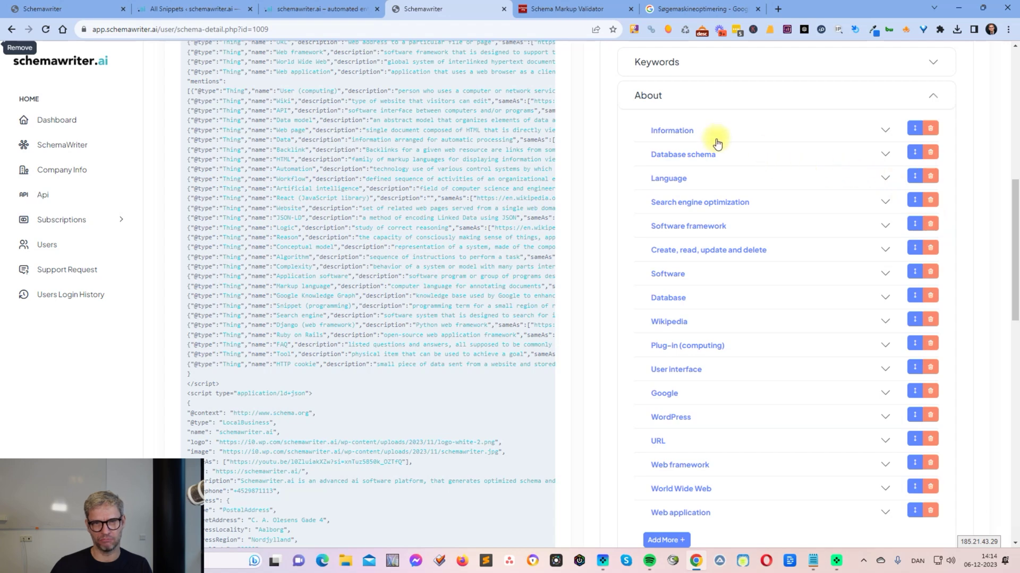
Check the remaining About entities for relevance and expand the Webpage Schema's Mentions list to review its entities
{"action": "scroll", "coordinate": [795, 220], "scroll_direction": "down", "scroll_amount": 1}
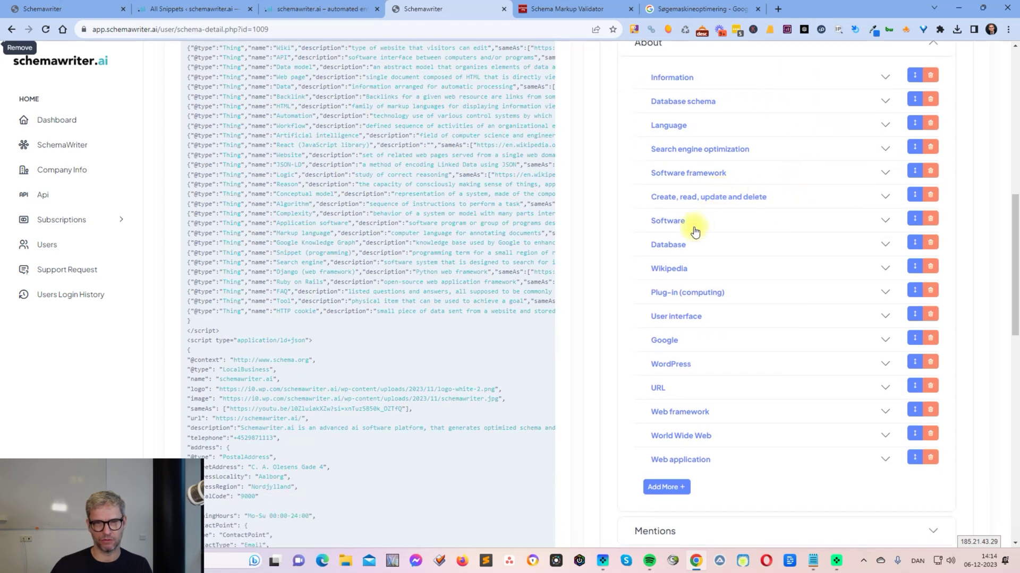
{"action": "scroll", "coordinate": [706, 255], "scroll_direction": "down", "scroll_amount": 2}
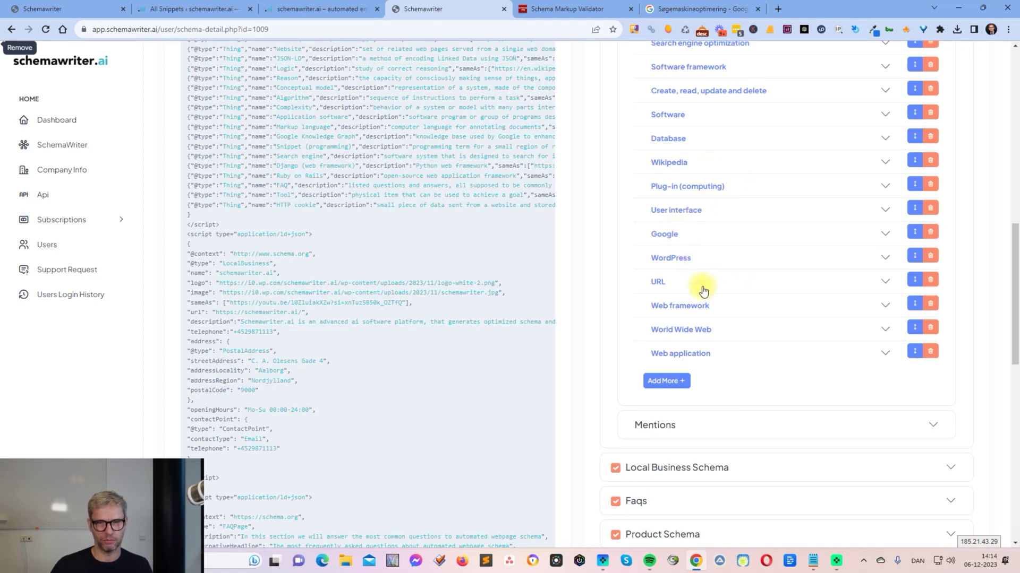
{"action": "scroll", "coordinate": [721, 318], "scroll_direction": "down", "scroll_amount": 2}
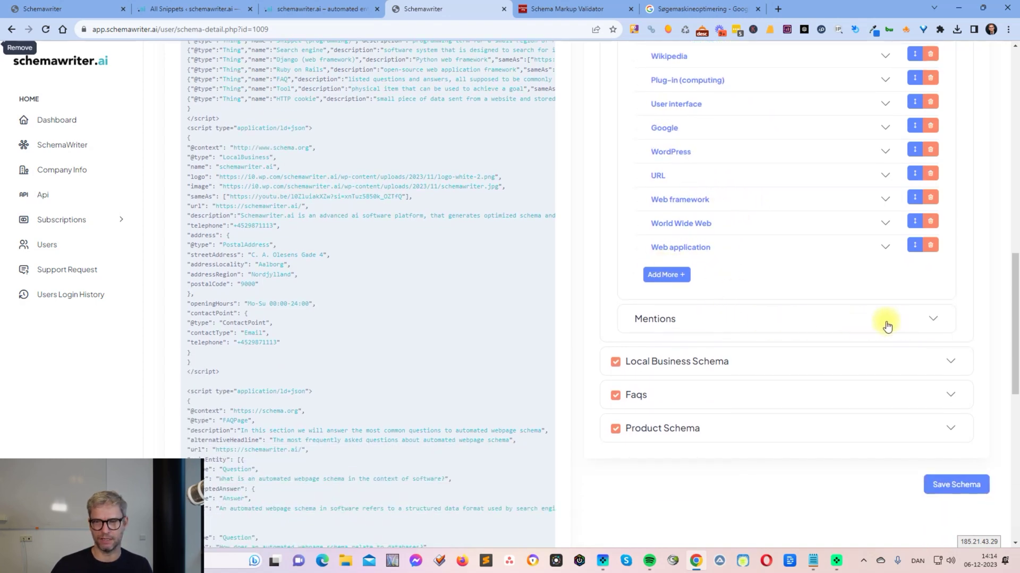
{"action": "left_click", "coordinate": [931, 320]}
{"action": "scroll", "coordinate": [934, 315], "scroll_direction": "down", "scroll_amount": 5}
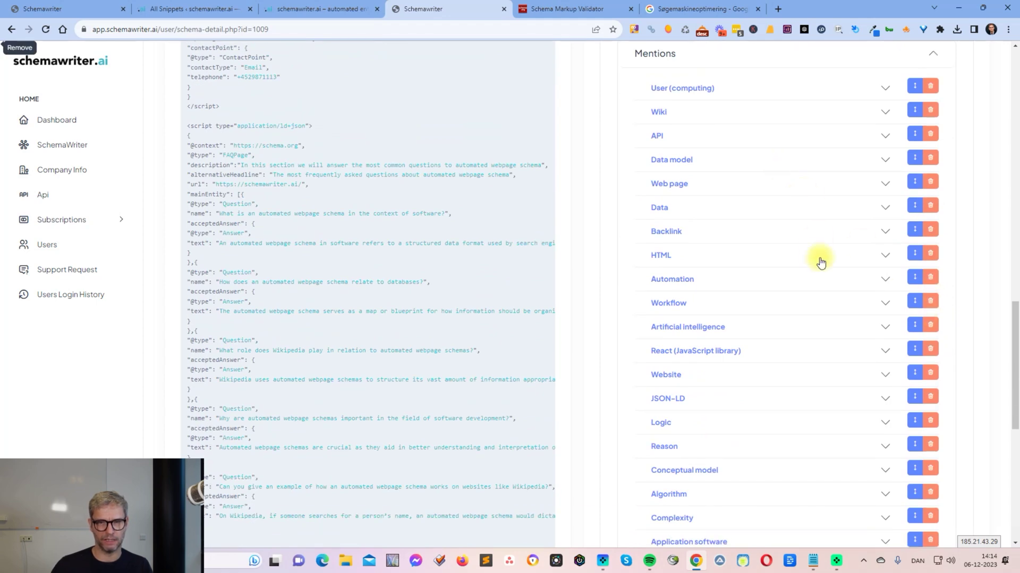
Review the remaining Mentions entities down to HTTP cookie and the schema sections that follow
{"action": "scroll", "coordinate": [815, 259], "scroll_direction": "down", "scroll_amount": 3}
{"action": "scroll", "coordinate": [809, 252], "scroll_direction": "down", "scroll_amount": 4}
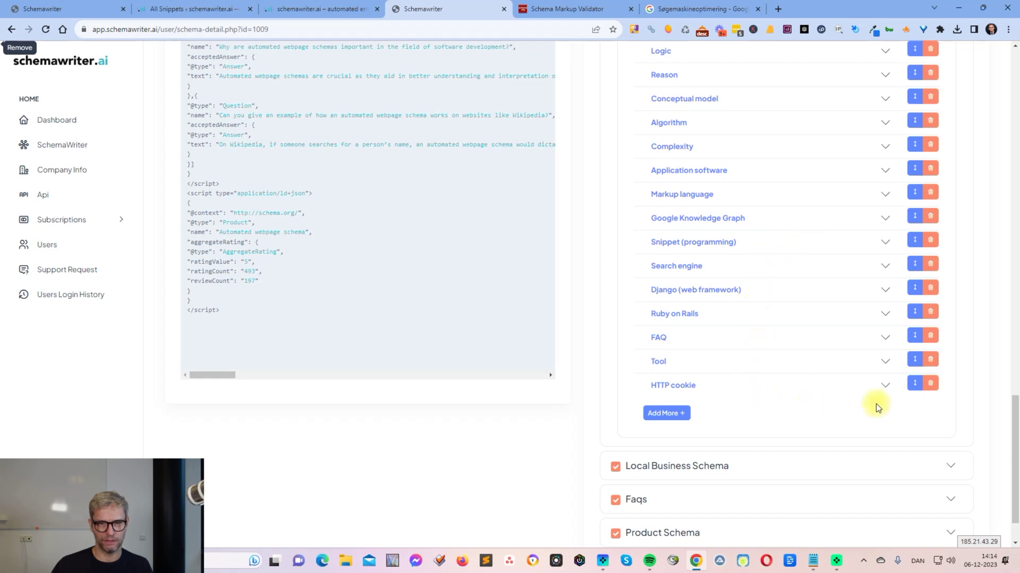
{"action": "scroll", "coordinate": [944, 464], "scroll_direction": "down", "scroll_amount": 1}
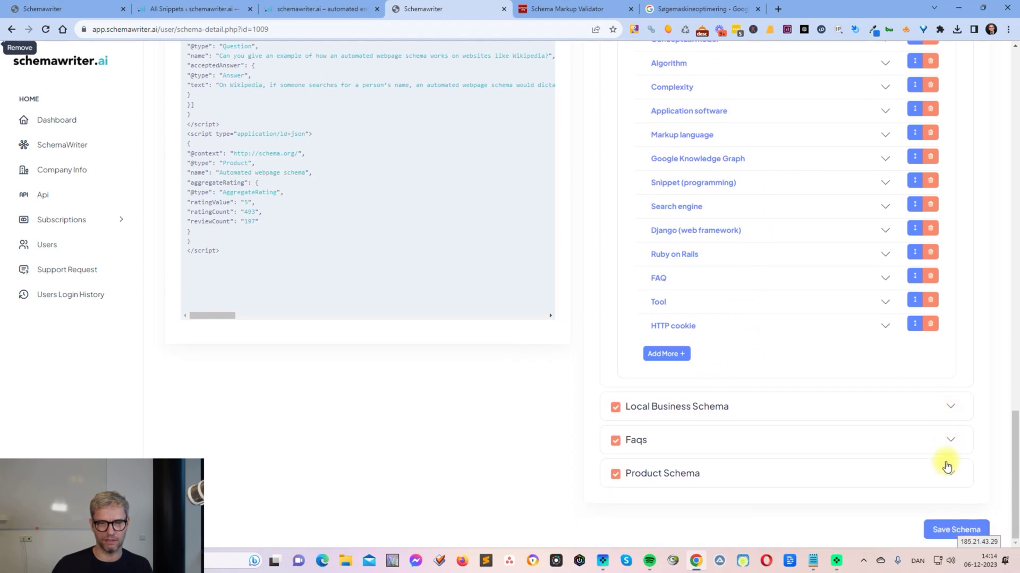
{"action": "left_click", "coordinate": [765, 403]}
{"action": "scroll", "coordinate": [786, 312], "scroll_direction": "up", "scroll_amount": 15}
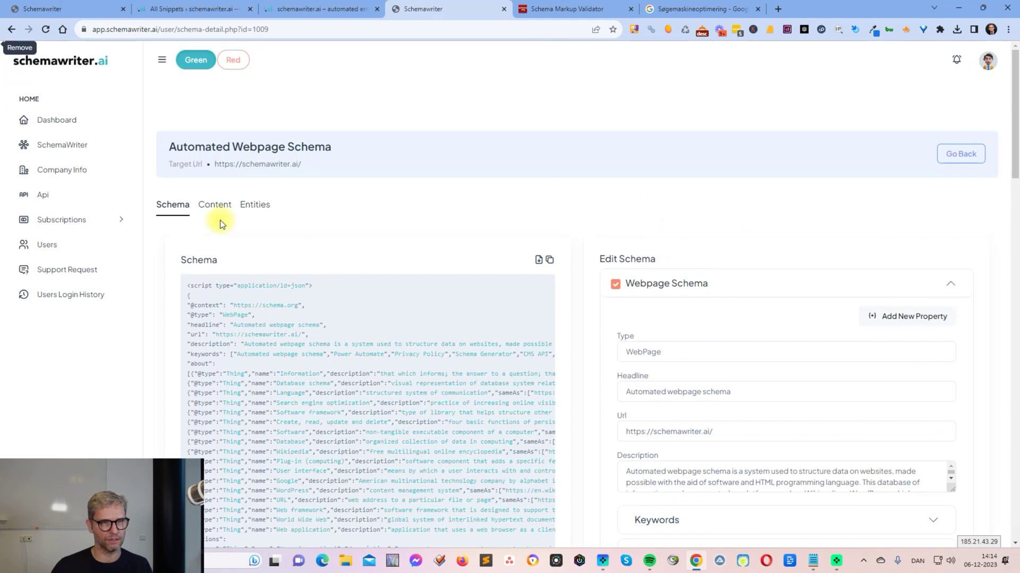
Show the report's generated content and highlight the words software, schema and Wikipedia in the FAQ questions
{"action": "left_click", "coordinate": [226, 204]}
{"action": "scroll", "coordinate": [225, 202], "scroll_direction": "down", "scroll_amount": 2}
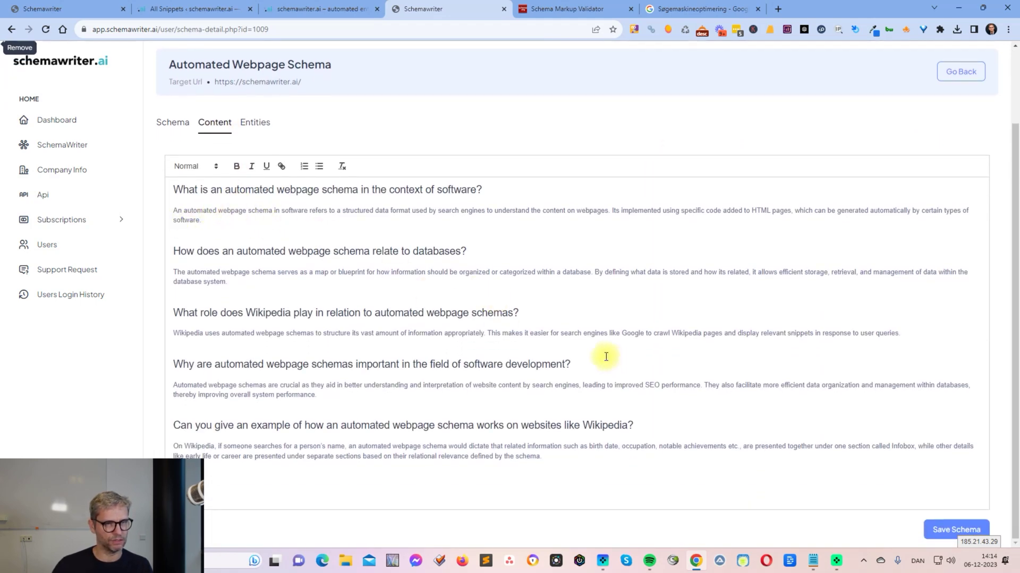
{"action": "left_click_drag", "start_coordinate": [179, 197], "coordinate": [537, 354]}
{"action": "left_click", "coordinate": [626, 363]}
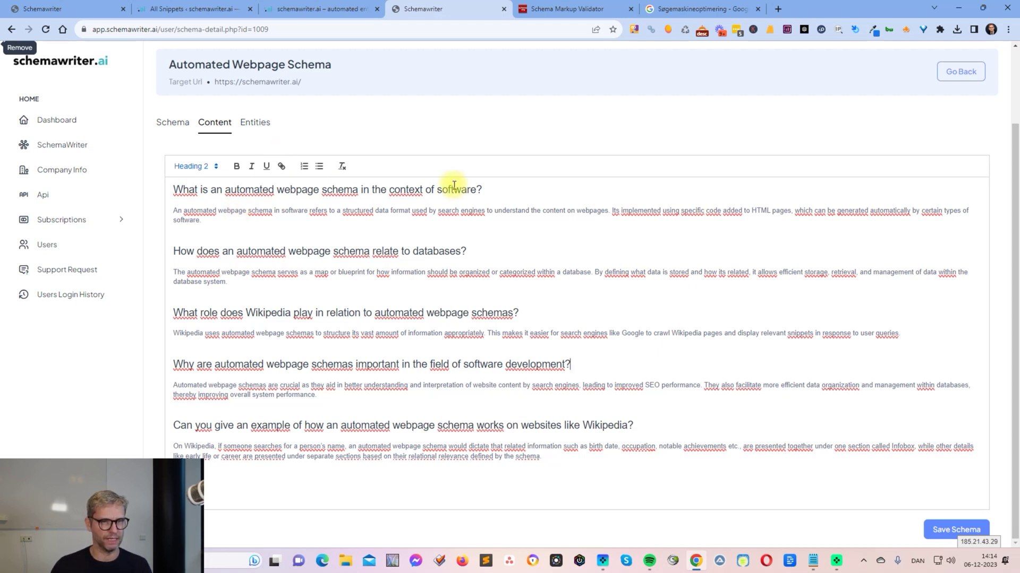
{"action": "left_click_drag", "start_coordinate": [477, 189], "coordinate": [436, 189]}
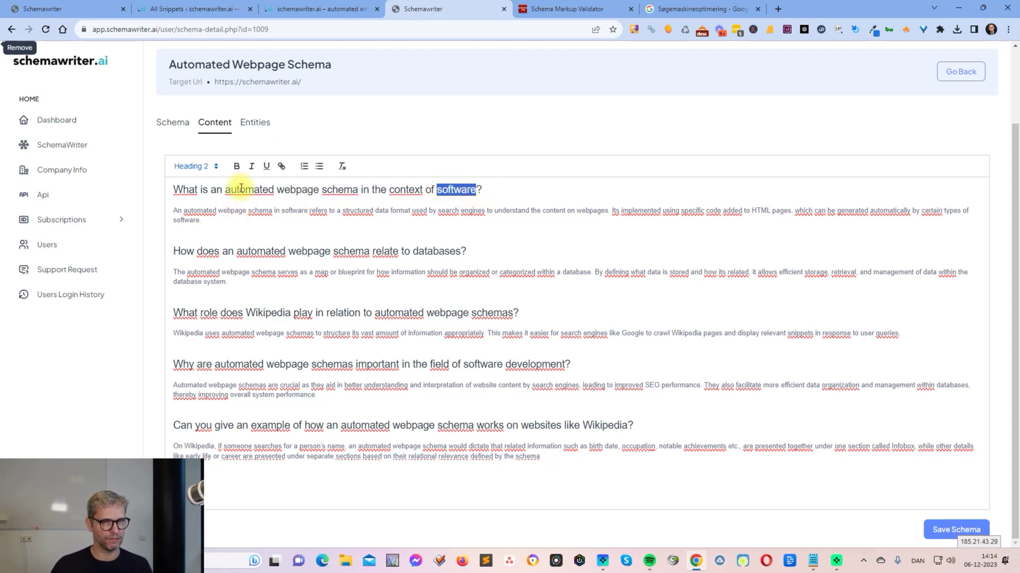
{"action": "left_click_drag", "start_coordinate": [322, 190], "coordinate": [351, 190]}
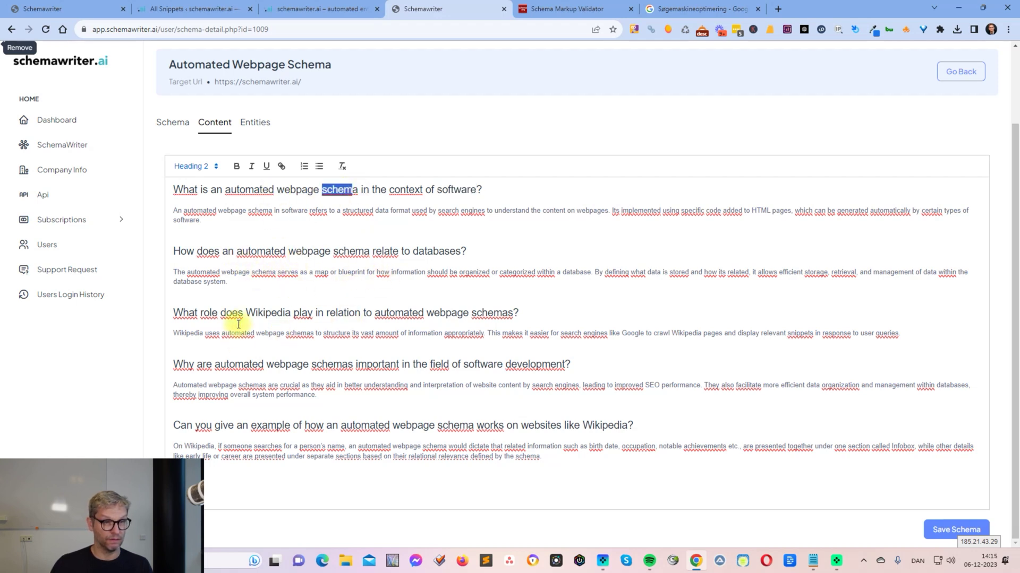
{"action": "left_click_drag", "start_coordinate": [246, 313], "coordinate": [294, 314]}
{"action": "left_click", "coordinate": [461, 360]}
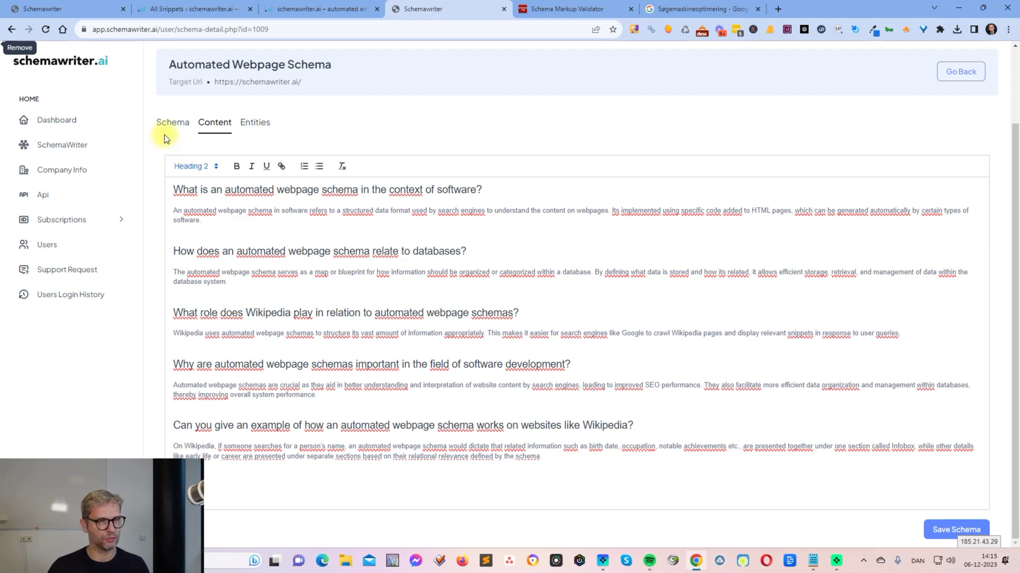
Return to the report's schema view and save the edited schema
{"action": "left_click", "coordinate": [179, 127]}
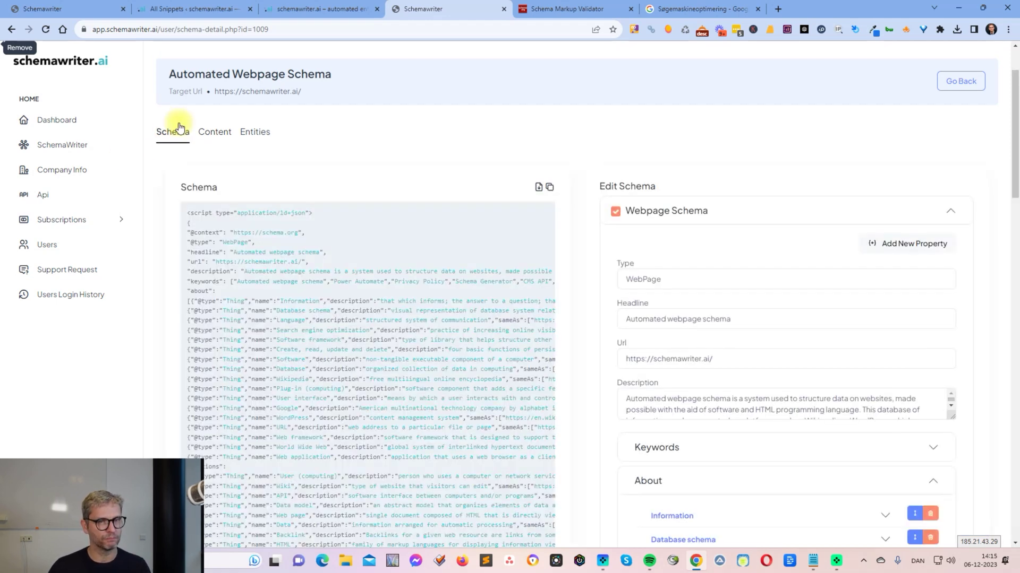
{"action": "scroll", "coordinate": [608, 348], "scroll_direction": "down", "scroll_amount": 20}
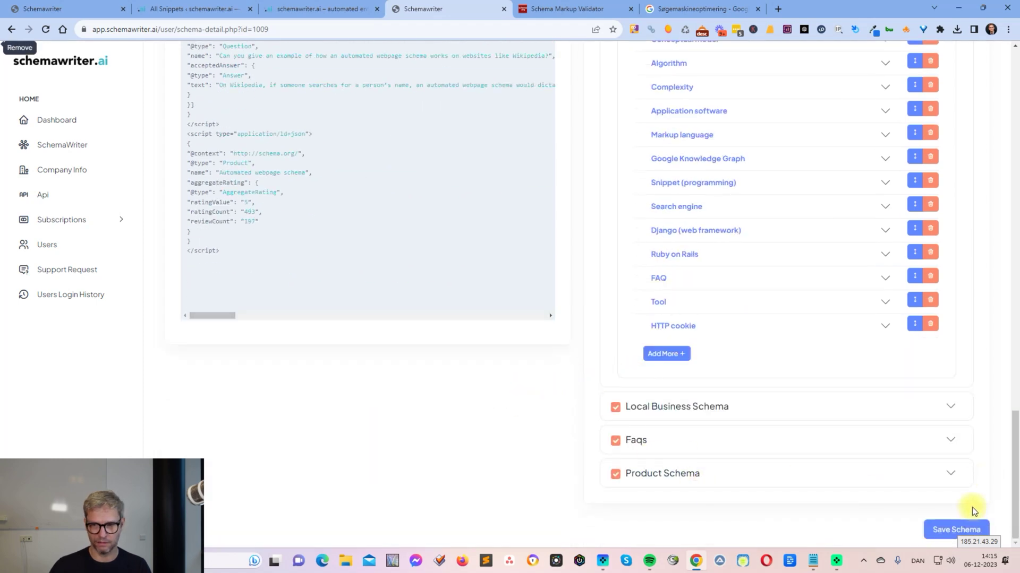
{"action": "left_click", "coordinate": [956, 529]}
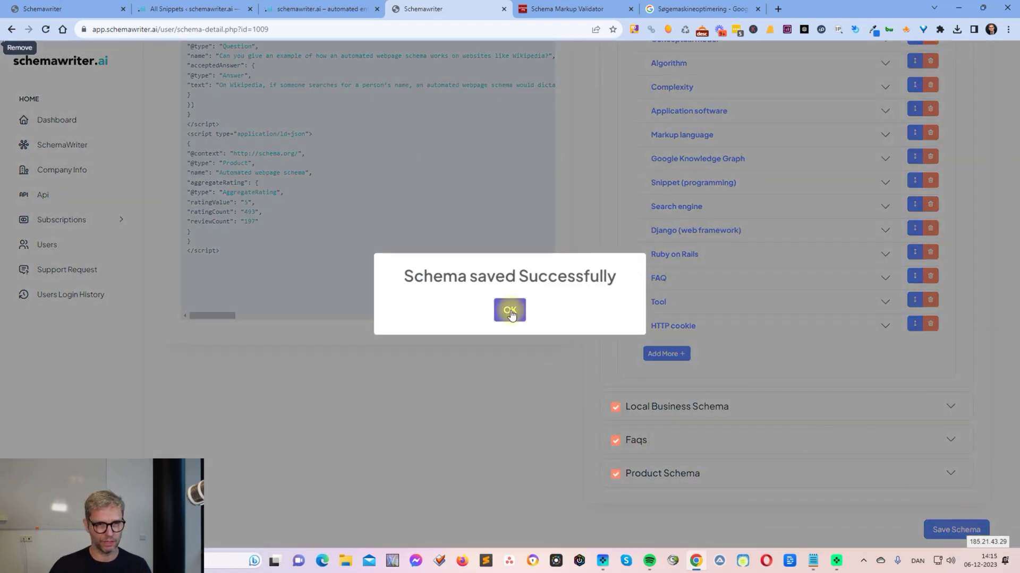
{"action": "left_click", "coordinate": [510, 315]}
Copy the edited schema code and run a new code snippet test on it in the Schema Markup Validator
{"action": "scroll", "coordinate": [477, 214], "scroll_direction": "up", "scroll_amount": 15}
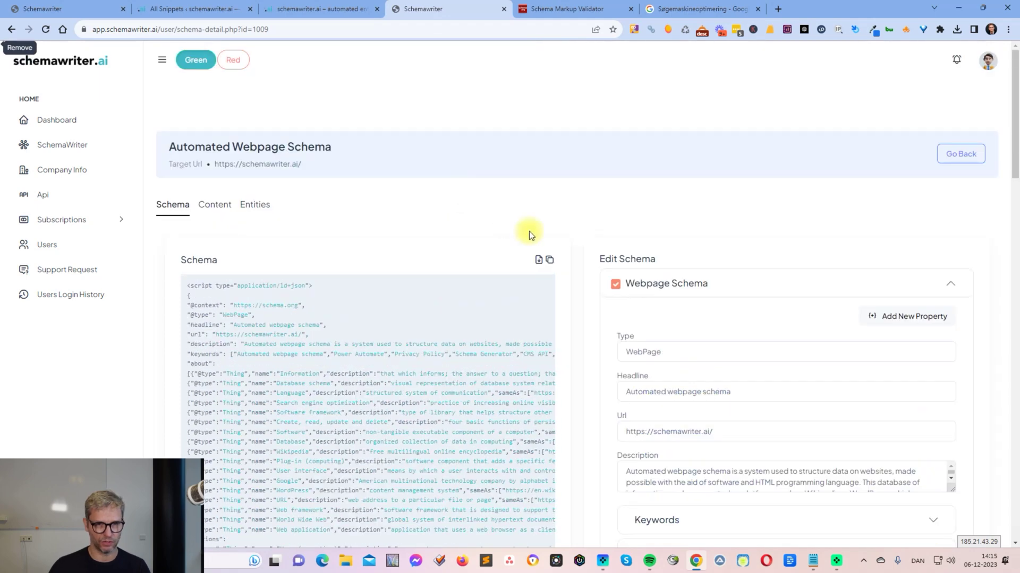
{"action": "left_click", "coordinate": [588, 12]}
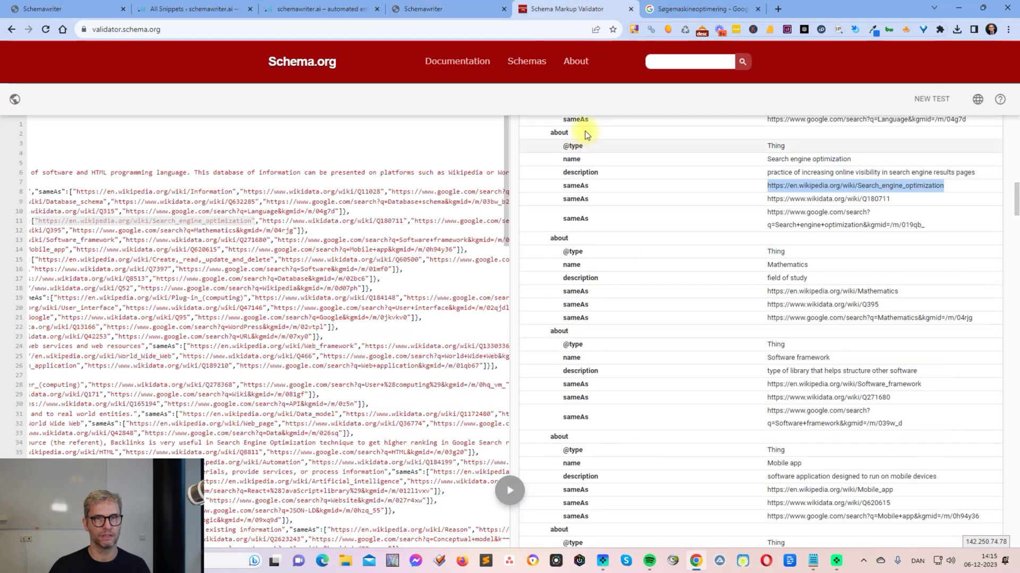
{"action": "left_click", "coordinate": [290, 61]}
{"action": "left_click", "coordinate": [494, 62]}
{"action": "left_click", "coordinate": [555, 267]}
{"action": "left_click", "coordinate": [505, 266]}
{"action": "key", "text": "ctrl+v"}
{"action": "left_click", "coordinate": [500, 394]}
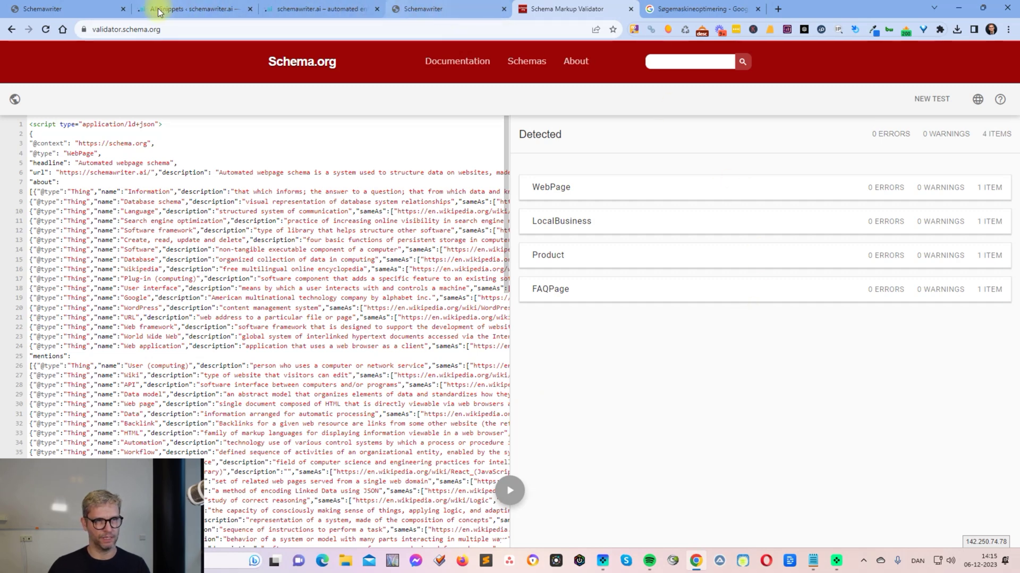
Switch to the schemawriter.ai WordPress admin and start a new snippet in the HFCM plugin
{"action": "left_click", "coordinate": [182, 8]}
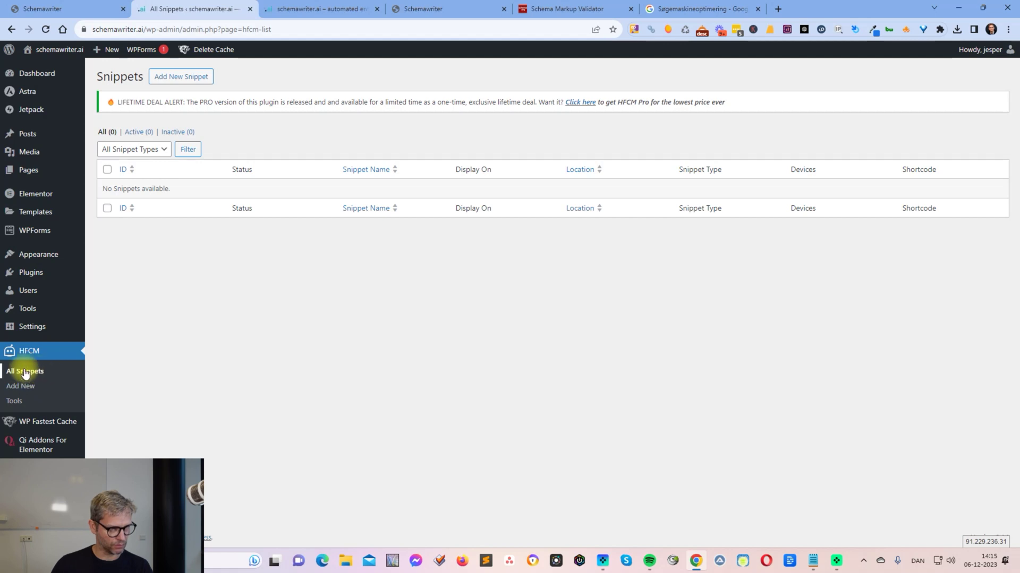
{"action": "left_click", "coordinate": [188, 79]}
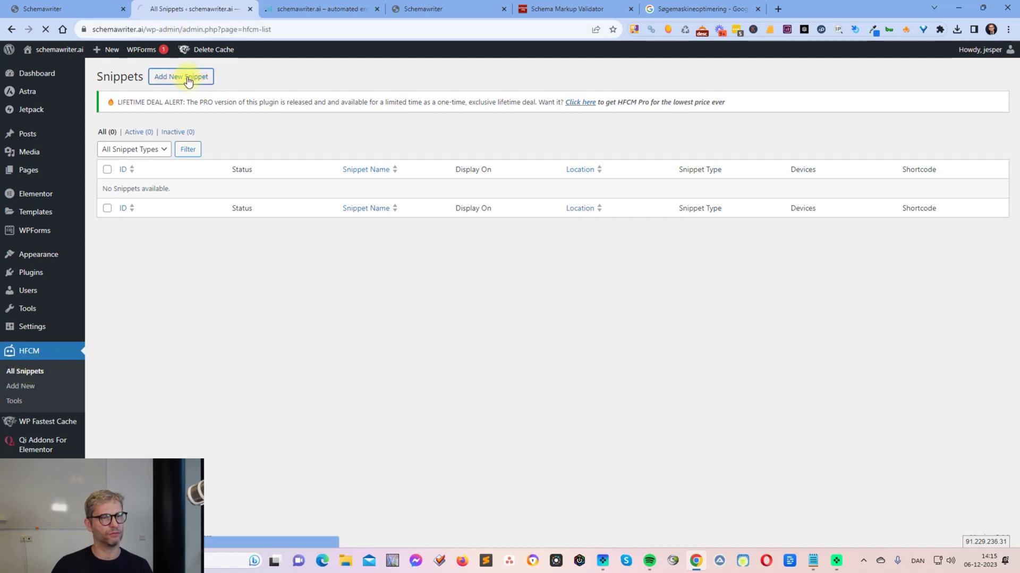
{"action": "left_click", "coordinate": [296, 135]}
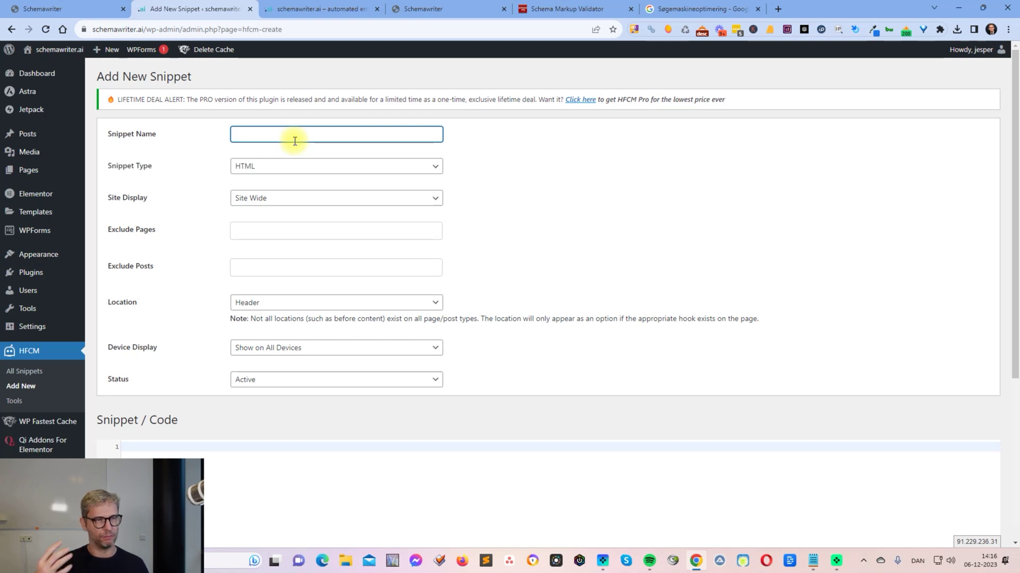
Look over the schemawriter.ai homepage that the schema is meant for
{"action": "left_click", "coordinate": [316, 15]}
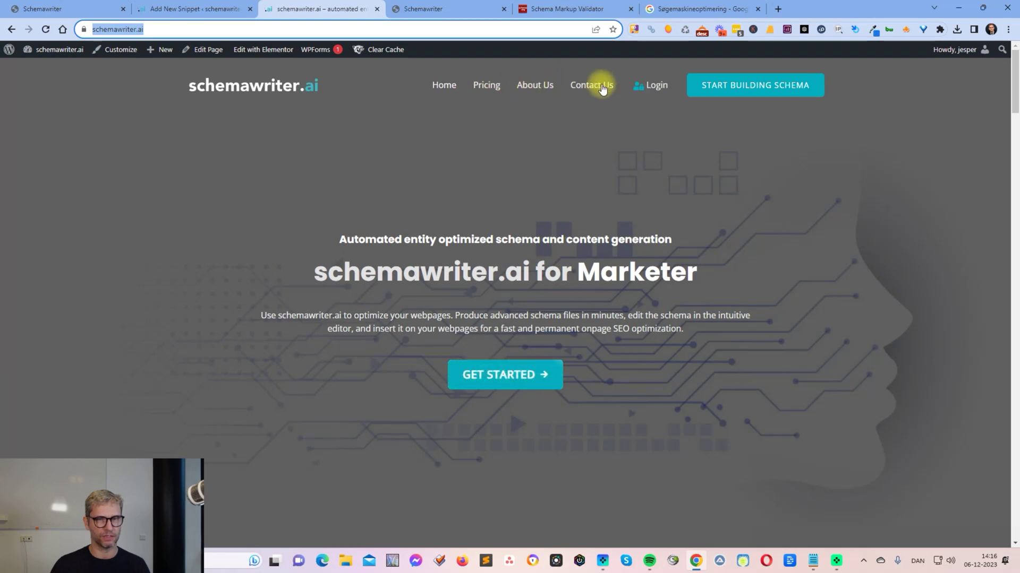
{"action": "scroll", "coordinate": [791, 378], "scroll_direction": "down", "scroll_amount": 6}
{"action": "scroll", "coordinate": [833, 413], "scroll_direction": "down", "scroll_amount": 10}
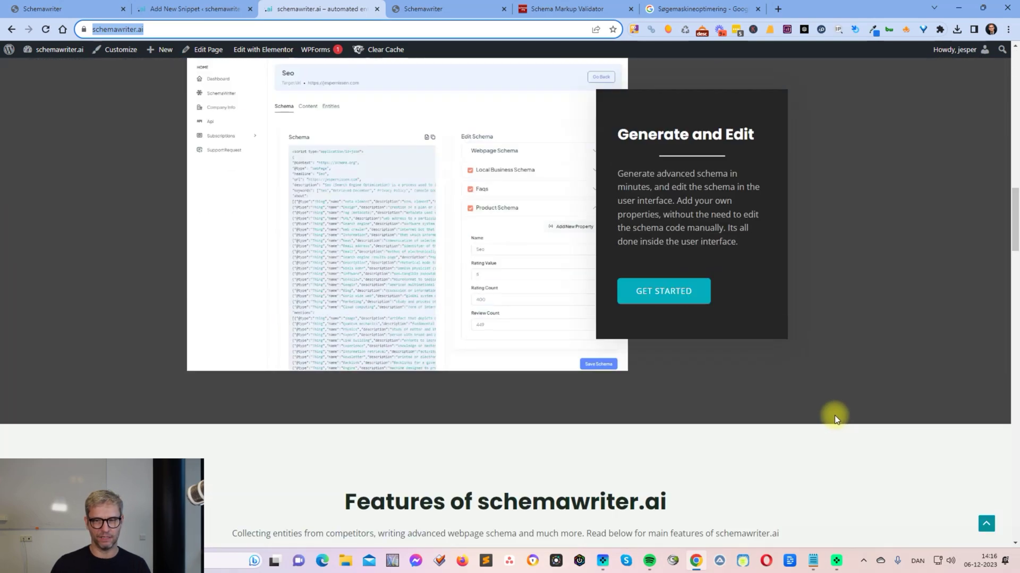
{"action": "scroll", "coordinate": [834, 422], "scroll_direction": "up", "scroll_amount": 15}
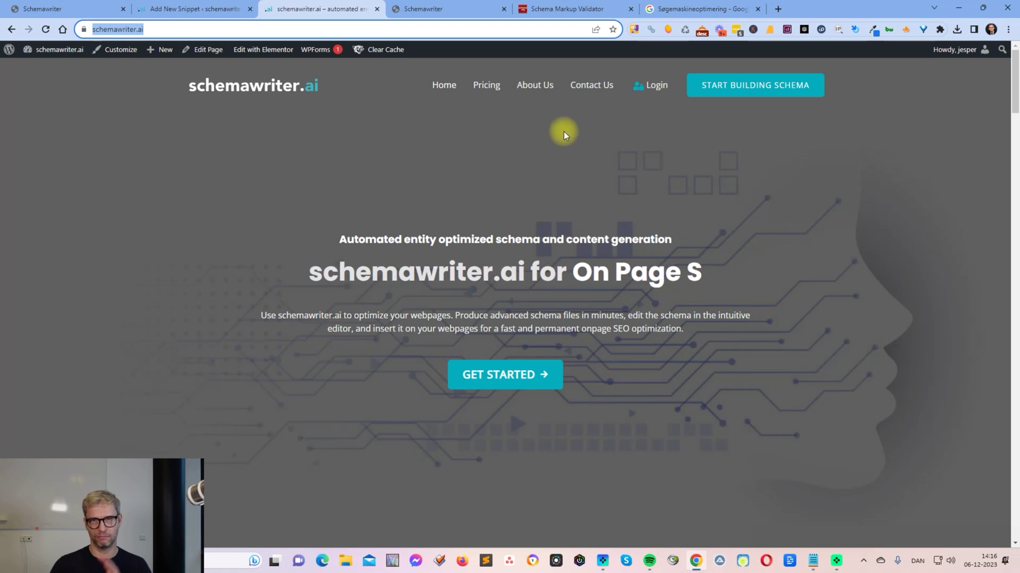
Return to the new HFCM snippet, name it "homepage webpage schema" and set its type to Javascript
{"action": "left_click", "coordinate": [202, 9]}
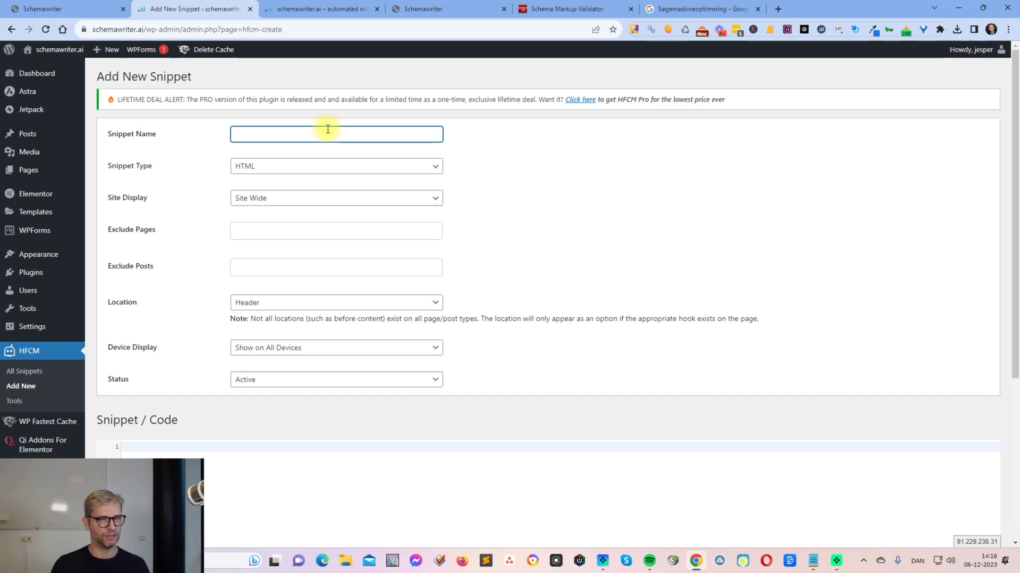
{"action": "type", "text": "homepage"}
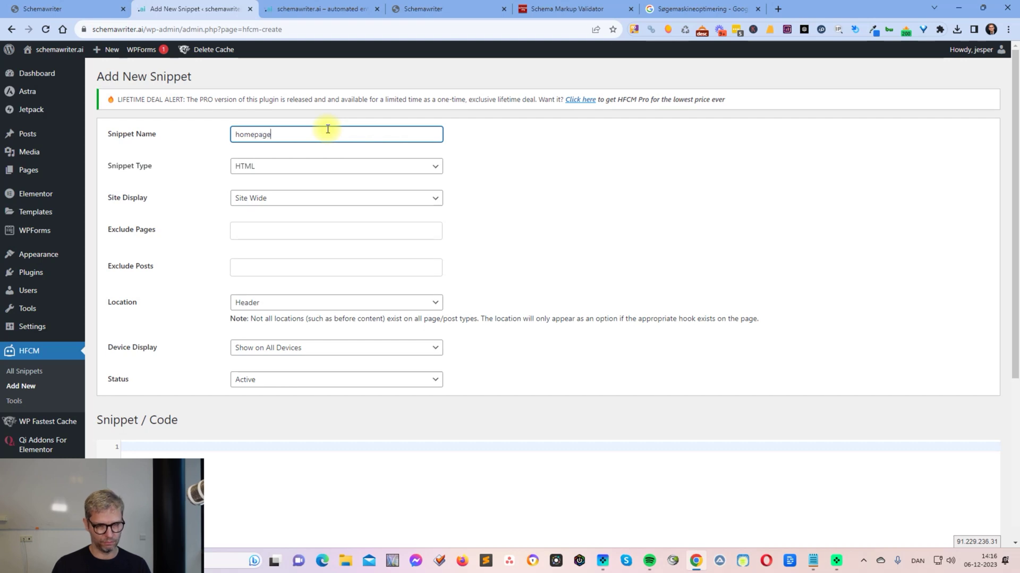
{"action": "type", "text": " webpage schema"}
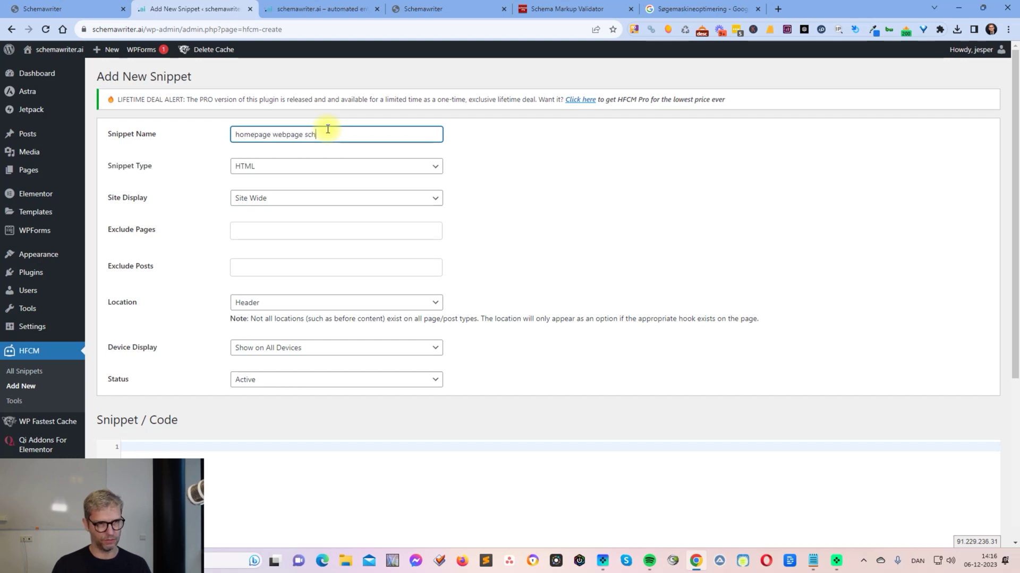
{"action": "left_click", "coordinate": [270, 169]}
{"action": "left_click", "coordinate": [255, 205]}
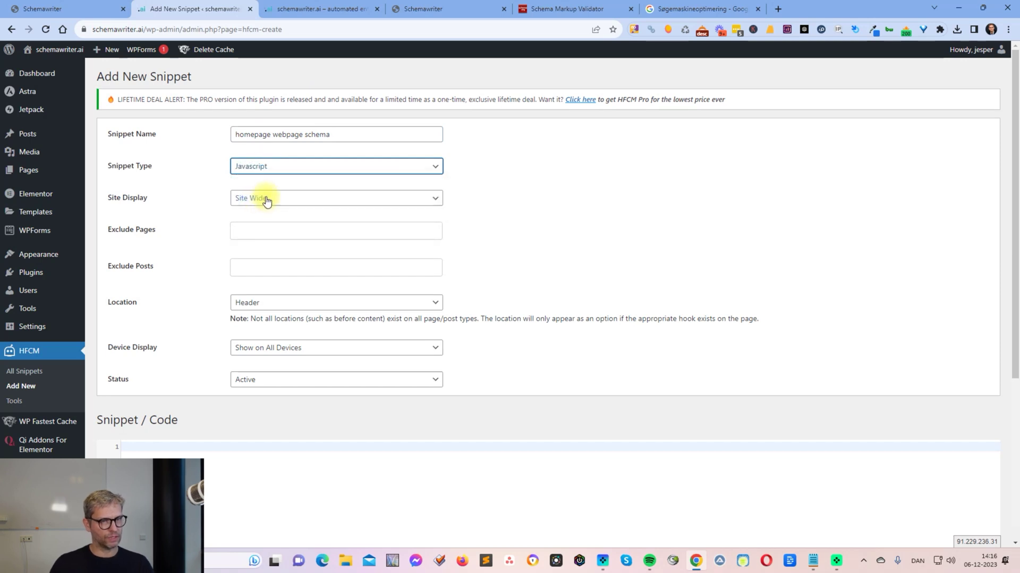
Limit the snippet's display to the specific page Home and set its location to Header
{"action": "left_click", "coordinate": [318, 202]}
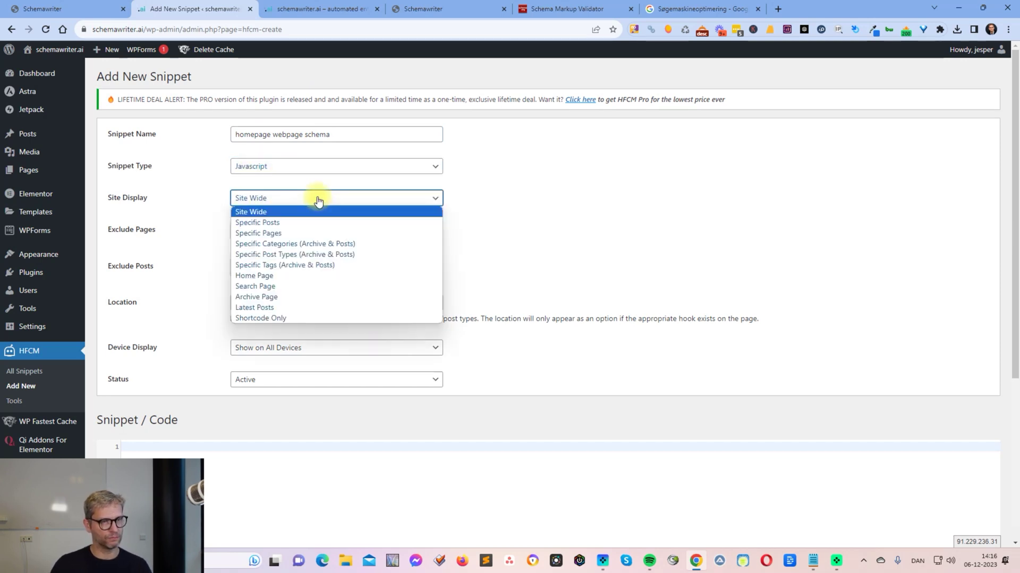
{"action": "left_click", "coordinate": [260, 233]}
{"action": "left_click", "coordinate": [262, 232]}
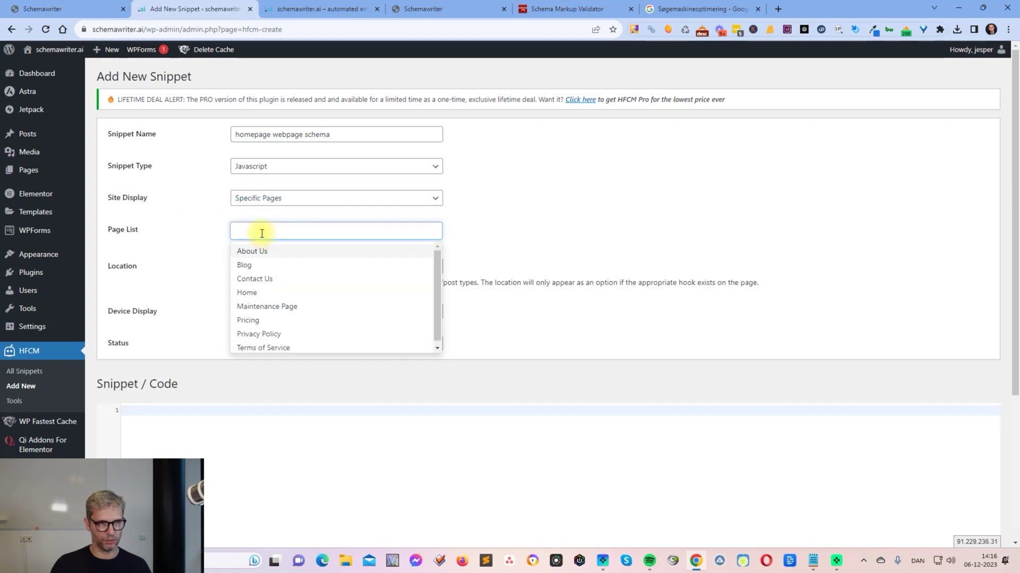
{"action": "left_click", "coordinate": [251, 293]}
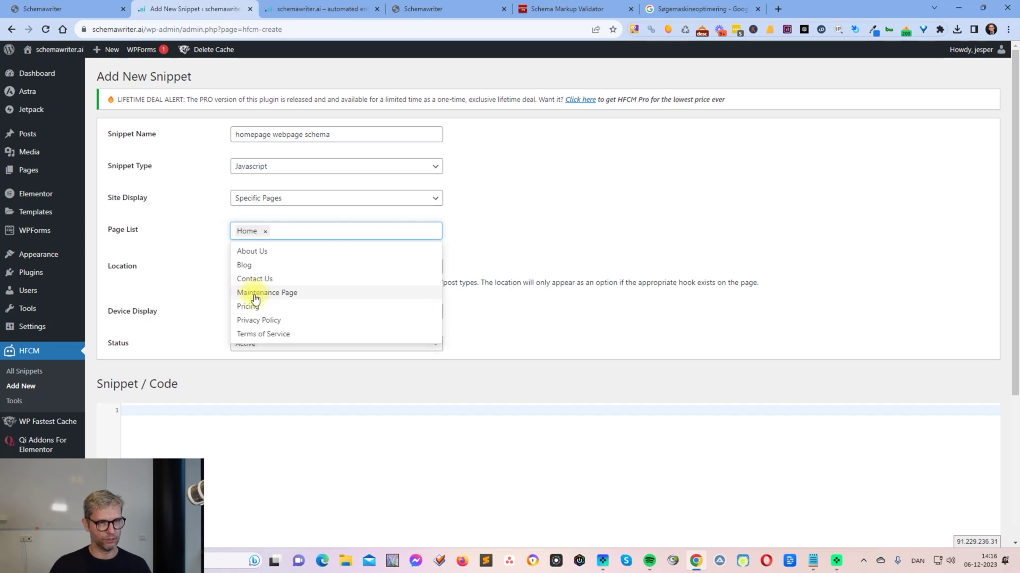
{"action": "left_click", "coordinate": [563, 272]}
{"action": "left_click", "coordinate": [431, 272]}
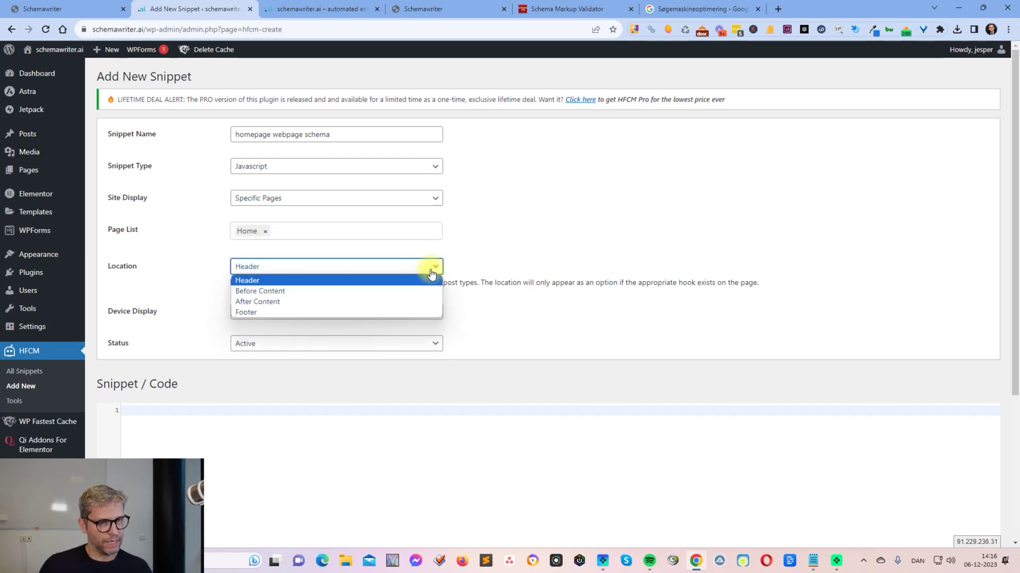
{"action": "left_click", "coordinate": [251, 281]}
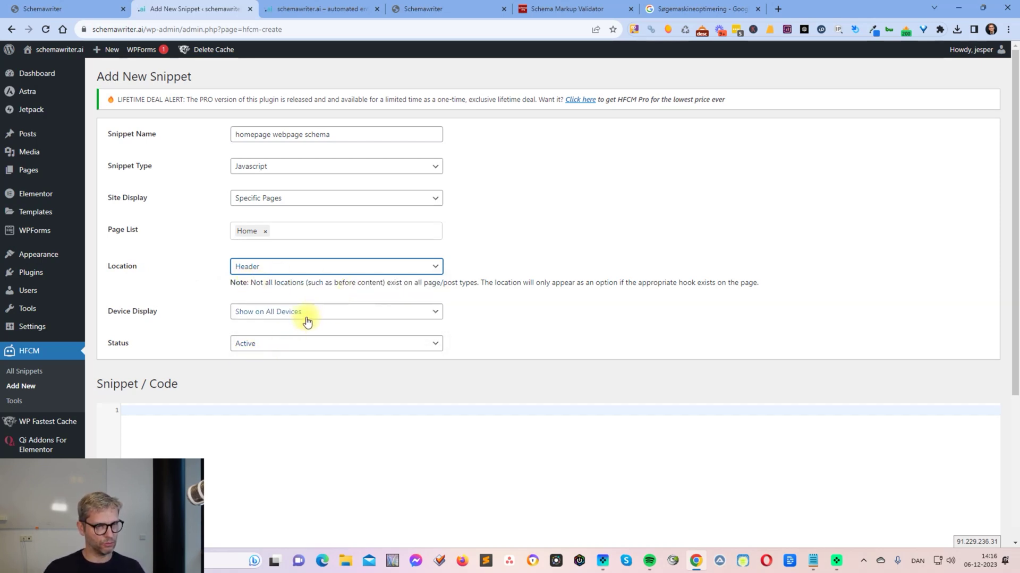
Copy the schema code from the SchemaWriter report, paste it in as the snippet's code, and look through it
{"action": "scroll", "coordinate": [301, 319], "scroll_direction": "down", "scroll_amount": 3}
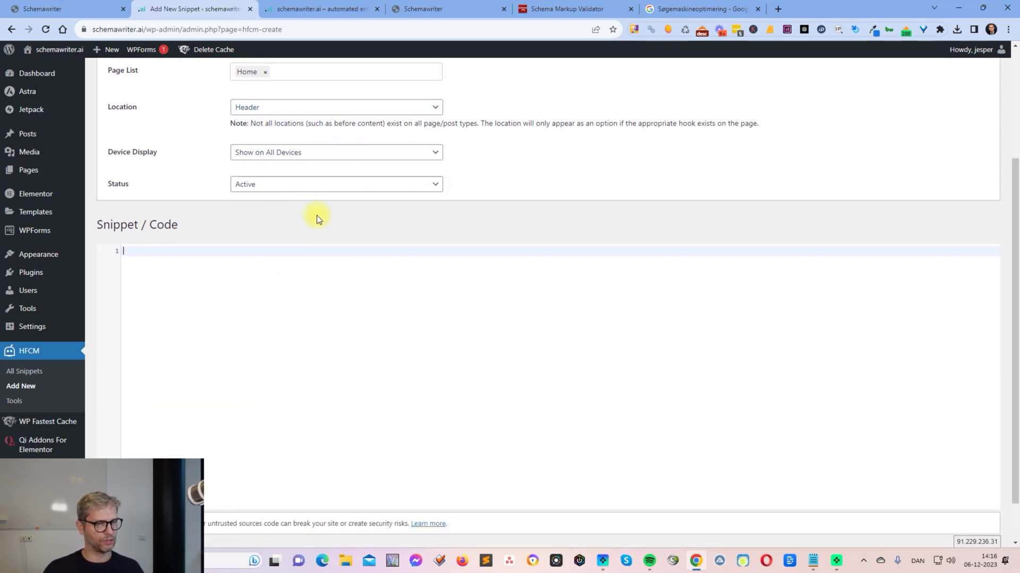
{"action": "left_click", "coordinate": [361, 9]}
{"action": "left_click", "coordinate": [411, 9]}
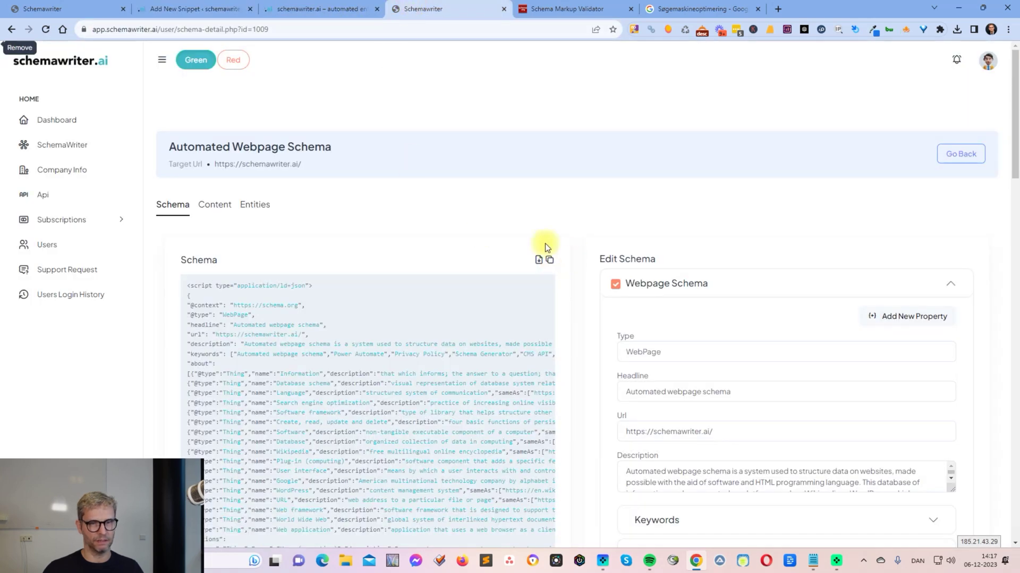
{"action": "left_click", "coordinate": [215, 12]}
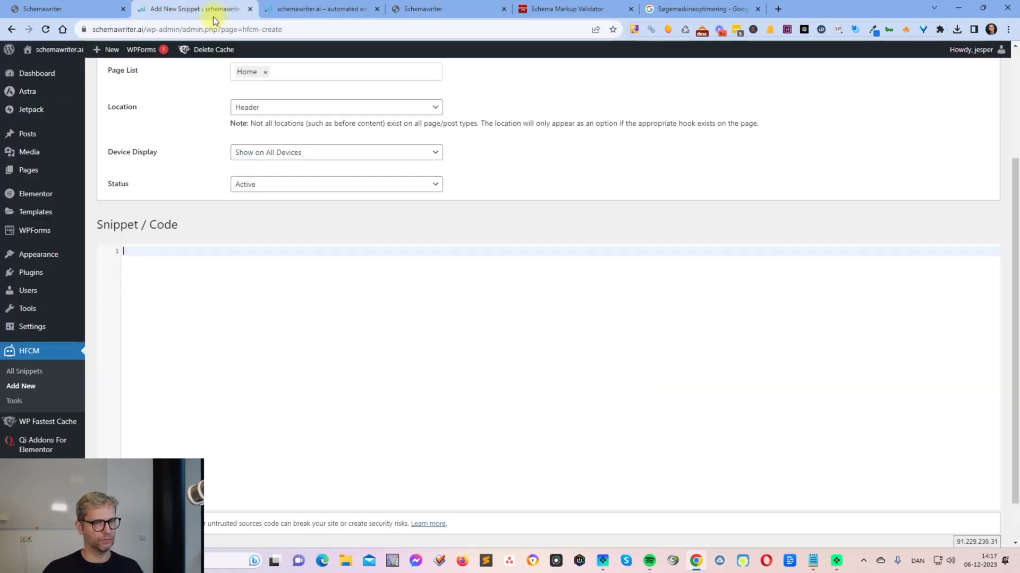
{"action": "key", "text": "ctrl+v"}
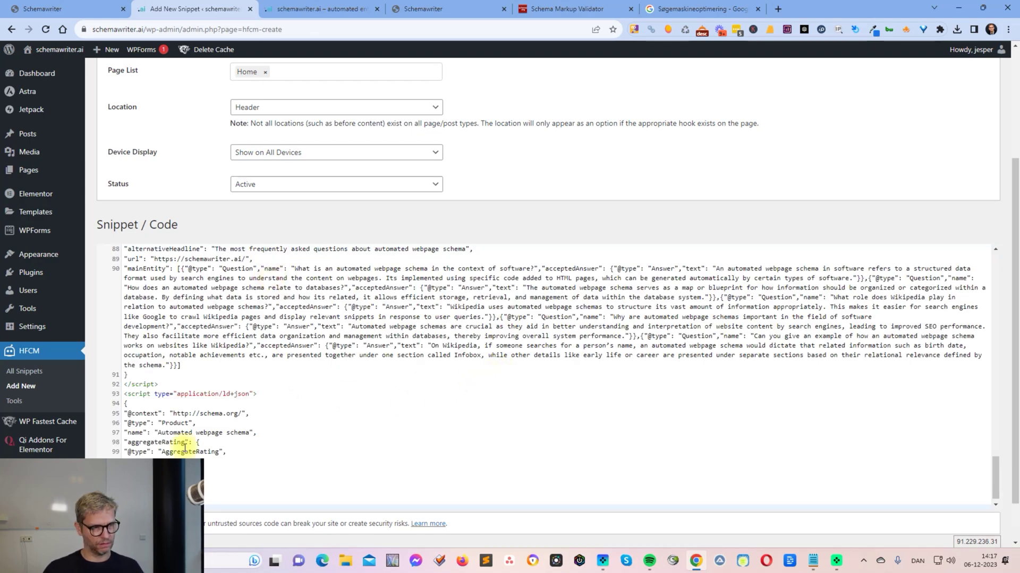
{"action": "scroll", "coordinate": [308, 448], "scroll_direction": "up", "scroll_amount": 20}
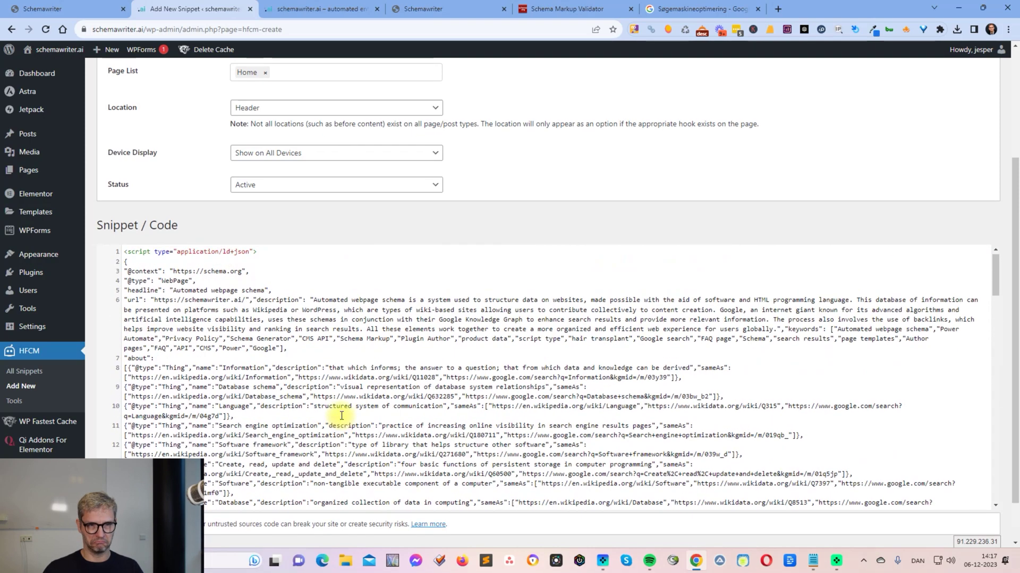
{"action": "scroll", "coordinate": [346, 405], "scroll_direction": "down", "scroll_amount": 10}
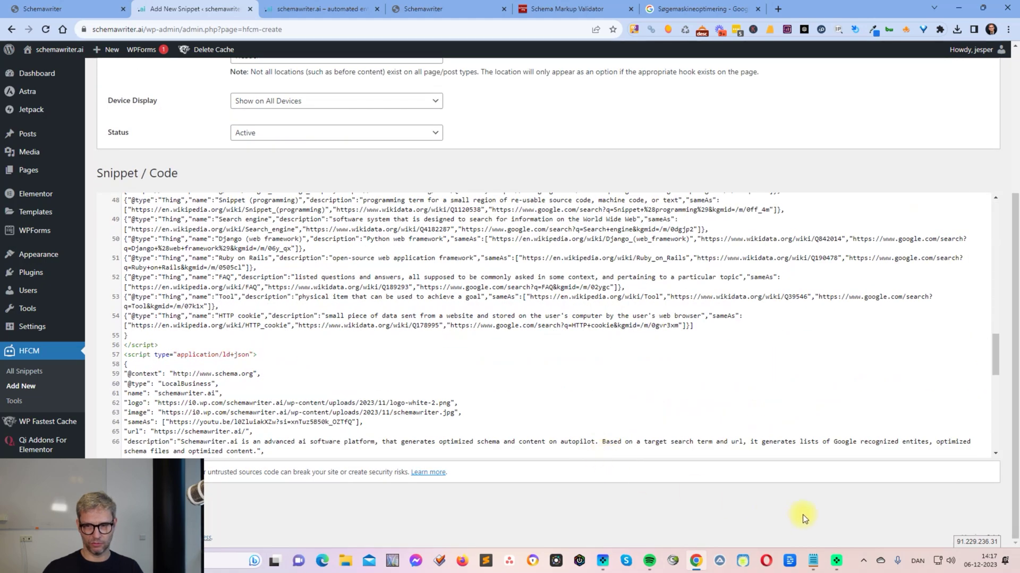
Check the settings and code of the "homepage webpage schema" snippet and save it, resizing the browser window to reach the save control
{"action": "scroll", "coordinate": [433, 475], "scroll_direction": "up", "scroll_amount": 15}
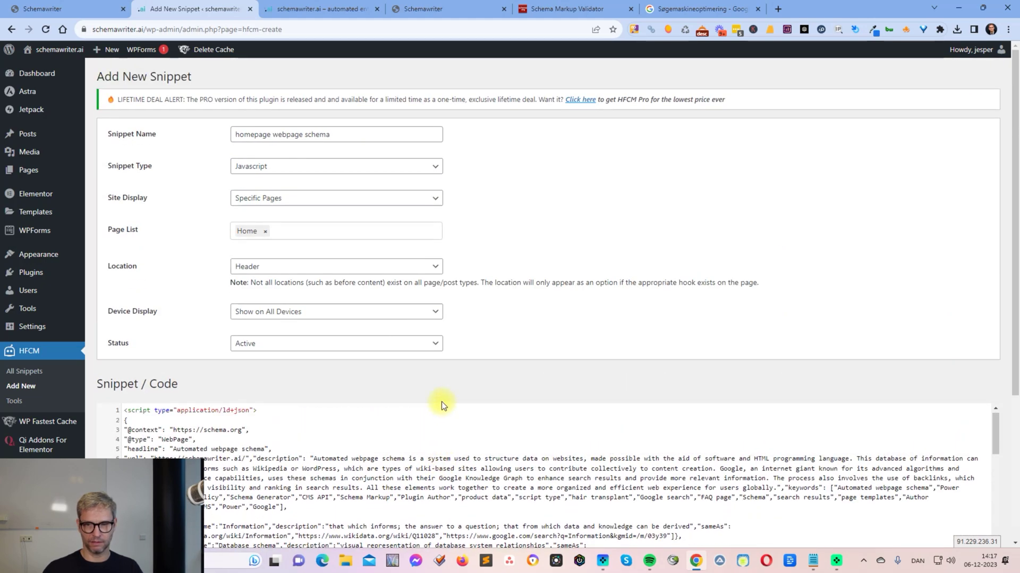
{"action": "scroll", "coordinate": [261, 461], "scroll_direction": "down", "scroll_amount": 5}
{"action": "scroll", "coordinate": [261, 461], "scroll_direction": "up", "scroll_amount": 5}
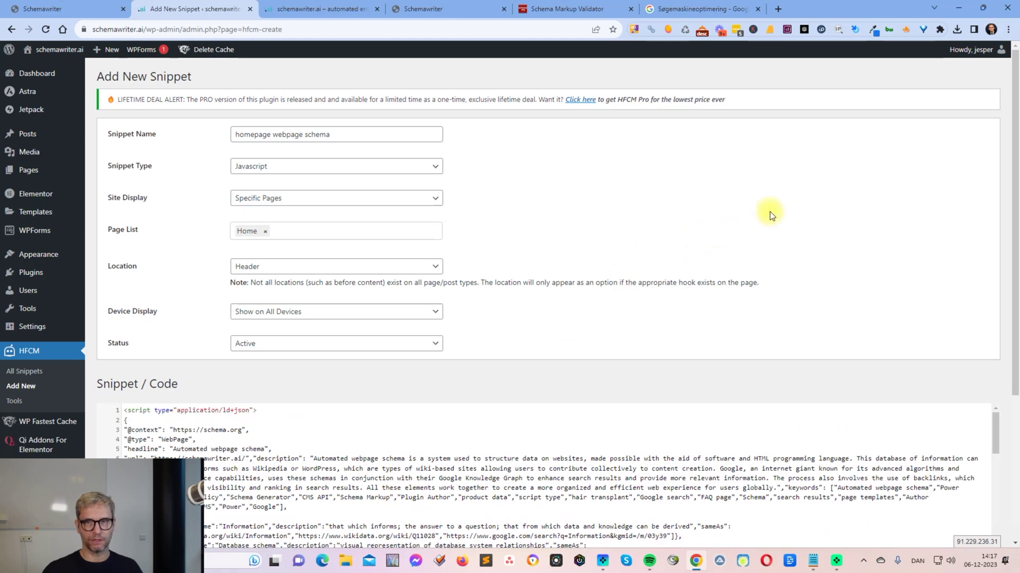
{"action": "mouse_move", "coordinate": [880, 13]}
{"action": "left_mouse_down"}
{"action": "mouse_move", "coordinate": [859, 24]}
{"action": "mouse_move", "coordinate": [876, 0]}
{"action": "left_mouse_up"}
{"action": "scroll", "coordinate": [903, 239], "scroll_direction": "down", "scroll_amount": 20}
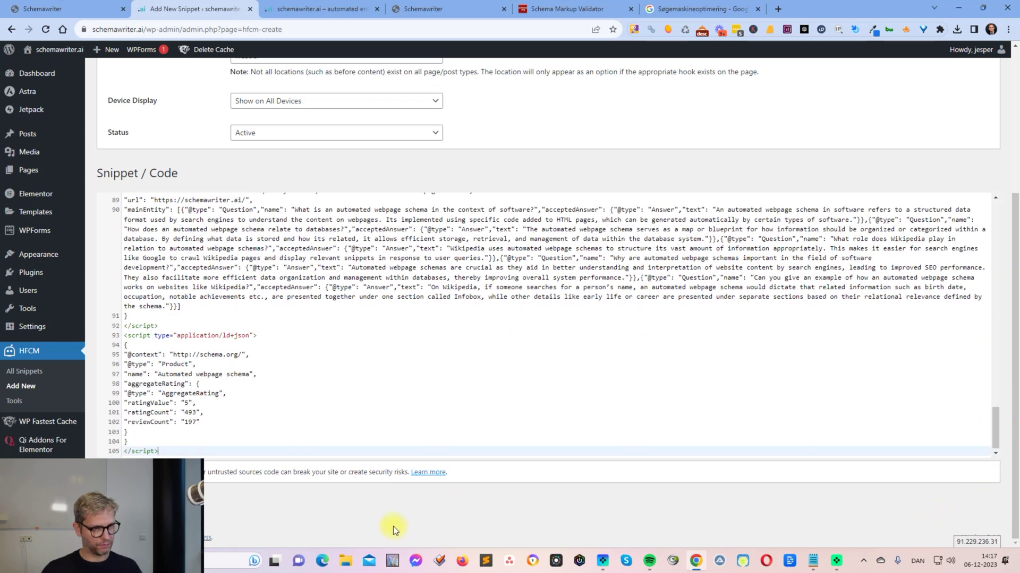
{"action": "left_click_drag", "start_coordinate": [838, 18], "coordinate": [1017, 2]}
{"action": "left_click", "coordinate": [709, 202]}
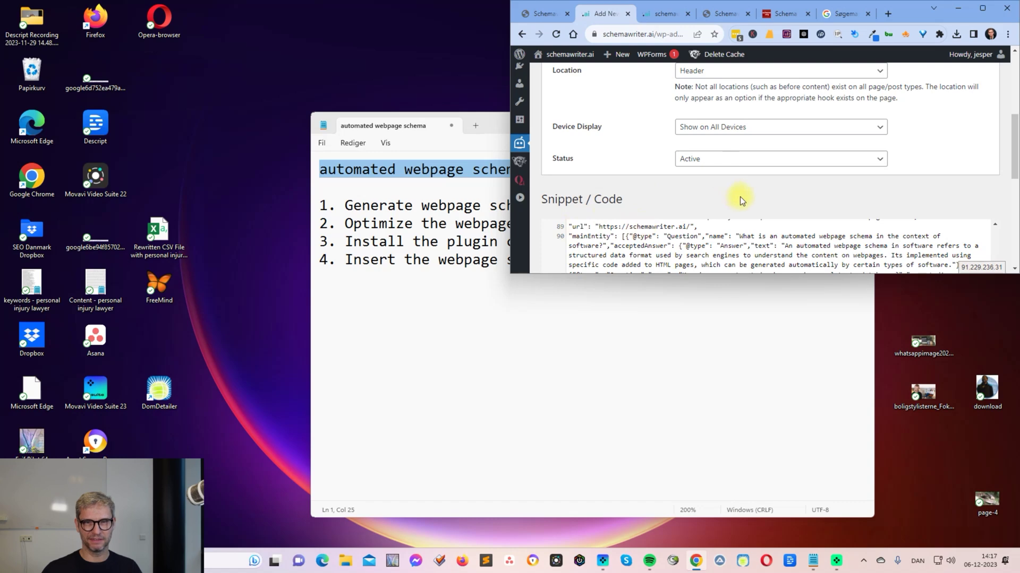
{"action": "scroll", "coordinate": [738, 197], "scroll_direction": "down", "scroll_amount": 5}
{"action": "left_click", "coordinate": [556, 230]}
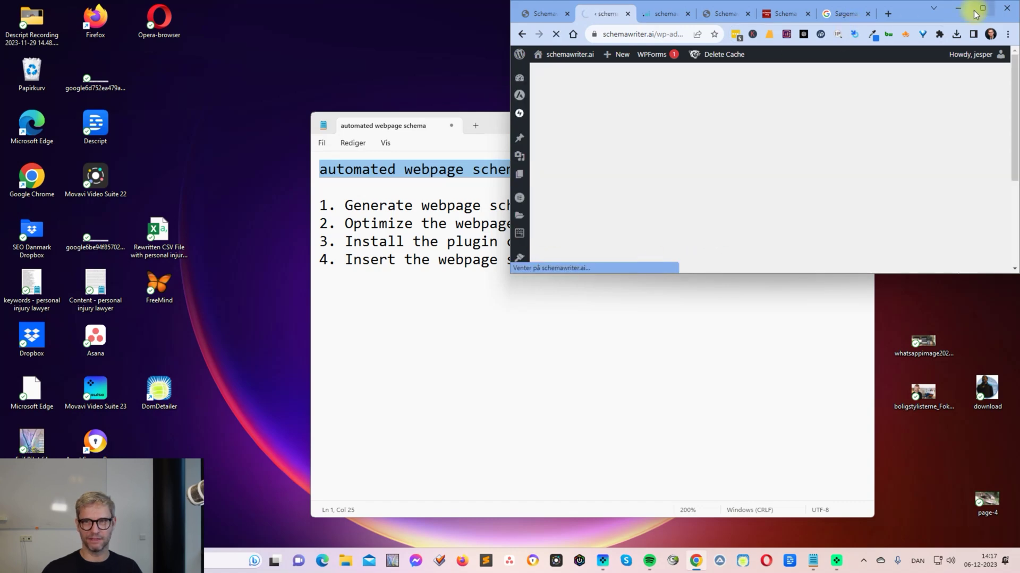
{"action": "left_click", "coordinate": [980, 9]}
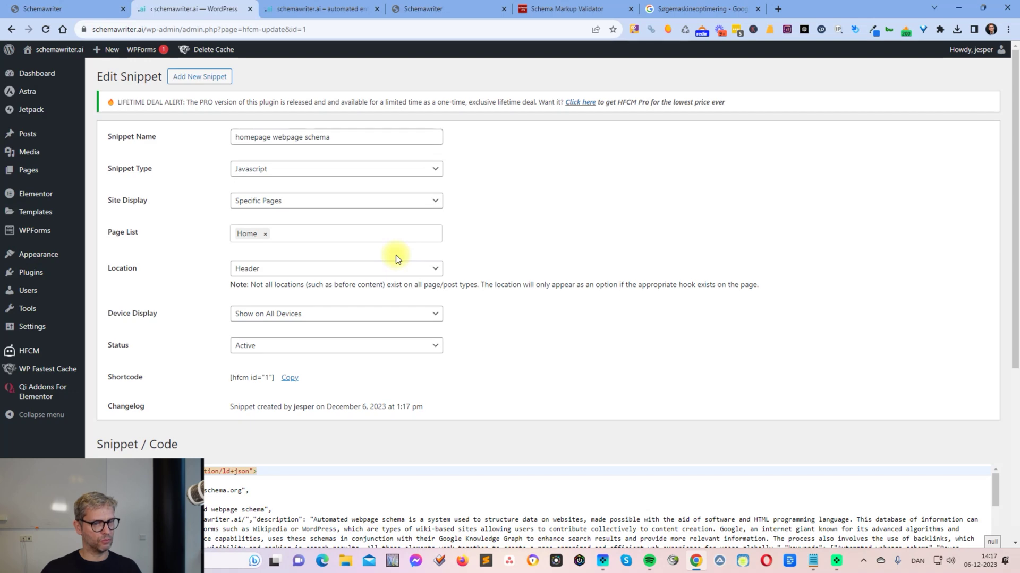
Look over the saved snippet and copy the address of the schemawriter.ai homepage
{"action": "scroll", "coordinate": [396, 259], "scroll_direction": "down", "scroll_amount": 2}
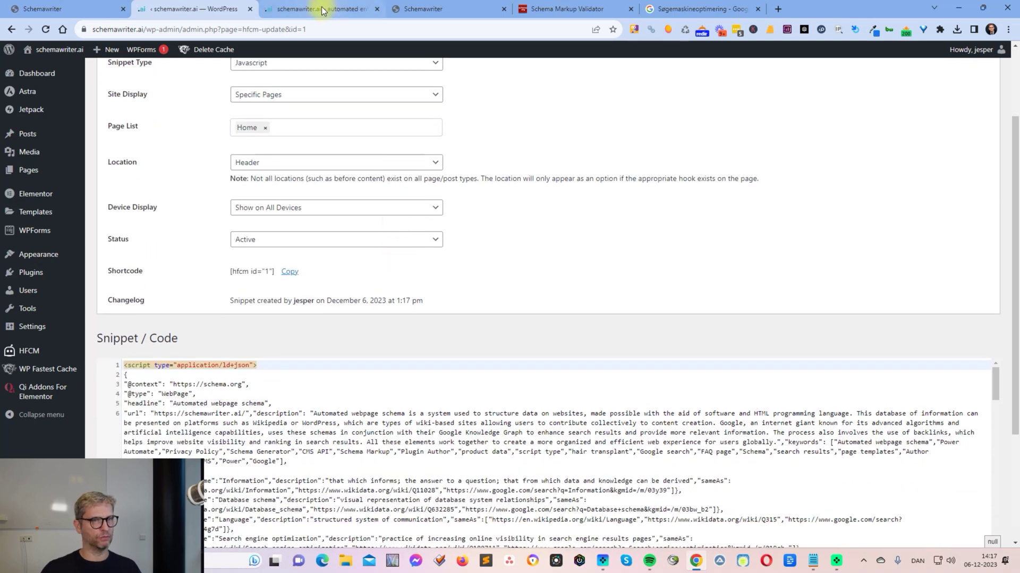
{"action": "left_click", "coordinate": [322, 9]}
{"action": "left_click", "coordinate": [205, 30]}
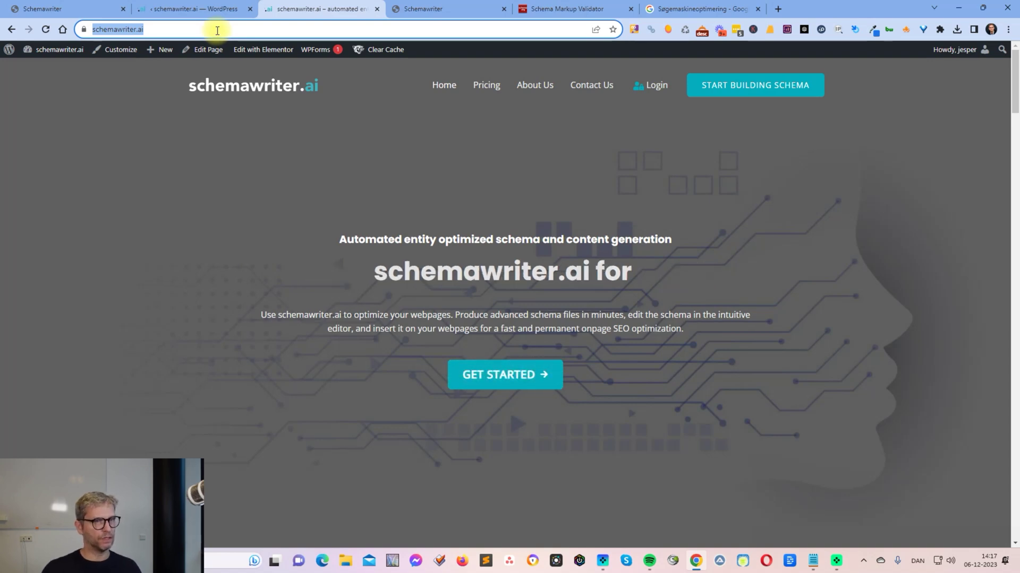
{"action": "left_click", "coordinate": [192, 12]}
{"action": "scroll", "coordinate": [200, 174], "scroll_direction": "up", "scroll_amount": 3}
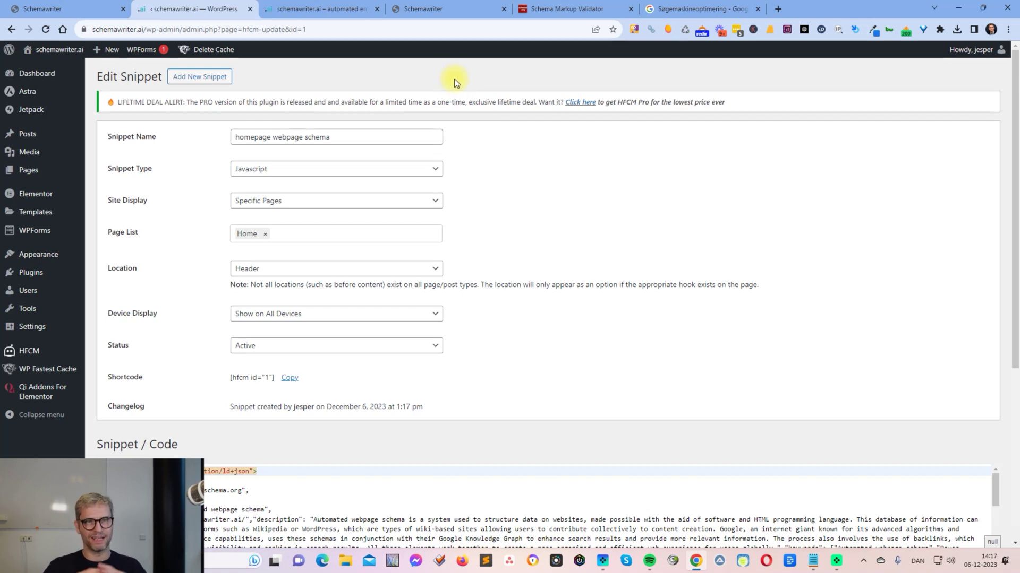
{"action": "left_click", "coordinate": [308, 10]}
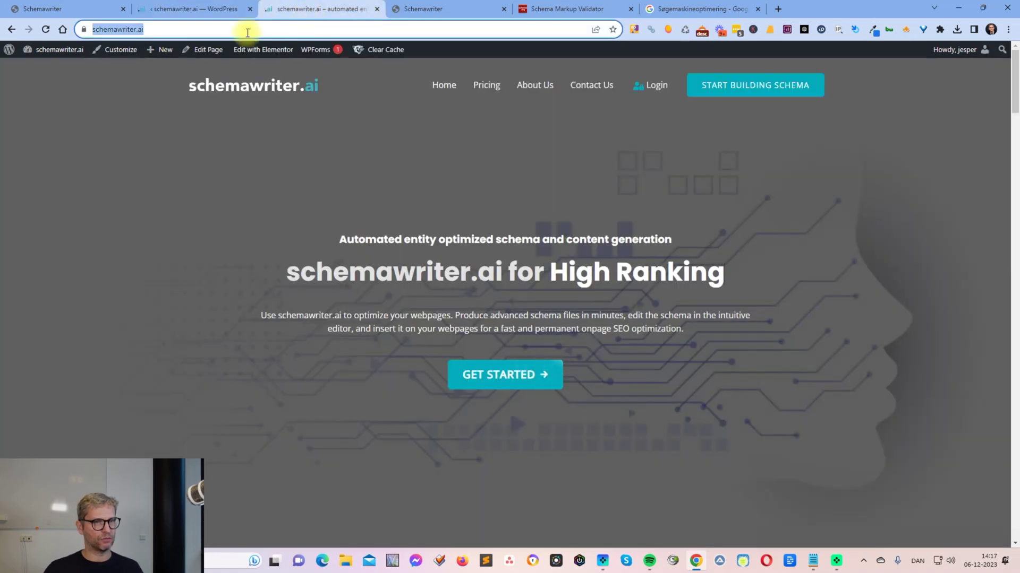
{"action": "left_click", "coordinate": [247, 33]}
{"action": "key", "text": "ctrl+c"}
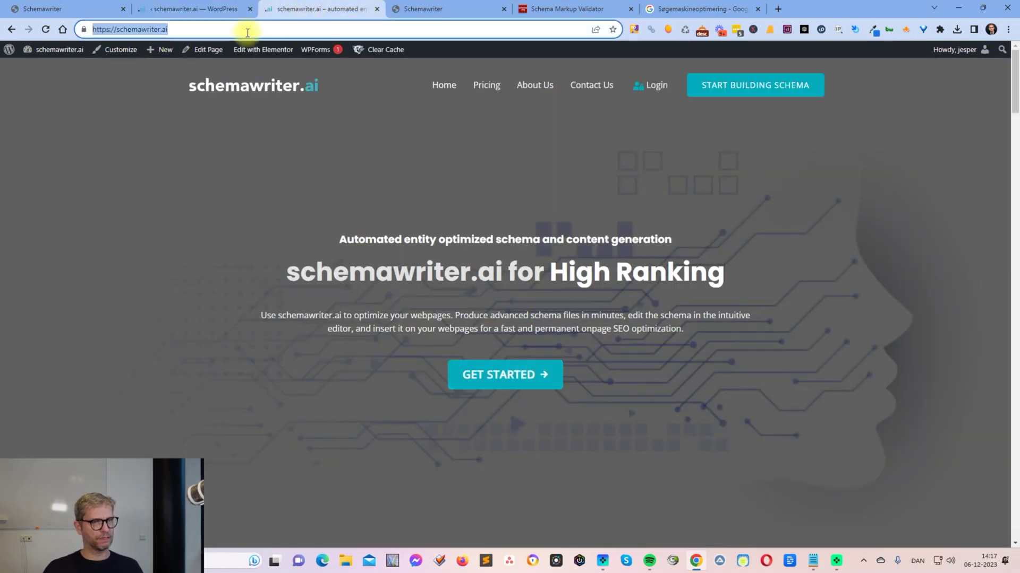
Start a new Schema Markup Validator test that fetches the copied homepage URL, and run it
{"action": "left_click", "coordinate": [590, 9]}
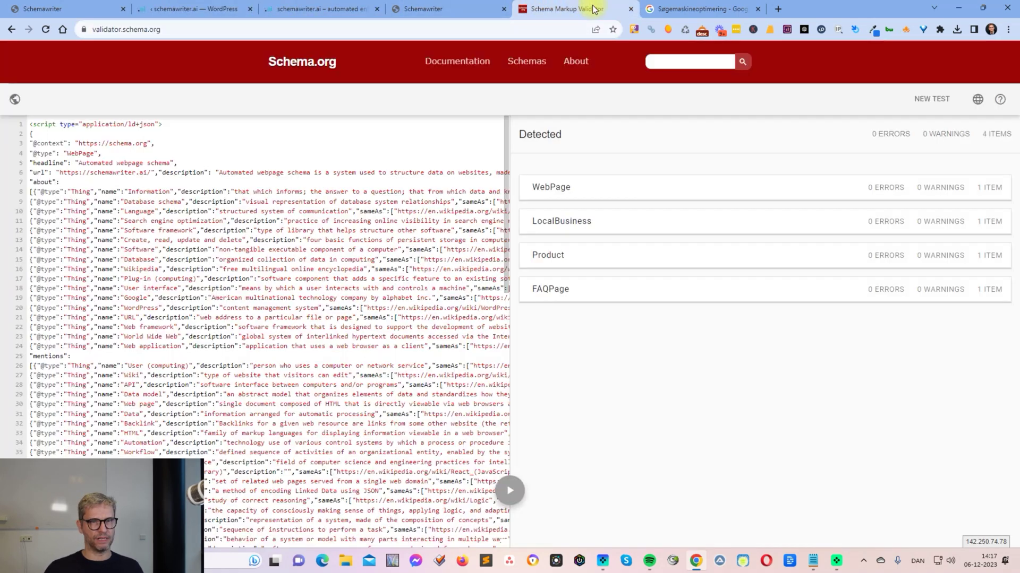
{"action": "left_click", "coordinate": [300, 60]}
{"action": "left_click", "coordinate": [489, 62]}
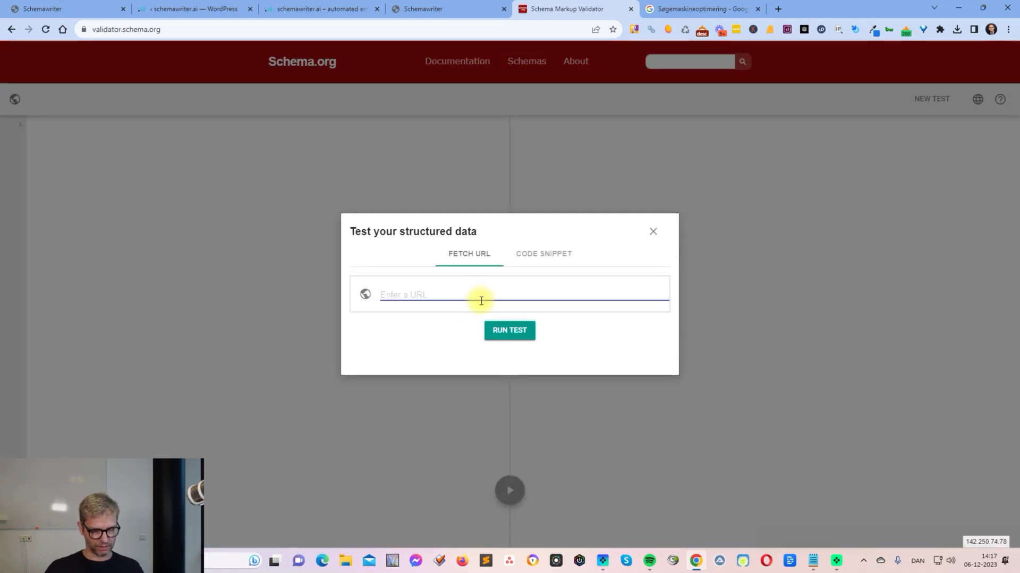
{"action": "key", "text": "ctrl+v"}
{"action": "left_click", "coordinate": [520, 330]}
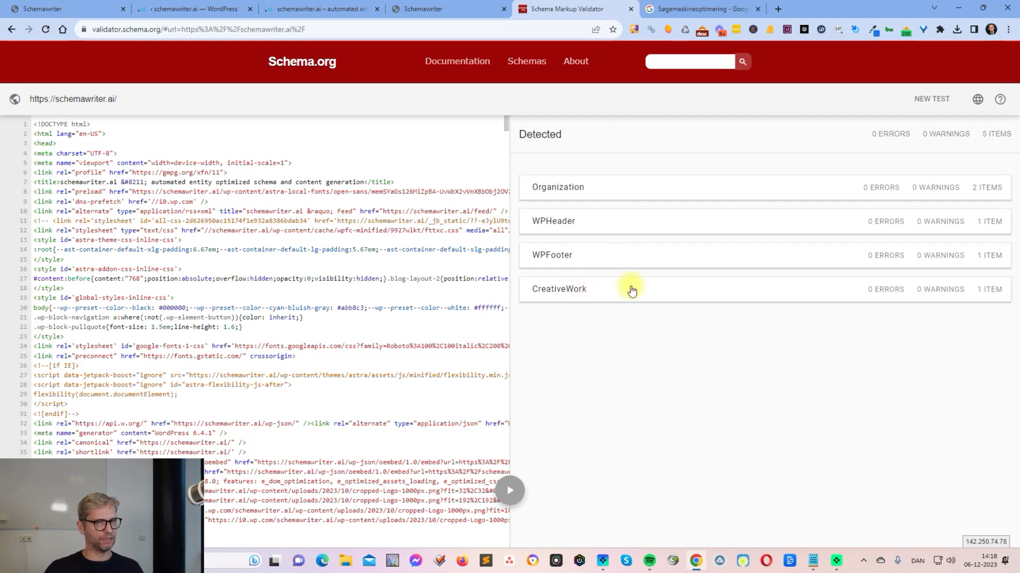
Go back to the snippet's WordPress admin page, clear the site's cache, and reload the schemawriter.ai homepage
{"action": "left_click", "coordinate": [318, 9]}
{"action": "left_click", "coordinate": [212, 10]}
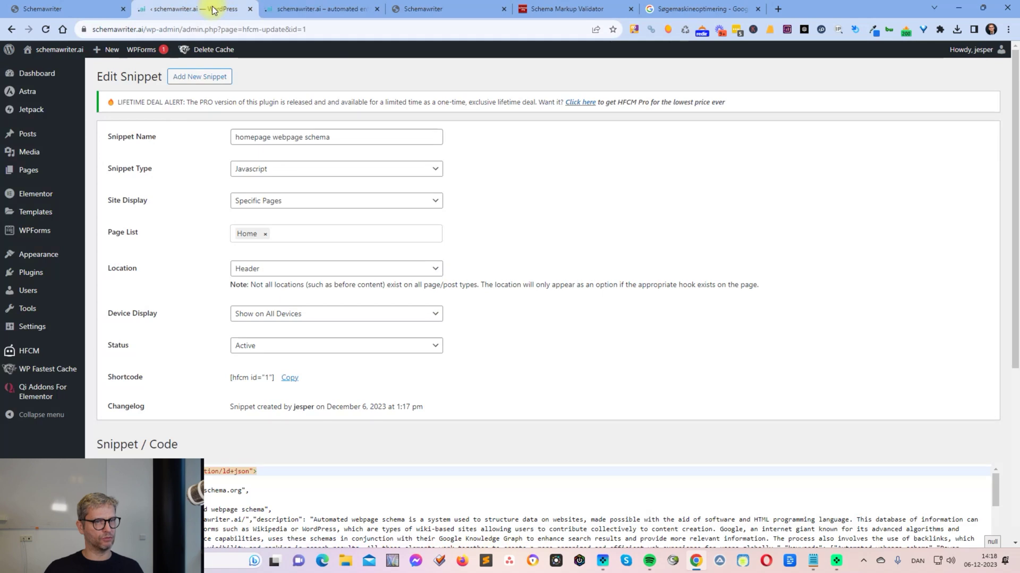
{"action": "mouse_move", "coordinate": [208, 51]}
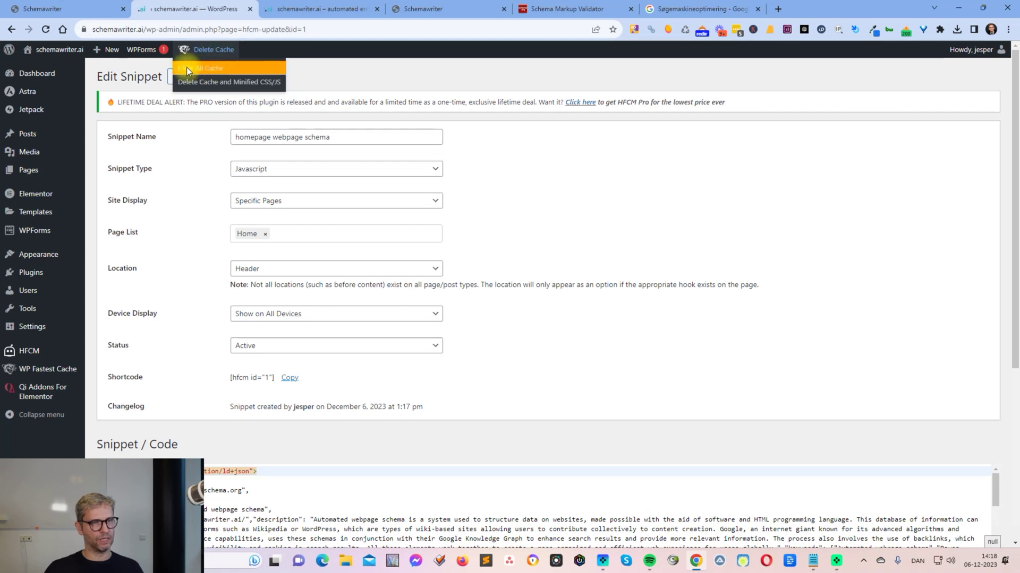
{"action": "left_click", "coordinate": [201, 68]}
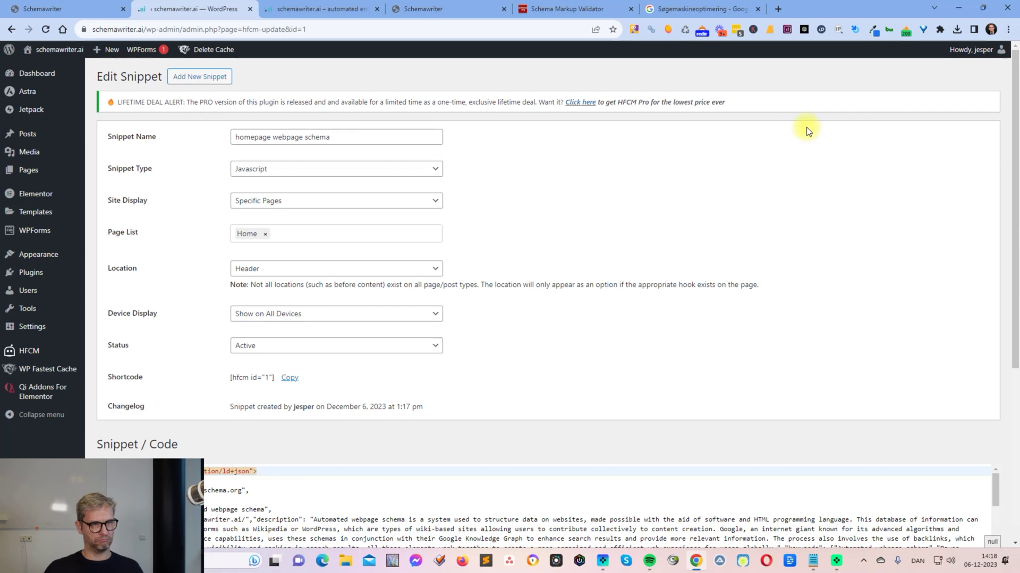
{"action": "left_click", "coordinate": [327, 10]}
{"action": "key", "text": "F5"}
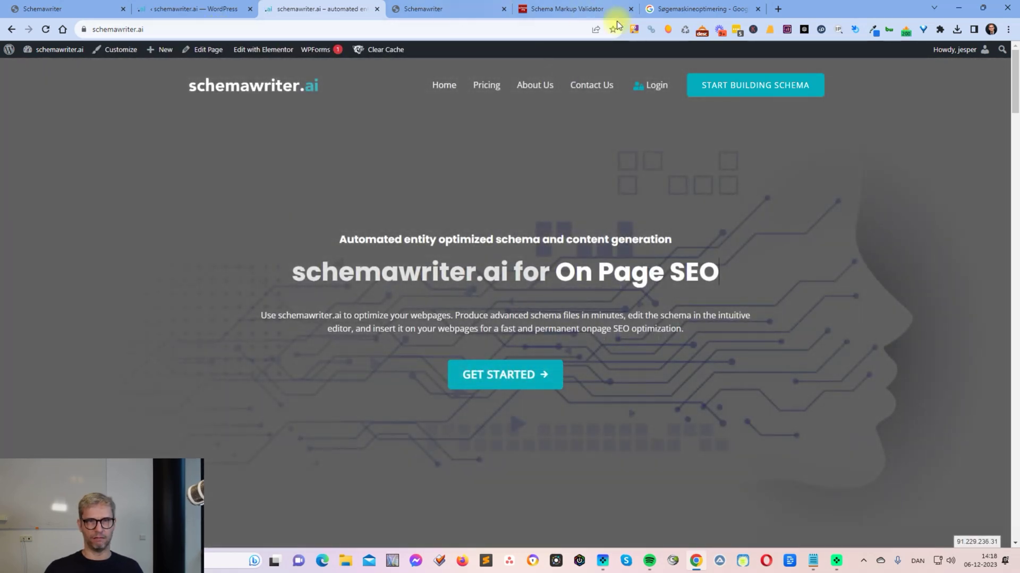
{"action": "left_click", "coordinate": [591, 14]}
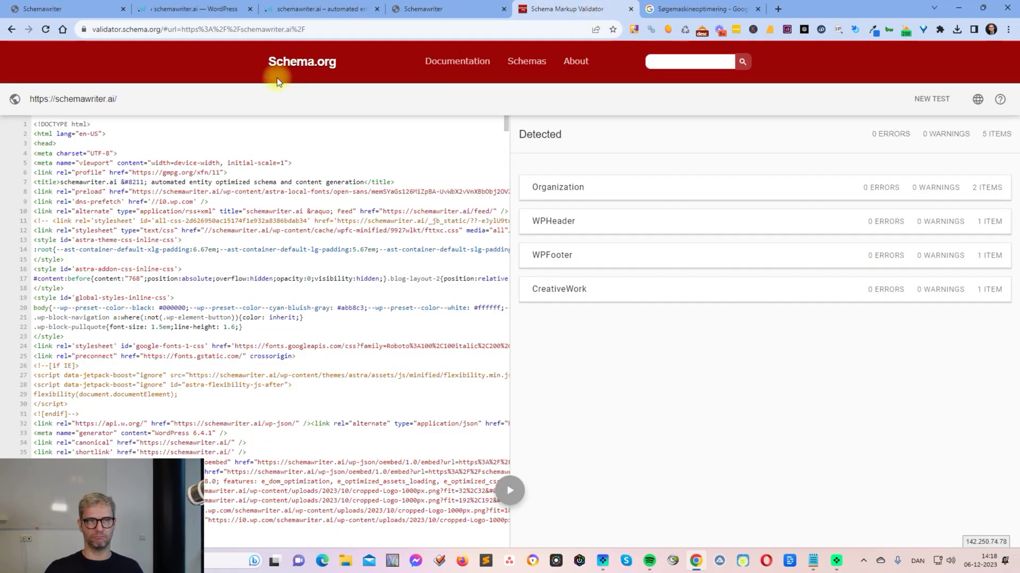
{"action": "left_click", "coordinate": [313, 60]}
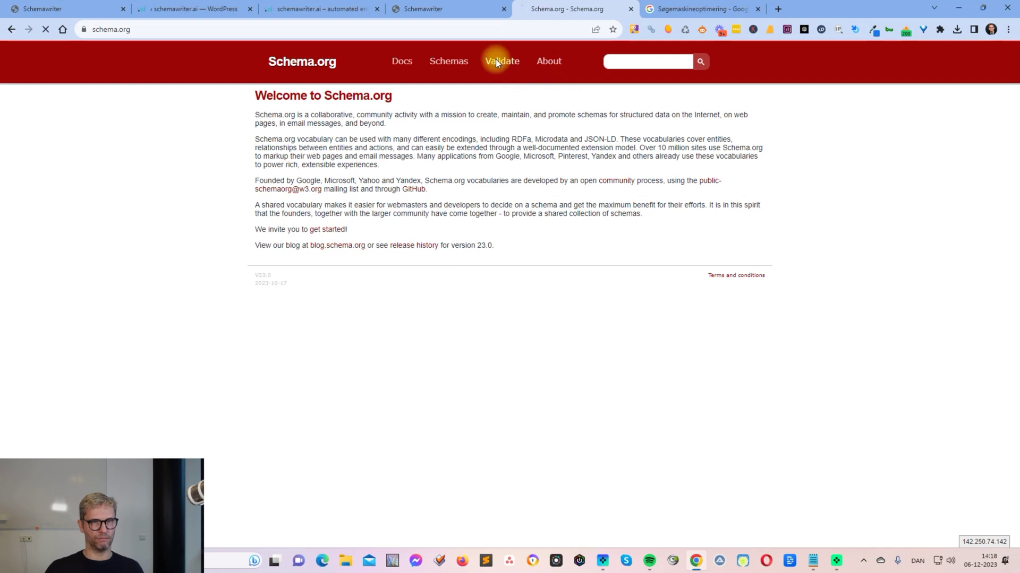
{"action": "left_click", "coordinate": [496, 62]}
{"action": "type", "text": "https://schemawriter.ai/"}
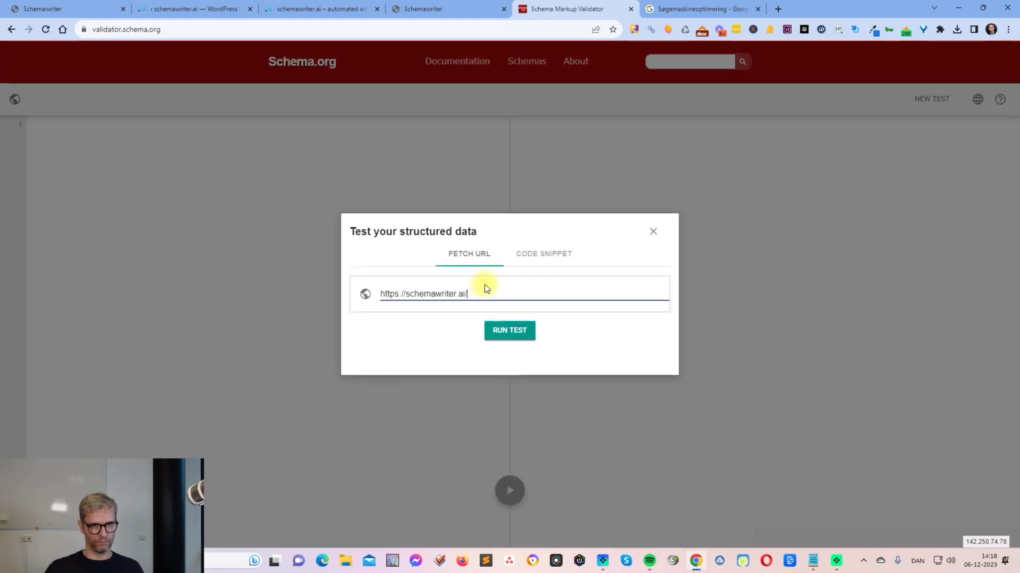
{"action": "left_click", "coordinate": [519, 332]}
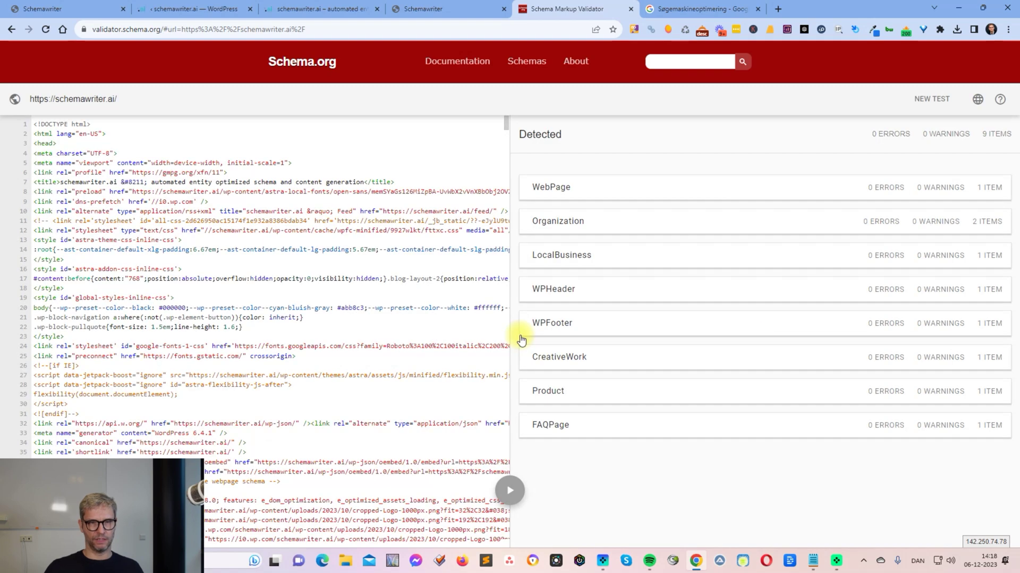
Examine the detected WebPage, Organization, LocalBusiness, FAQPage and Product items in the validation results
{"action": "left_click", "coordinate": [594, 190]}
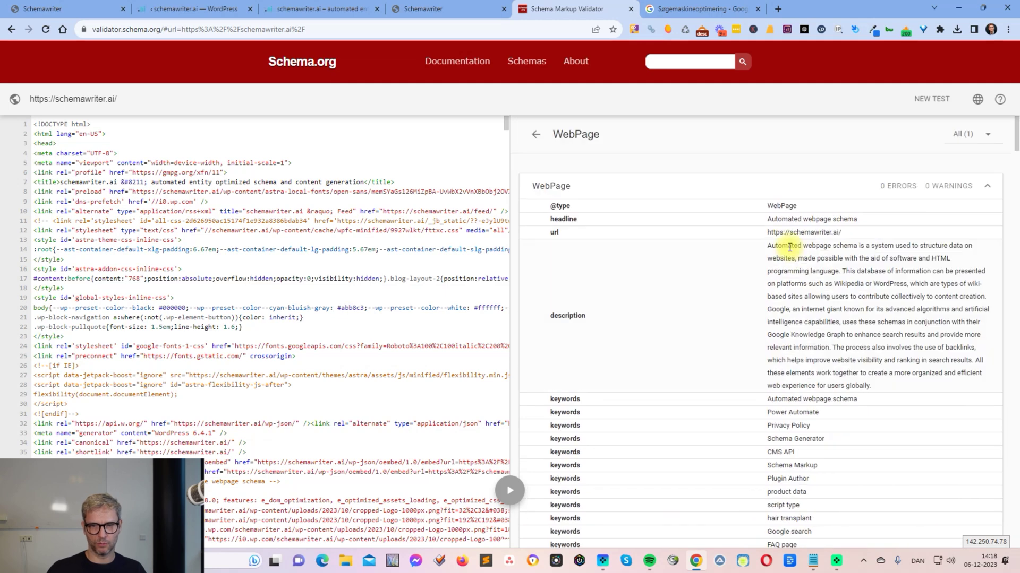
{"action": "left_click", "coordinate": [535, 135]}
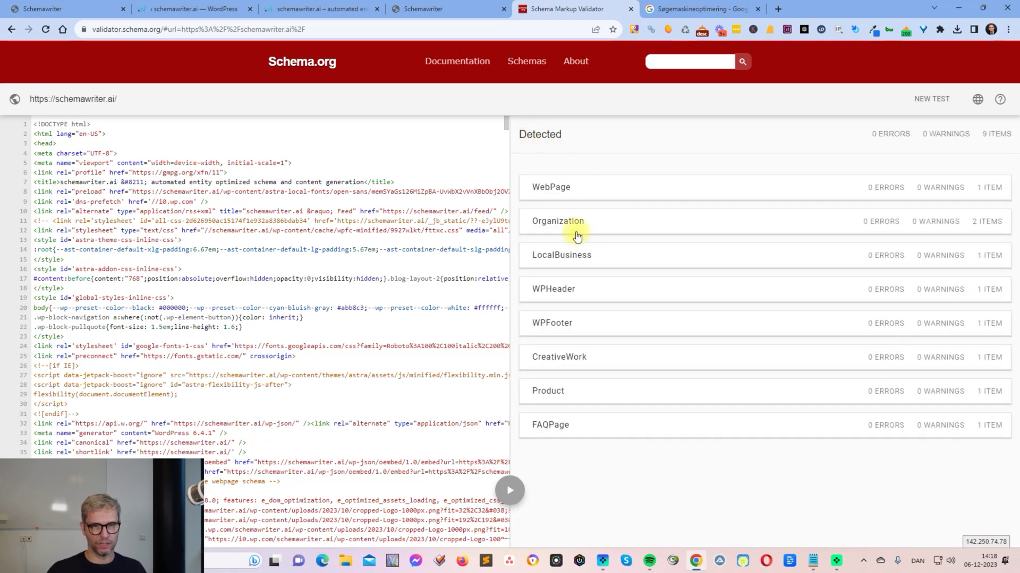
{"action": "left_click", "coordinate": [596, 220]}
{"action": "left_click", "coordinate": [601, 222]}
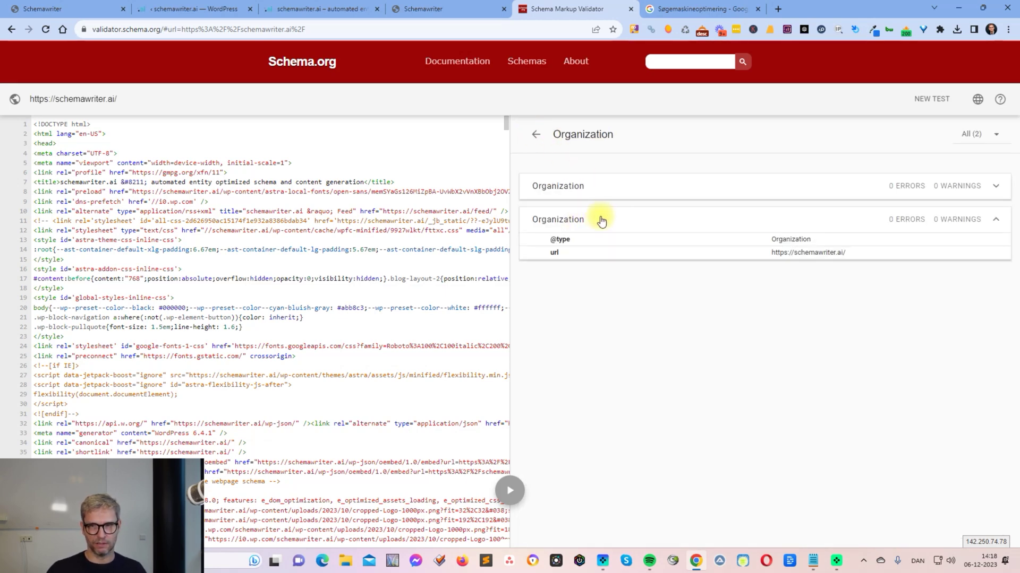
{"action": "left_click", "coordinate": [631, 186]}
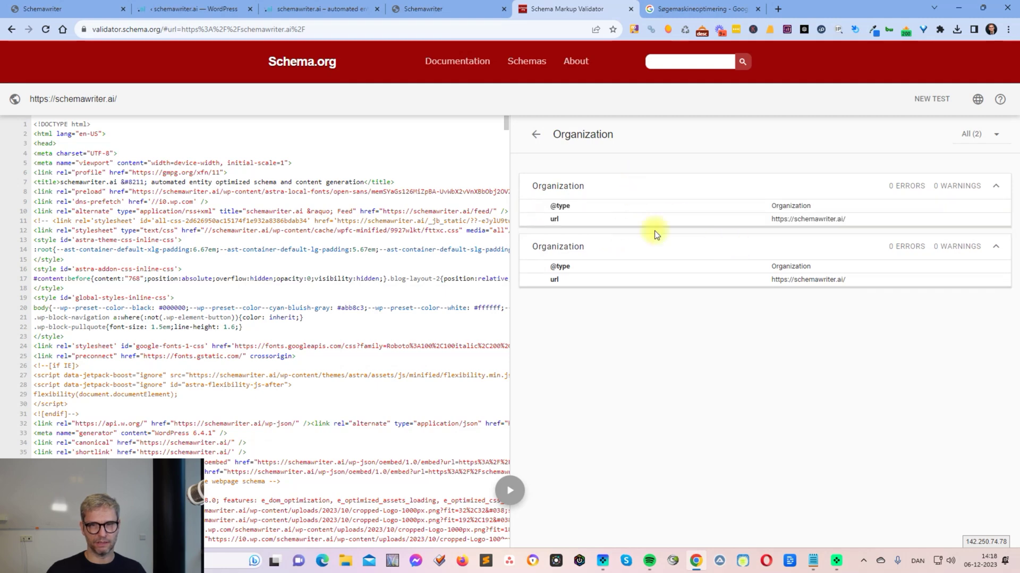
{"action": "left_click", "coordinate": [537, 137]}
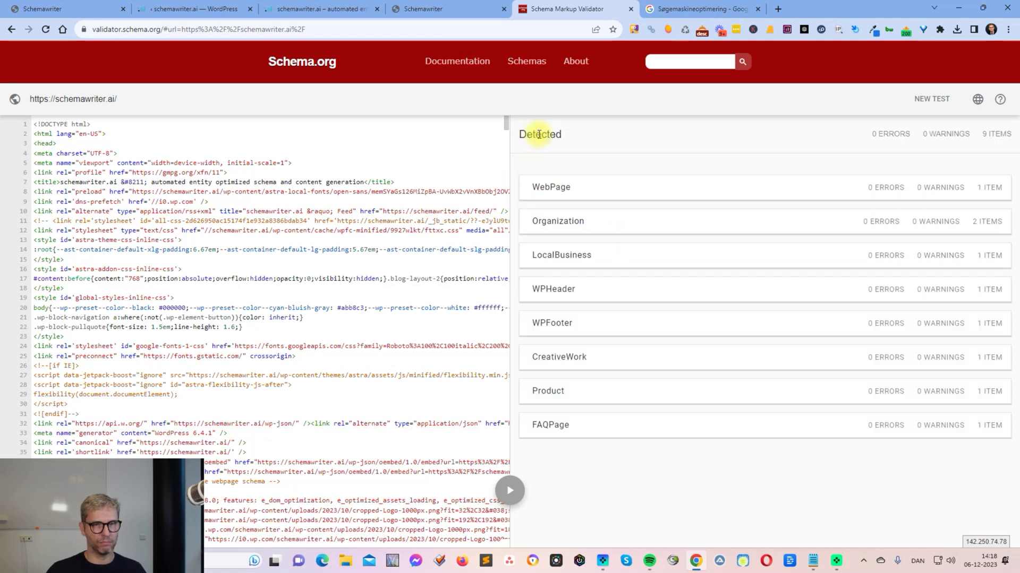
{"action": "left_click", "coordinate": [588, 257]}
{"action": "left_click", "coordinate": [536, 135]}
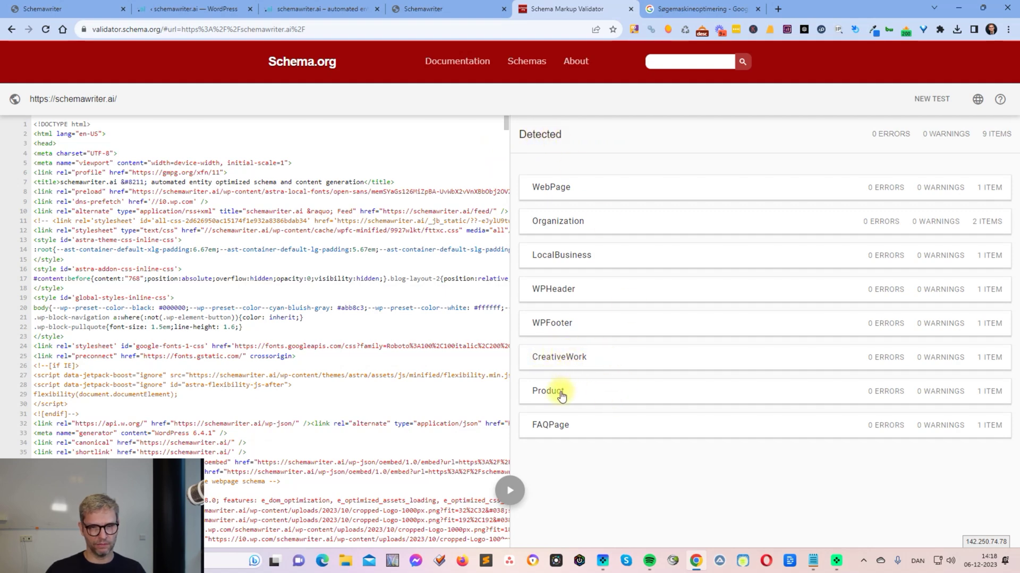
{"action": "left_click", "coordinate": [556, 423]}
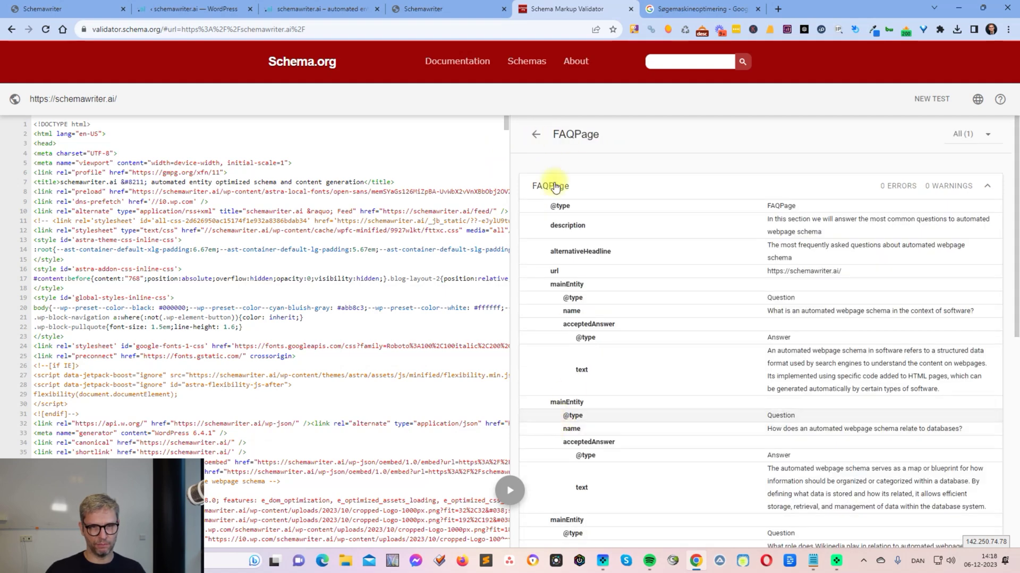
{"action": "left_click", "coordinate": [535, 136]}
{"action": "left_click", "coordinate": [648, 390]}
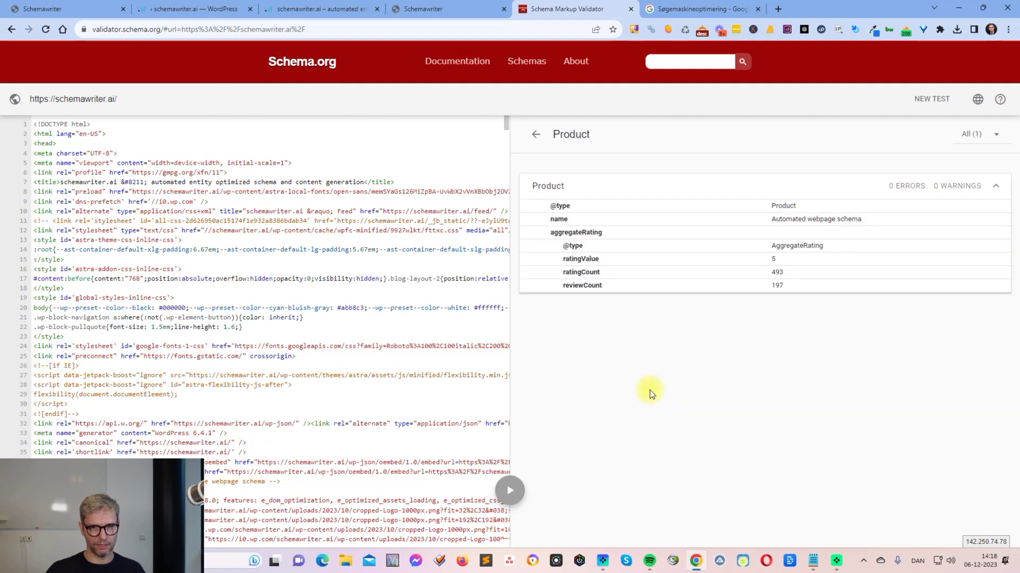
{"action": "left_click", "coordinate": [536, 134]}
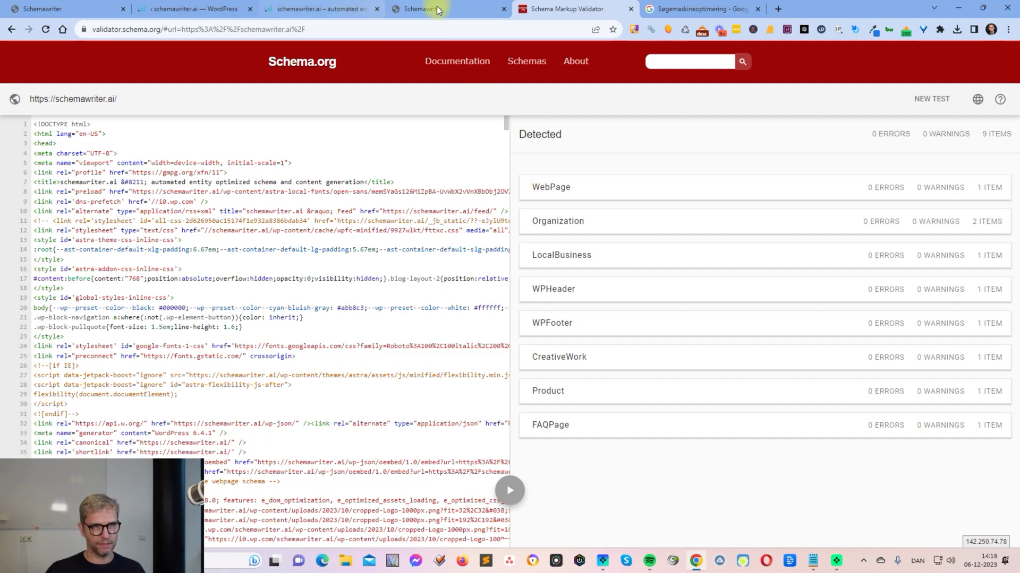
Revisit the saved snippet, rerun the validator test on the homepage, and open the detected Organization items
{"action": "left_click", "coordinate": [212, 10]}
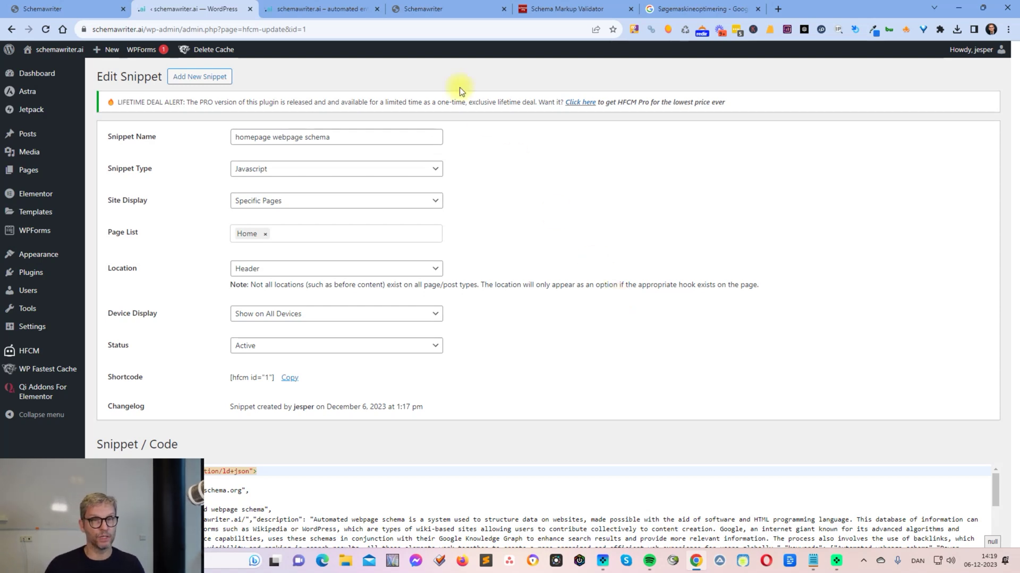
{"action": "left_click", "coordinate": [567, 9]}
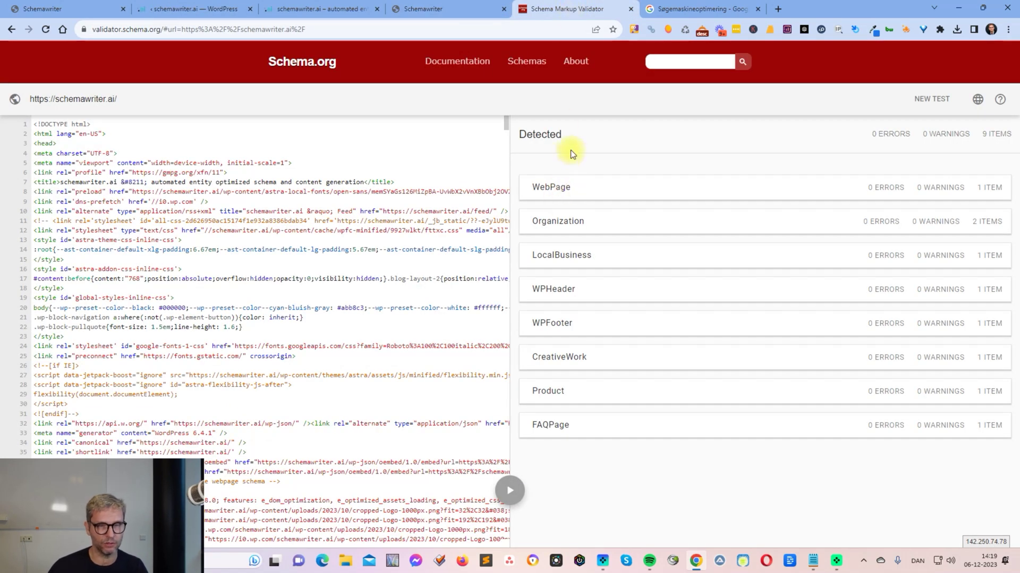
{"action": "left_click", "coordinate": [933, 99]}
{"action": "left_click", "coordinate": [514, 330]}
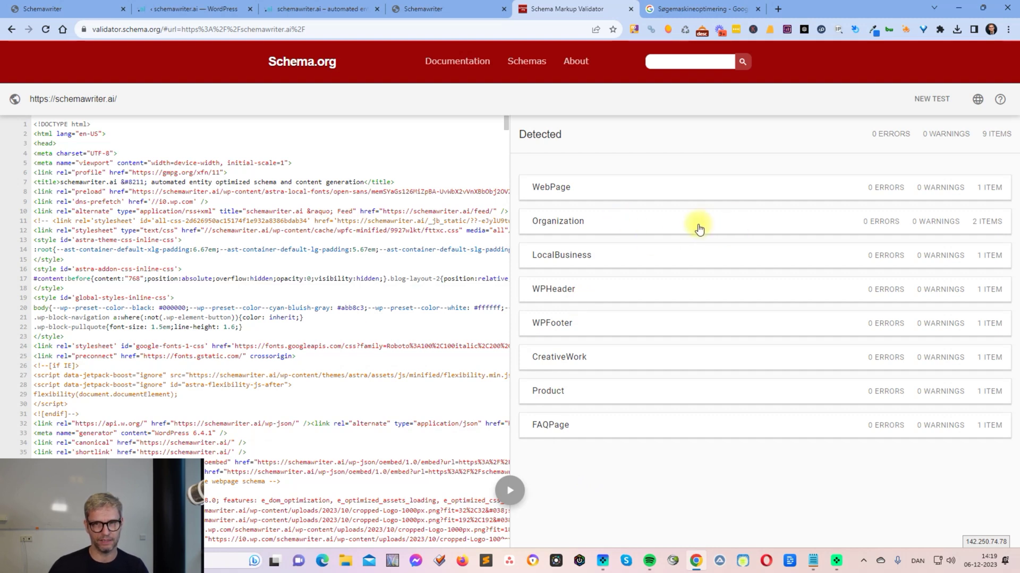
{"action": "left_click", "coordinate": [593, 226]}
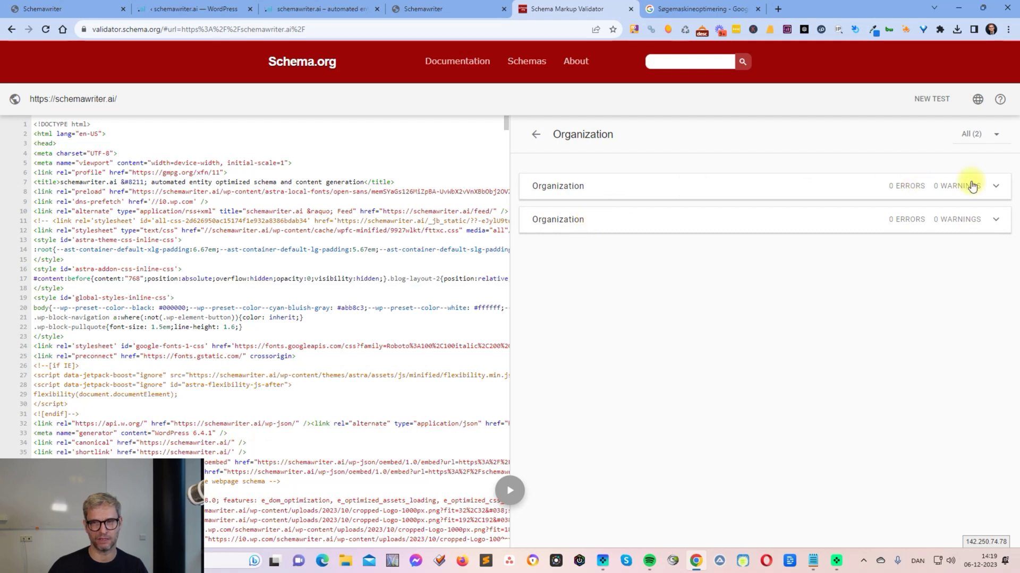
Examine the properties of the two detected Organization items and return to the list of detected items
{"action": "left_click", "coordinate": [997, 188]}
{"action": "left_click", "coordinate": [997, 189]}
{"action": "left_click", "coordinate": [994, 220]}
{"action": "left_click", "coordinate": [995, 220]}
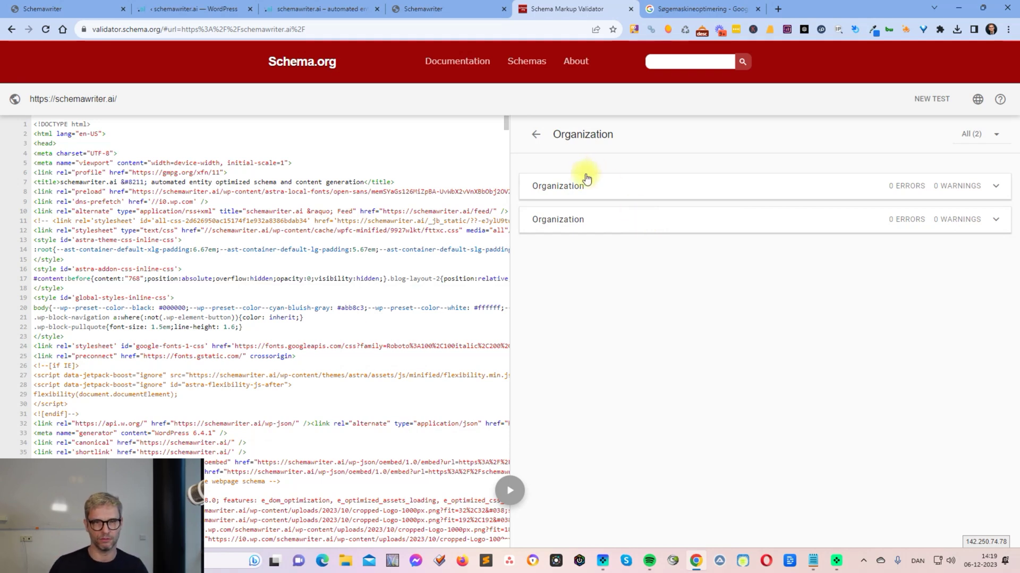
{"action": "left_click", "coordinate": [979, 219]}
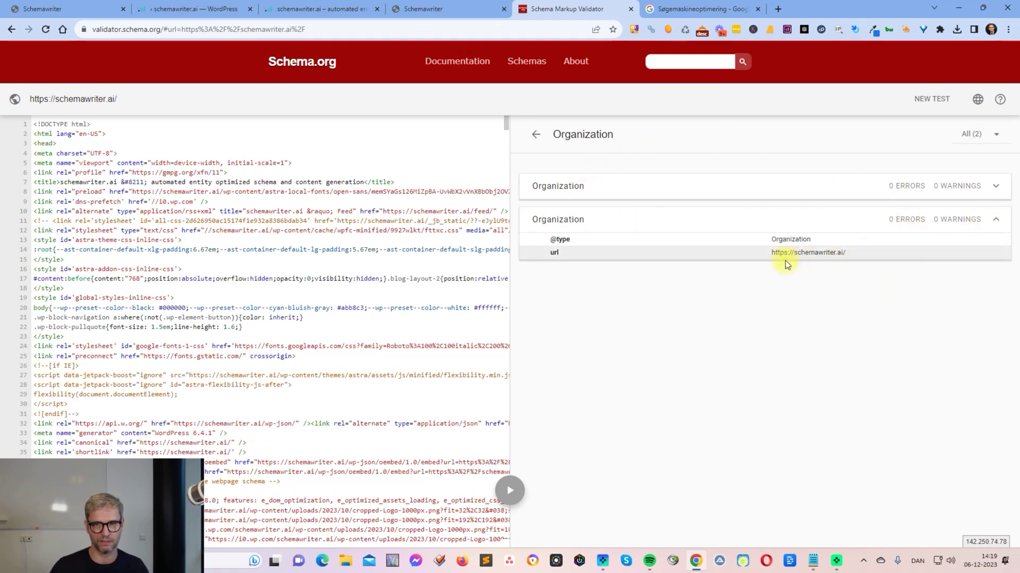
{"action": "left_click", "coordinate": [763, 255]}
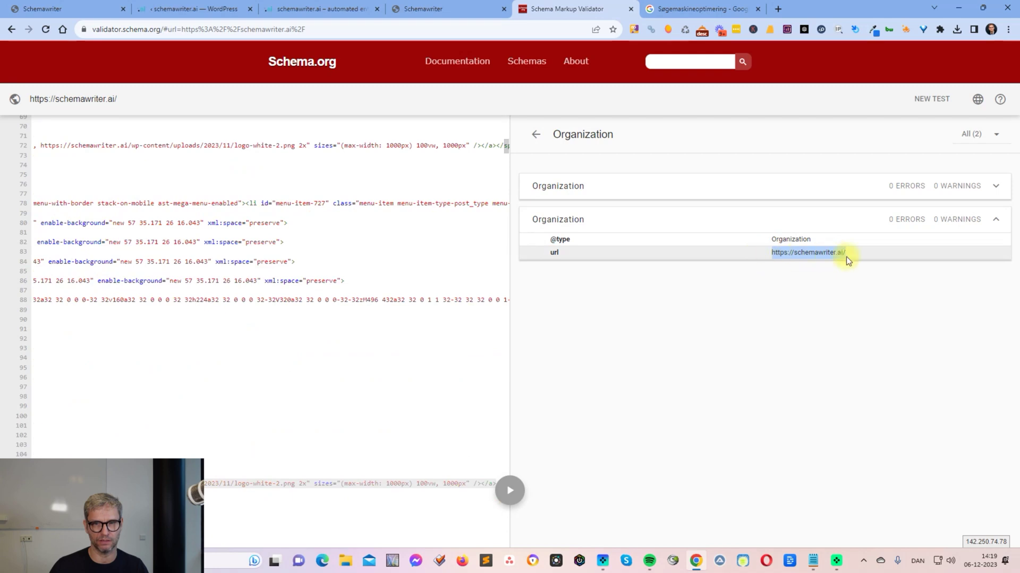
{"action": "left_click", "coordinate": [538, 137]}
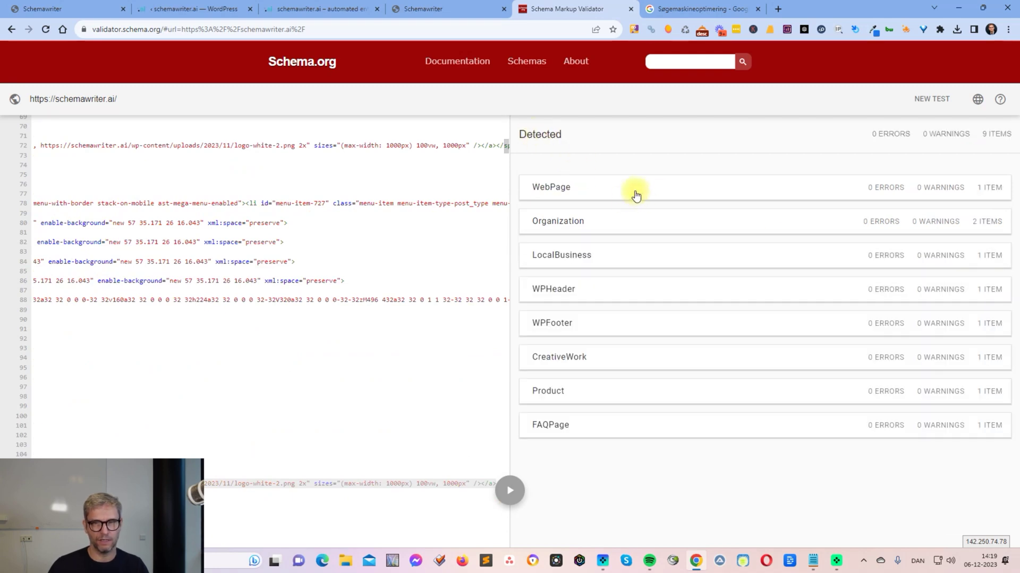
Examine the detected WebPage and FAQPage items in the validation results
{"action": "left_click", "coordinate": [618, 191]}
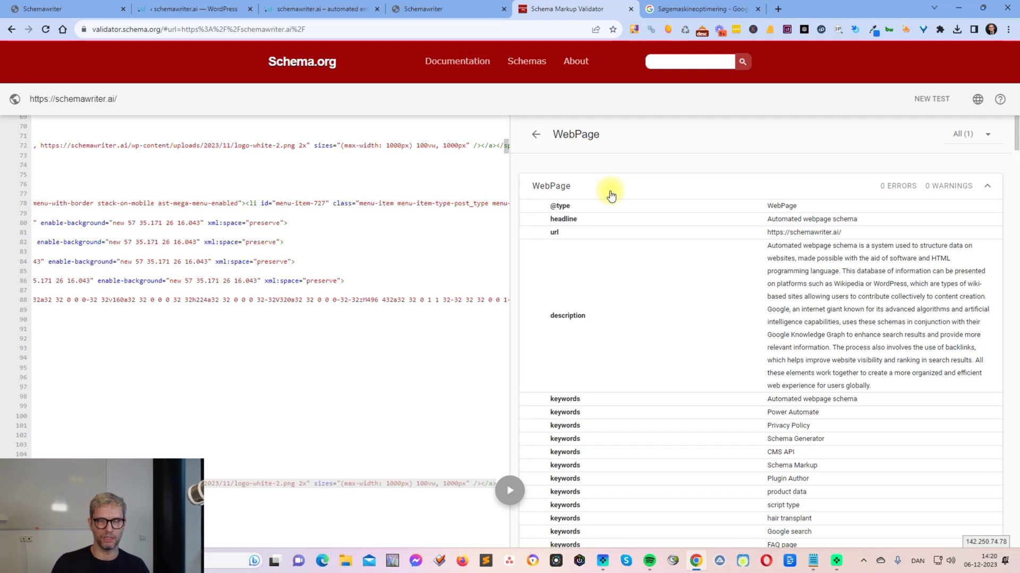
{"action": "left_click", "coordinate": [535, 135]}
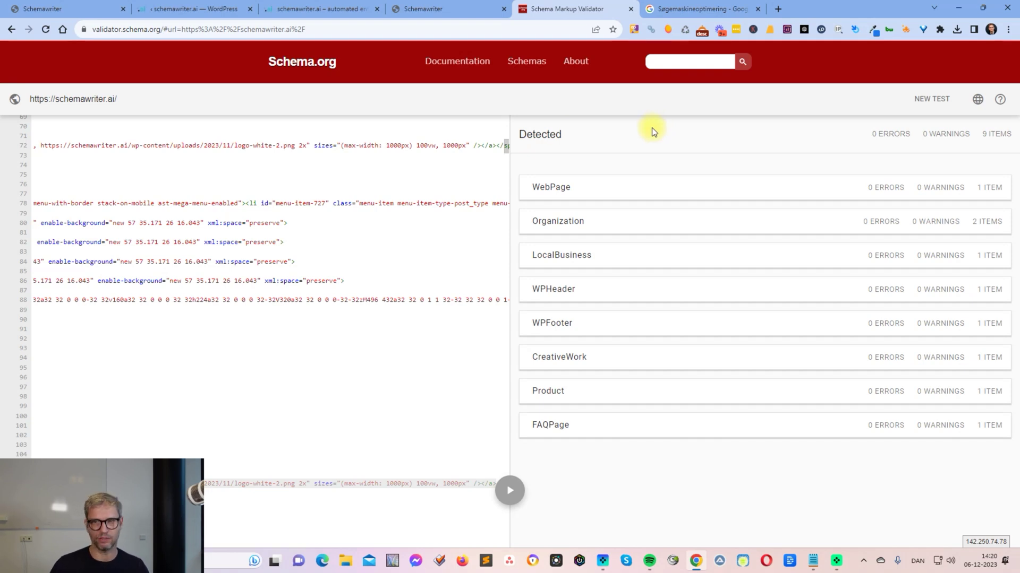
{"action": "left_click", "coordinate": [576, 193]}
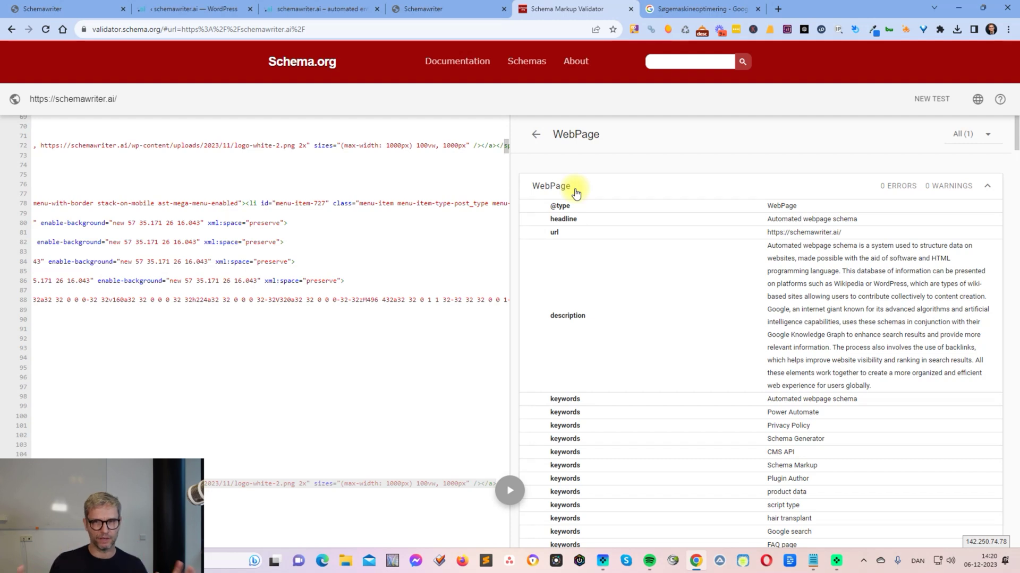
{"action": "left_click", "coordinate": [536, 136]}
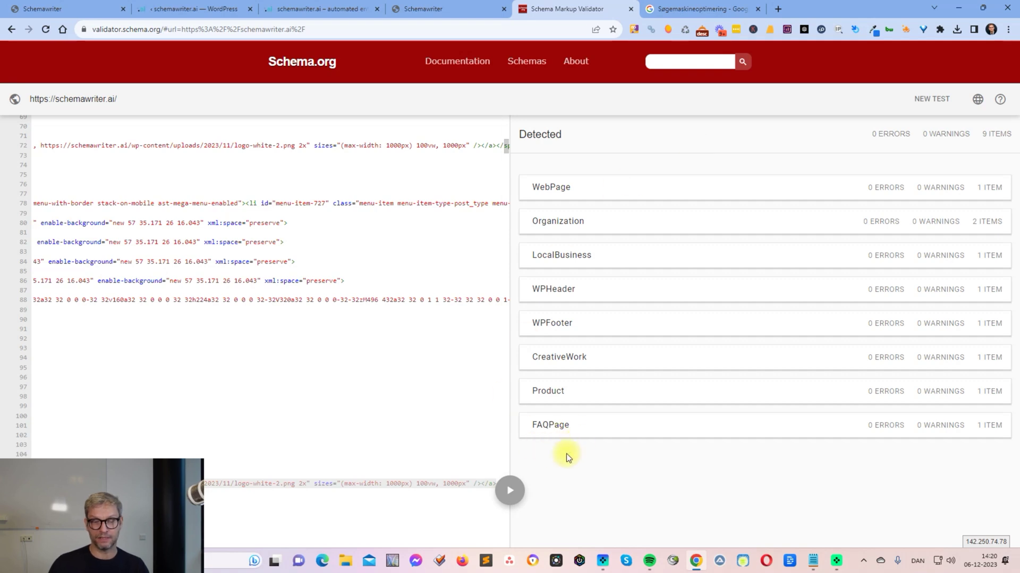
{"action": "left_click", "coordinate": [557, 425]}
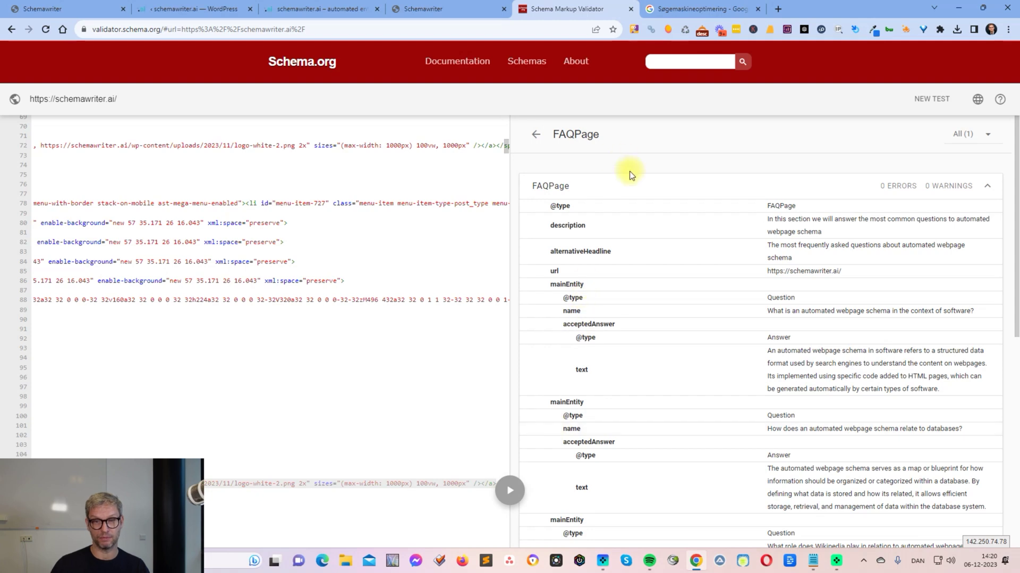
{"action": "left_click", "coordinate": [535, 134]}
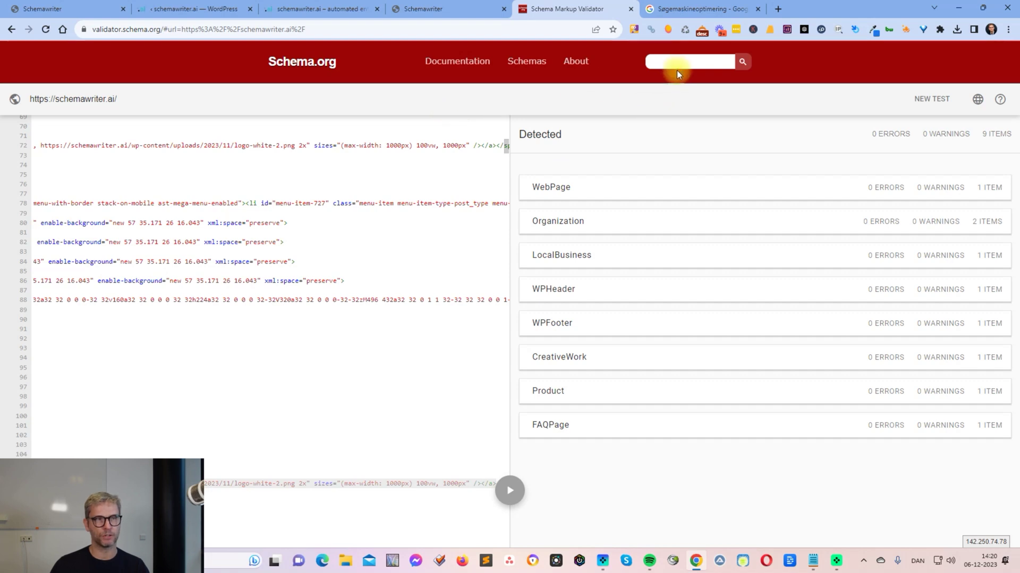
Switch to the WordPress admin and open the Home page for editing with Elementor
{"action": "left_click", "coordinate": [165, 11]}
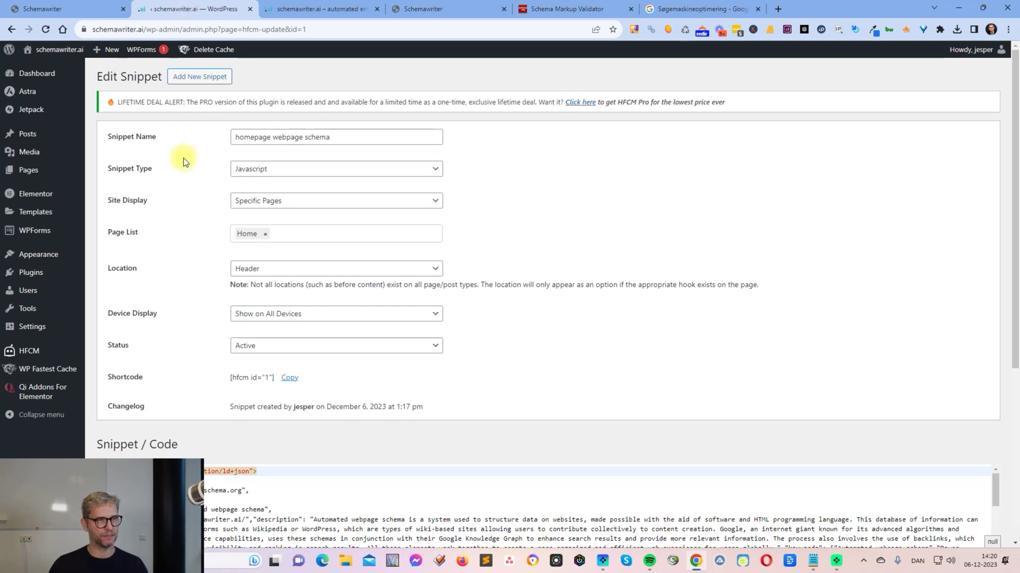
{"action": "mouse_move", "coordinate": [27, 169]}
{"action": "left_click", "coordinate": [106, 176]}
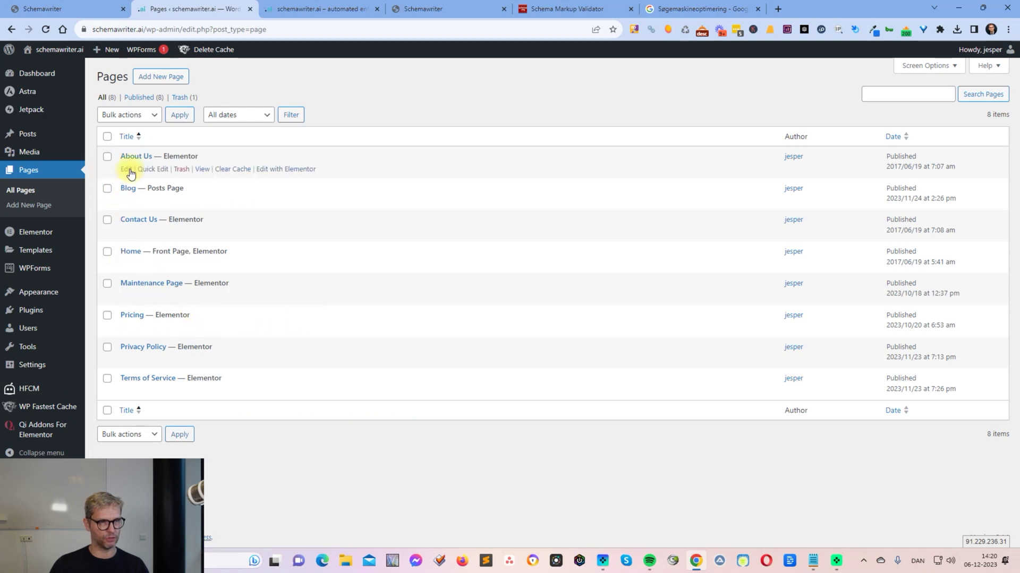
{"action": "left_click", "coordinate": [292, 265]}
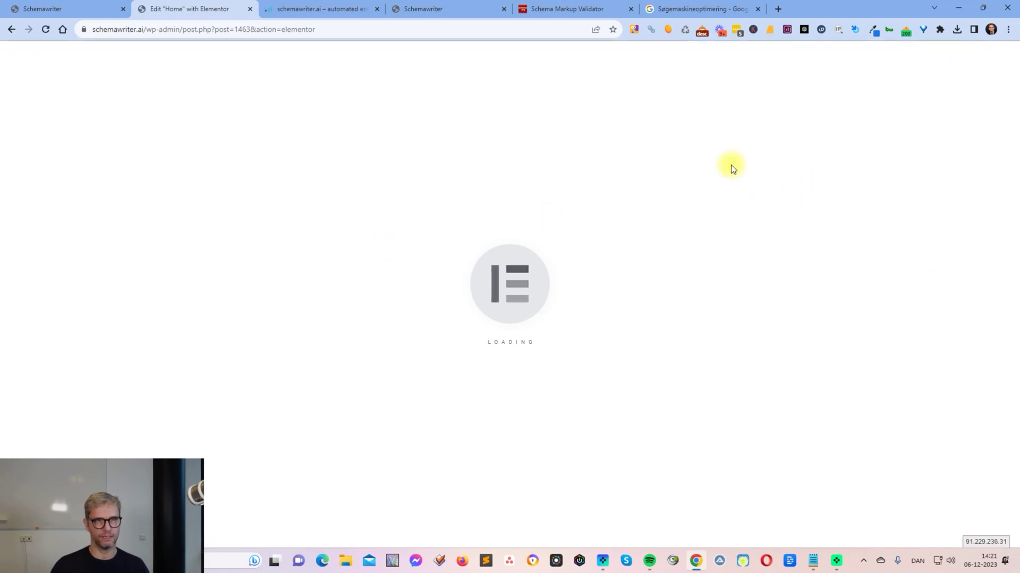
Copy all generated questions and answers from the Content section of the Automated Webpage Schema in Schemawriter
{"action": "left_click", "coordinate": [438, 11]}
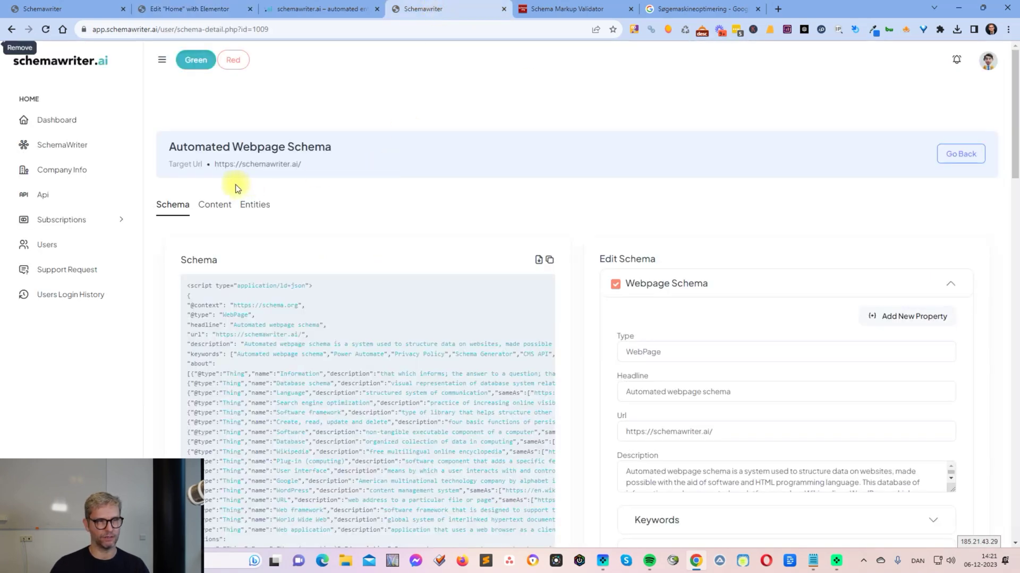
{"action": "left_click", "coordinate": [214, 204]}
{"action": "scroll", "coordinate": [491, 311], "scroll_direction": "down", "scroll_amount": 1}
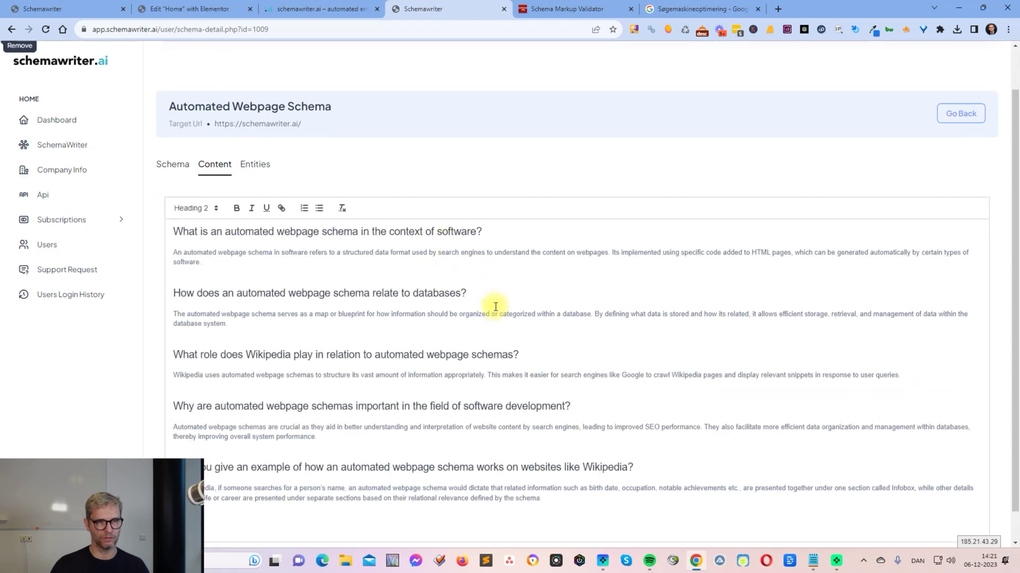
{"action": "left_click_drag", "start_coordinate": [553, 467], "coordinate": [2, 125]}
{"action": "right_click", "coordinate": [334, 268]}
{"action": "left_click", "coordinate": [390, 286]}
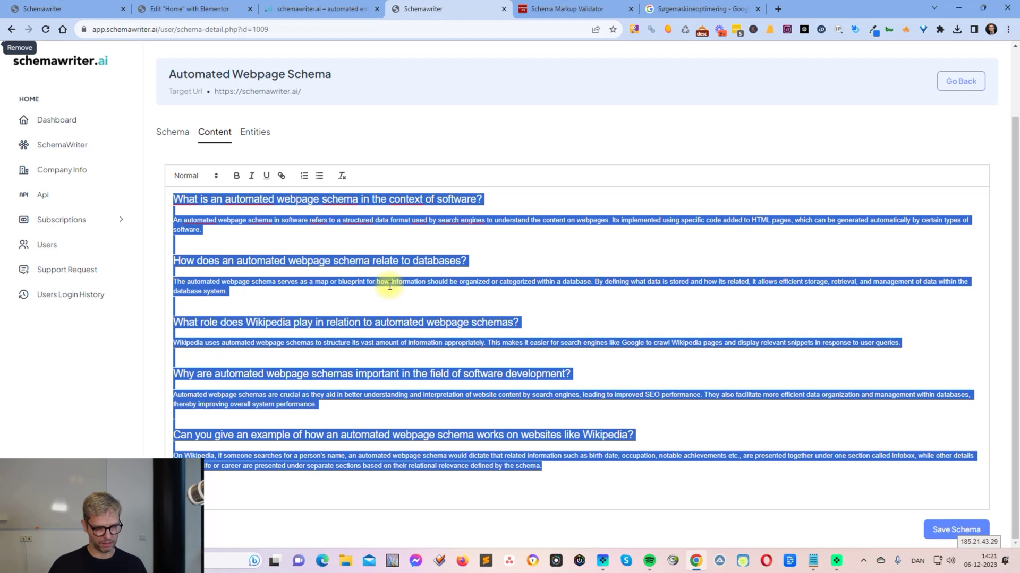
Paste the questions and answers into Notepad, copy them back as plain text, and return to the browser
{"action": "key", "text": "super"}
{"action": "type", "text": "note"}
{"action": "key", "text": "Return"}
{"action": "key", "text": "ctrl+v"}
{"action": "scroll", "coordinate": [392, 223], "scroll_direction": "up", "scroll_amount": 5}
{"action": "scroll", "coordinate": [396, 216], "scroll_direction": "down", "scroll_amount": 13}
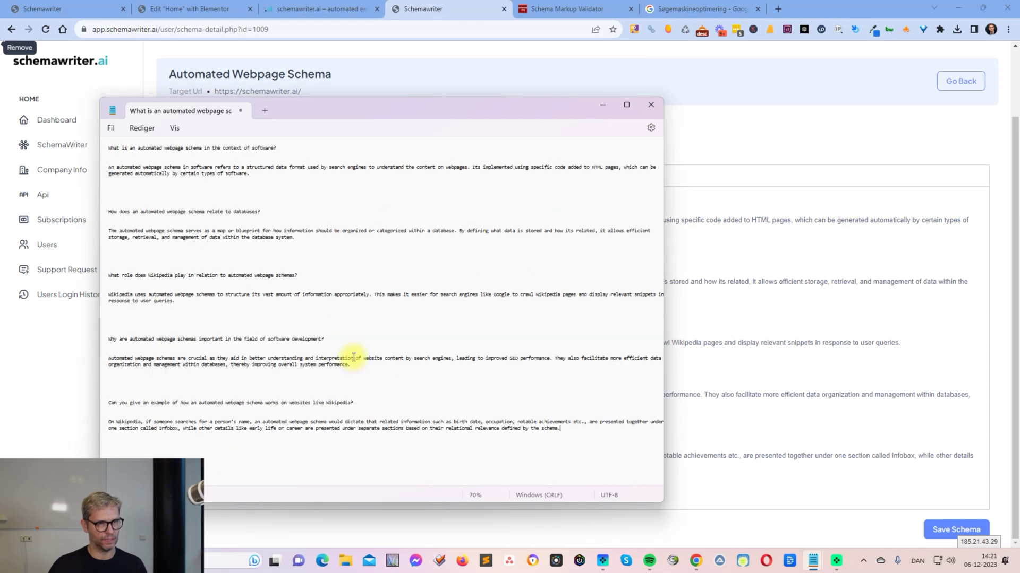
{"action": "left_click_drag", "start_coordinate": [574, 432], "coordinate": [69, 135]}
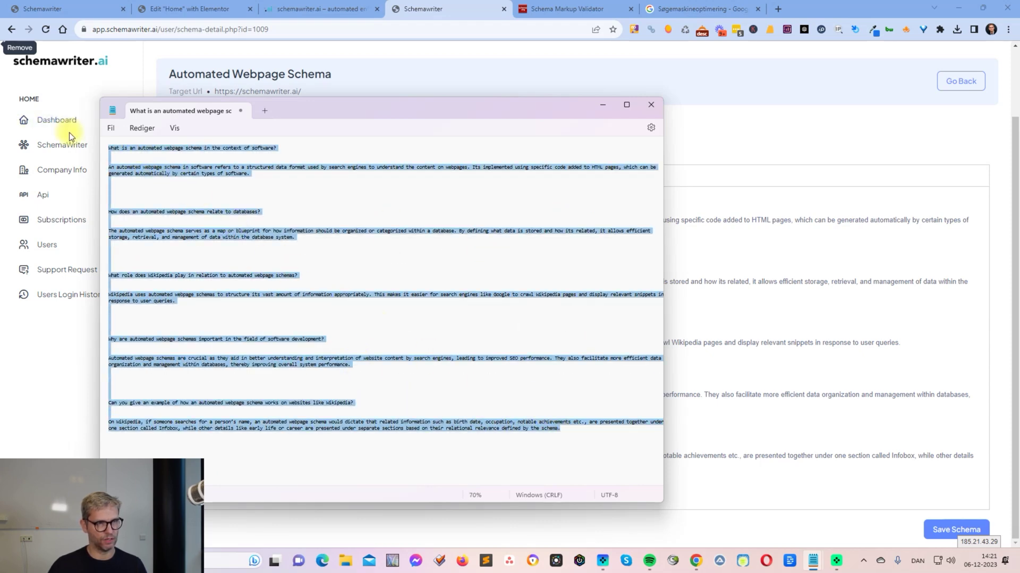
{"action": "left_click", "coordinate": [746, 148]}
{"action": "left_click", "coordinate": [391, 199]}
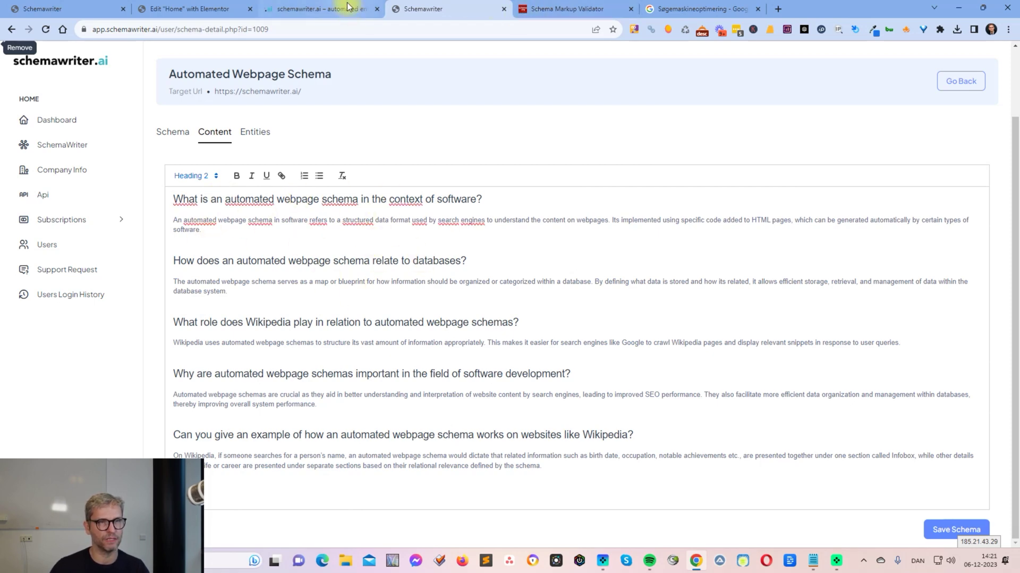
Add a Text Editor widget below the last section of the Home page, just above the footer, in Elementor
{"action": "left_click", "coordinate": [175, 9]}
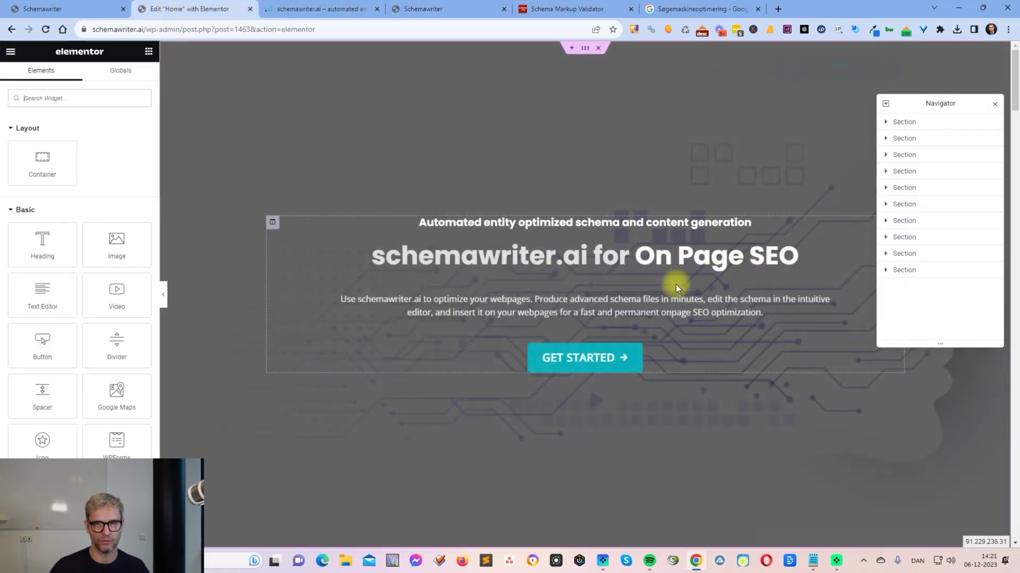
{"action": "scroll", "coordinate": [669, 285], "scroll_direction": "down", "scroll_amount": 10}
{"action": "scroll", "coordinate": [667, 289], "scroll_direction": "down", "scroll_amount": 20}
{"action": "scroll", "coordinate": [676, 293], "scroll_direction": "up", "scroll_amount": 5}
{"action": "scroll", "coordinate": [676, 294], "scroll_direction": "down", "scroll_amount": 5}
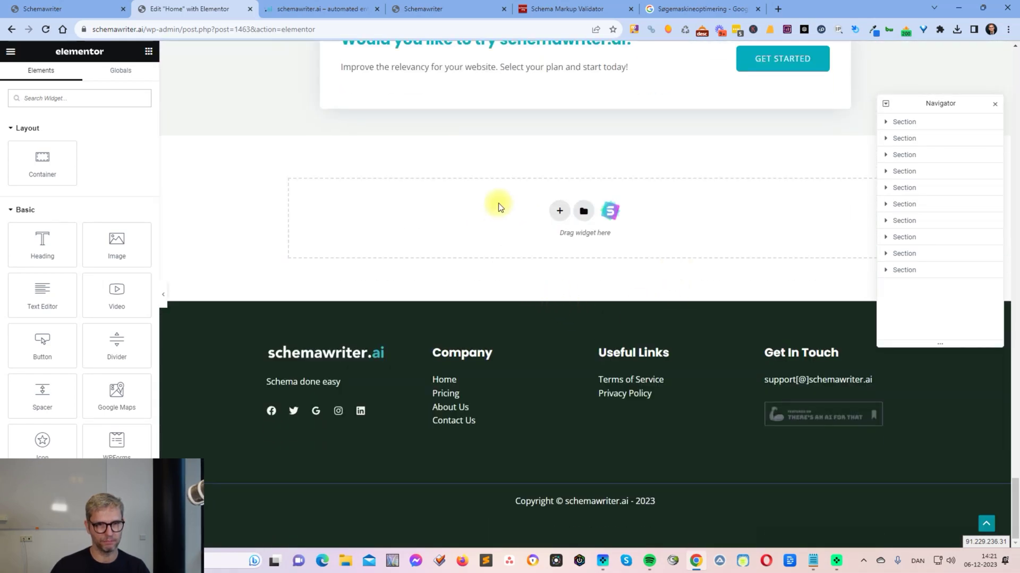
{"action": "left_click", "coordinate": [558, 214]}
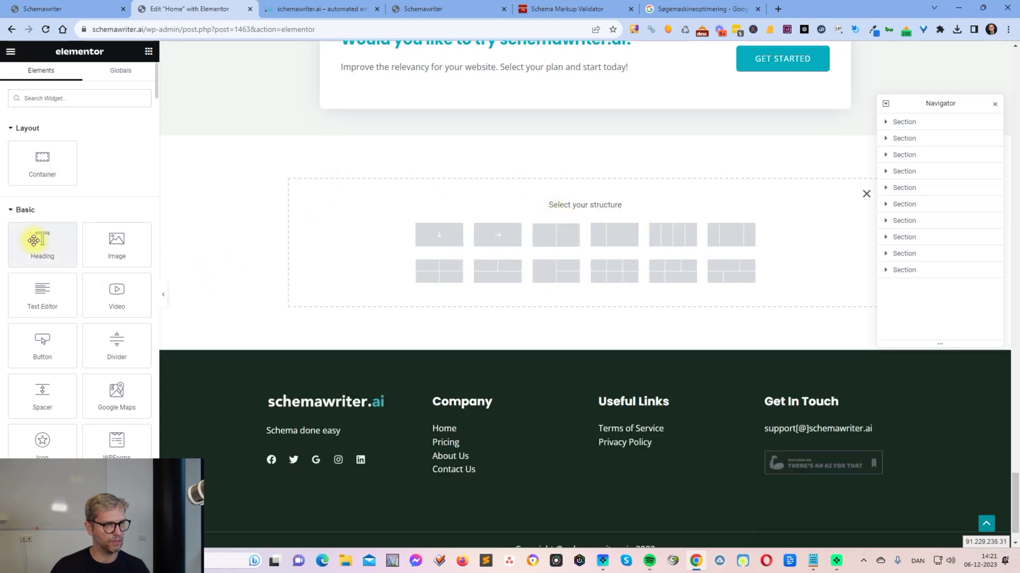
{"action": "left_click_drag", "start_coordinate": [39, 296], "coordinate": [471, 287]}
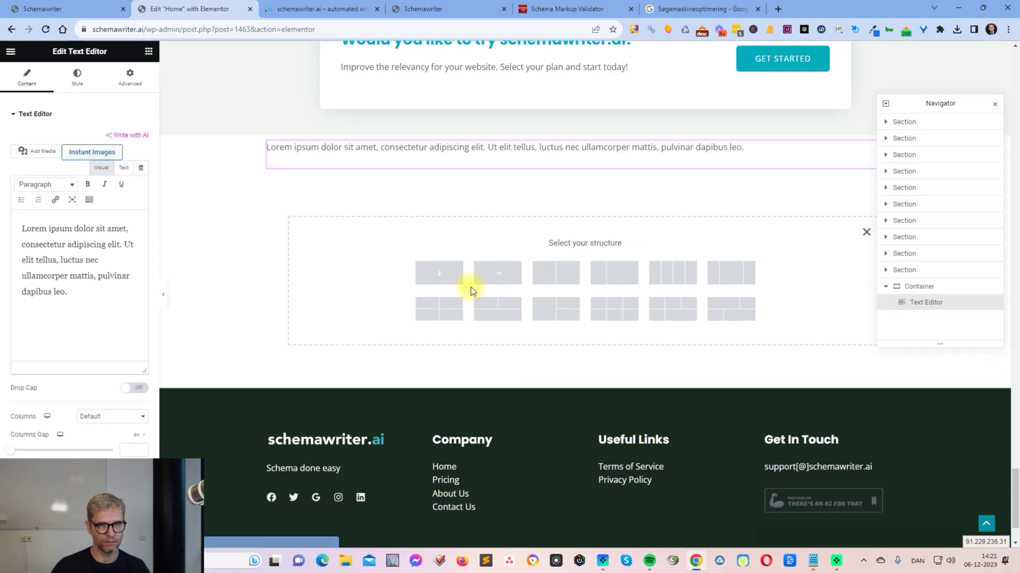
Replace the new text widget's placeholder text with the copied questions and answers
{"action": "scroll", "coordinate": [544, 266], "scroll_direction": "up", "scroll_amount": 3}
{"action": "key", "text": "ctrl+a"}
{"action": "key", "text": "BackSpace"}
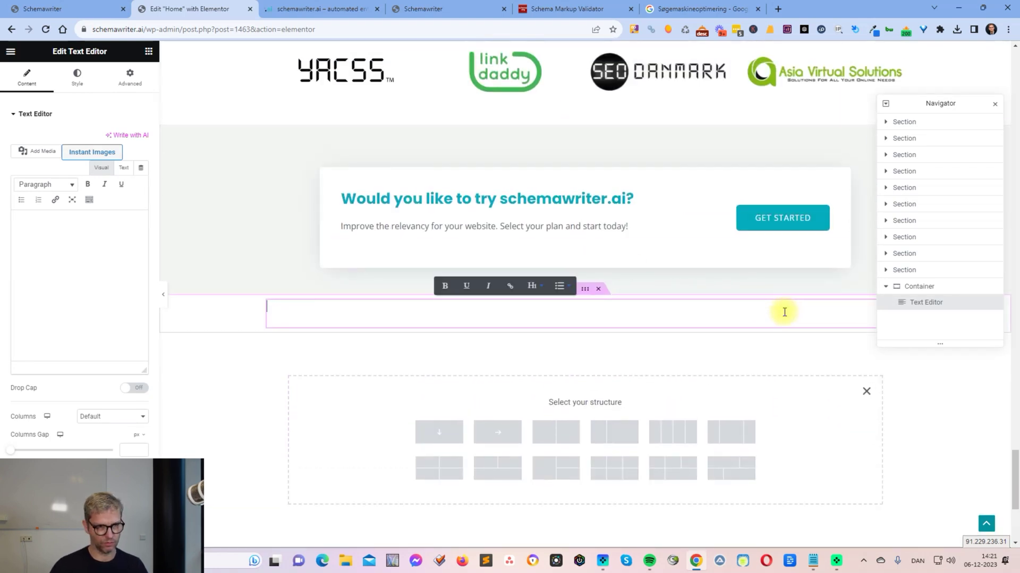
{"action": "key", "text": "ctrl+v"}
Remove the blank lines between the question "What is an automated webpage schema in the context of software?" and its answer
{"action": "scroll", "coordinate": [358, 357], "scroll_direction": "up", "scroll_amount": 5}
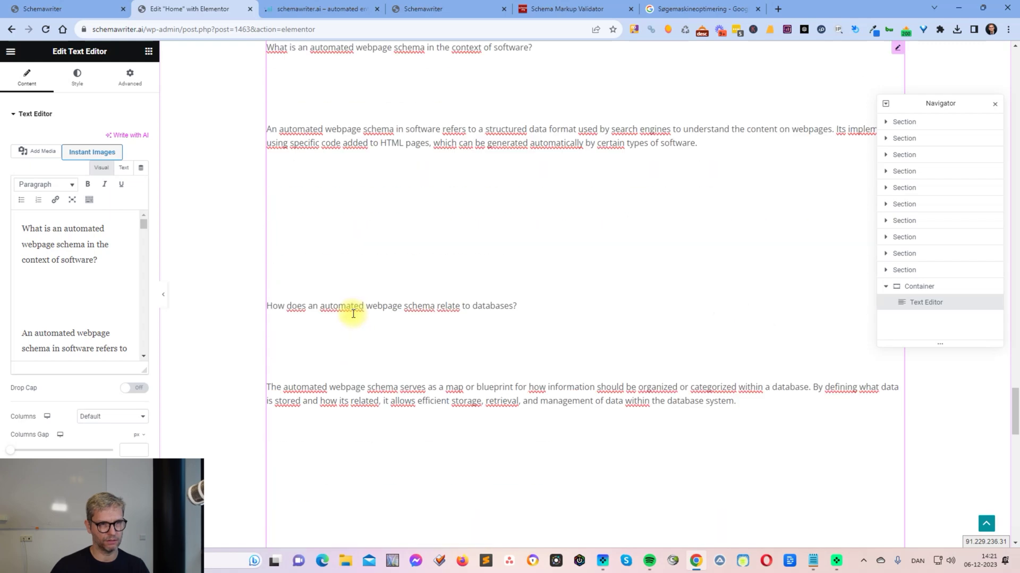
{"action": "scroll", "coordinate": [340, 301], "scroll_direction": "up", "scroll_amount": 10}
{"action": "scroll", "coordinate": [375, 371], "scroll_direction": "down", "scroll_amount": 10}
{"action": "left_click", "coordinate": [282, 135]}
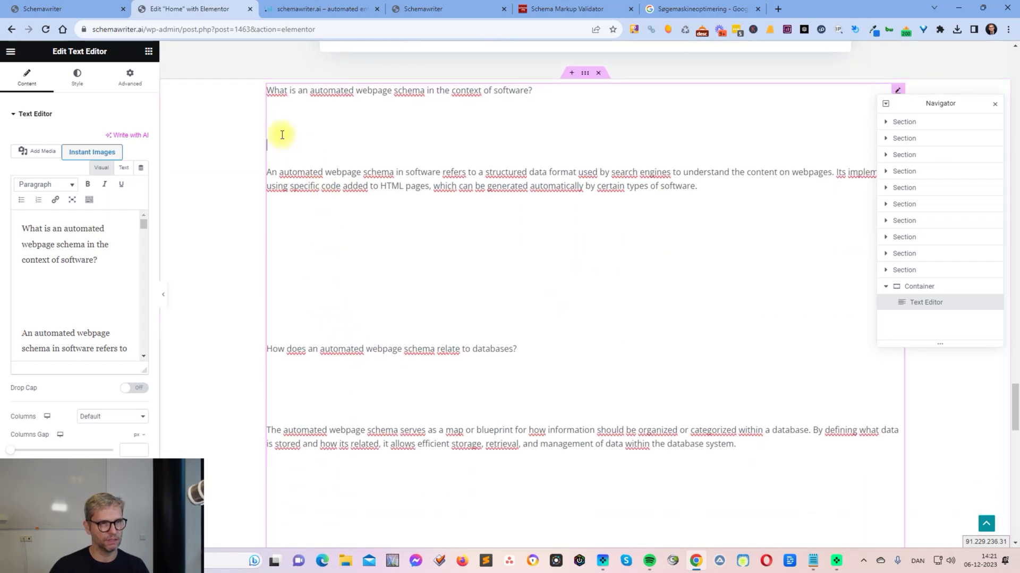
{"action": "key", "text": "BackSpace"}
{"action": "key", "text": "BackSpace"}
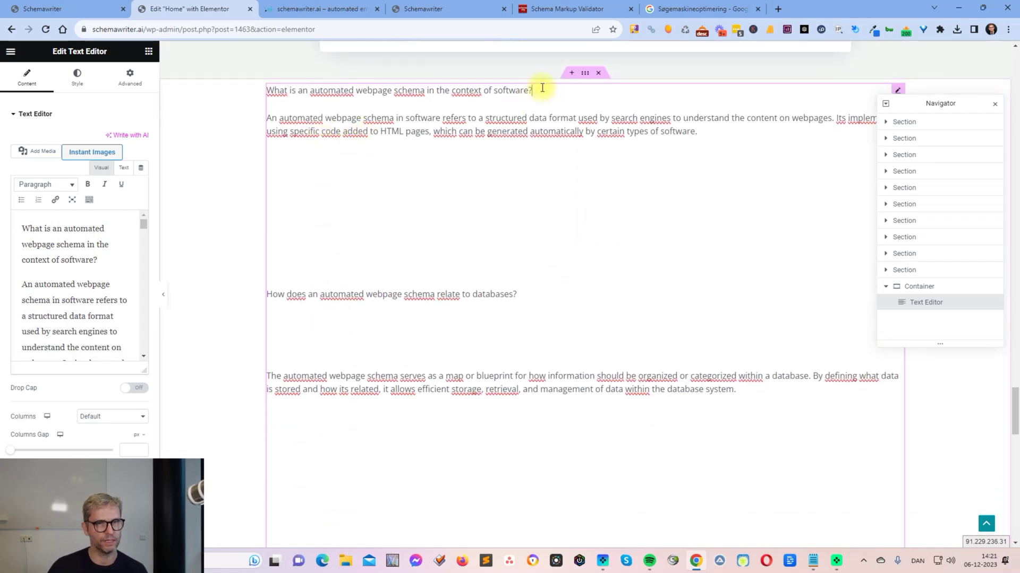
Format the question "What is an automated webpage schema in the context of software?" as a Heading 2
{"action": "triple_click", "coordinate": [349, 85]}
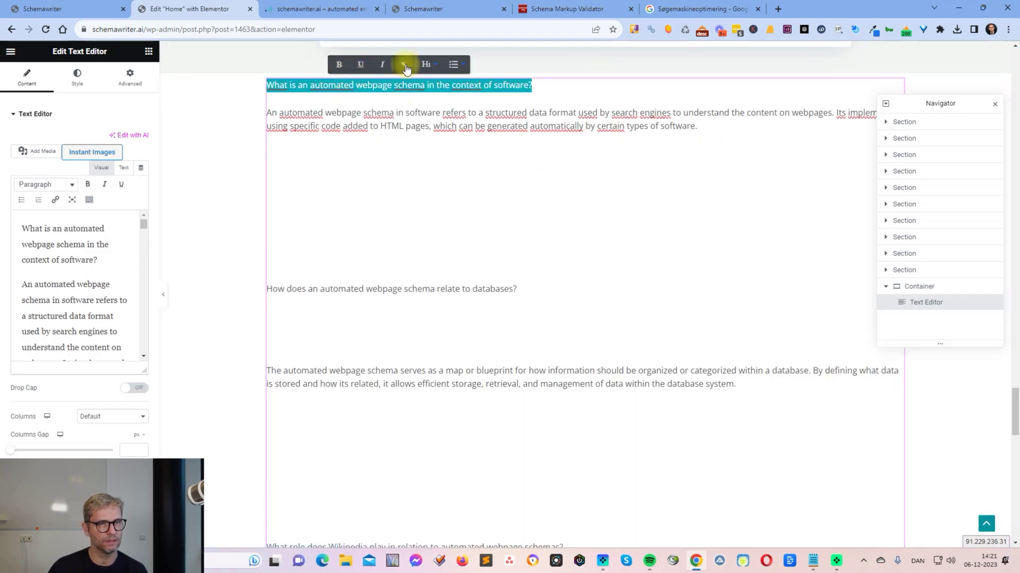
{"action": "left_click", "coordinate": [426, 64]}
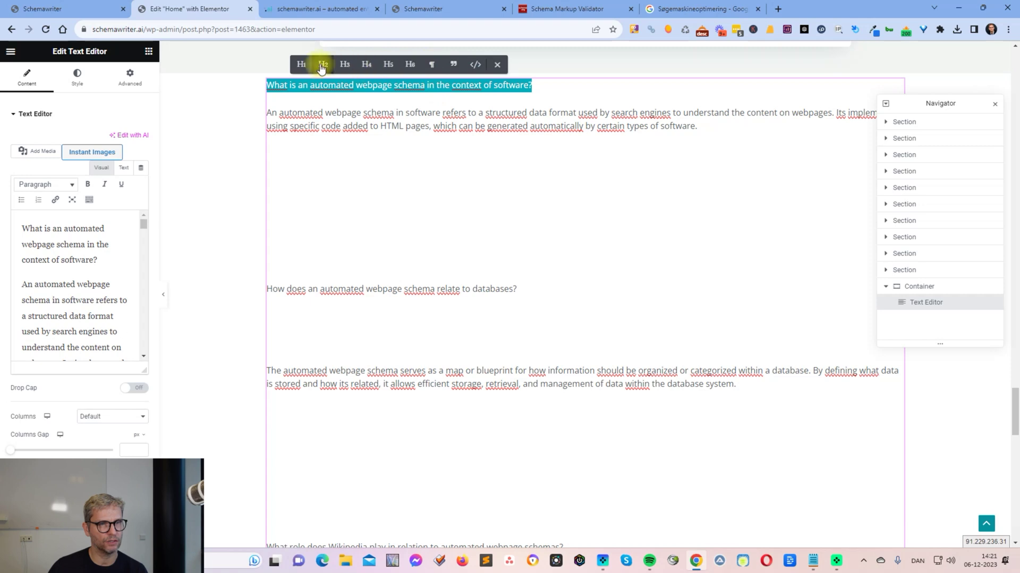
{"action": "left_click", "coordinate": [322, 66]}
Delete the blank lines above and below the question "How does an automated webpage schema relate to databases?"
{"action": "left_click", "coordinate": [281, 179]}
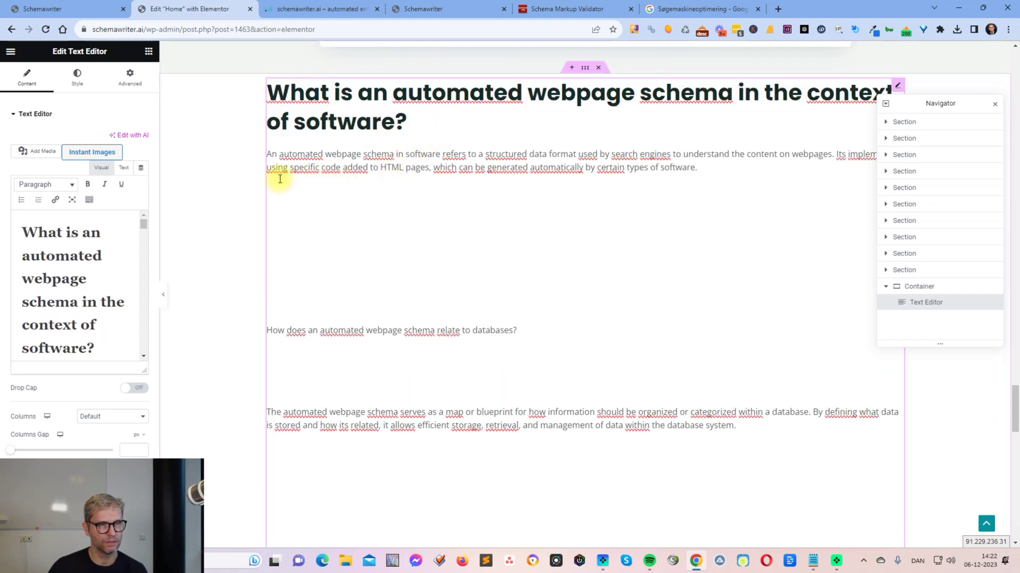
{"action": "key", "text": "Delete"}
{"action": "key", "text": "Delete"}
{"action": "key", "text": "Delete"}
{"action": "key", "text": "Delete"}
{"action": "key", "text": "Delete"}
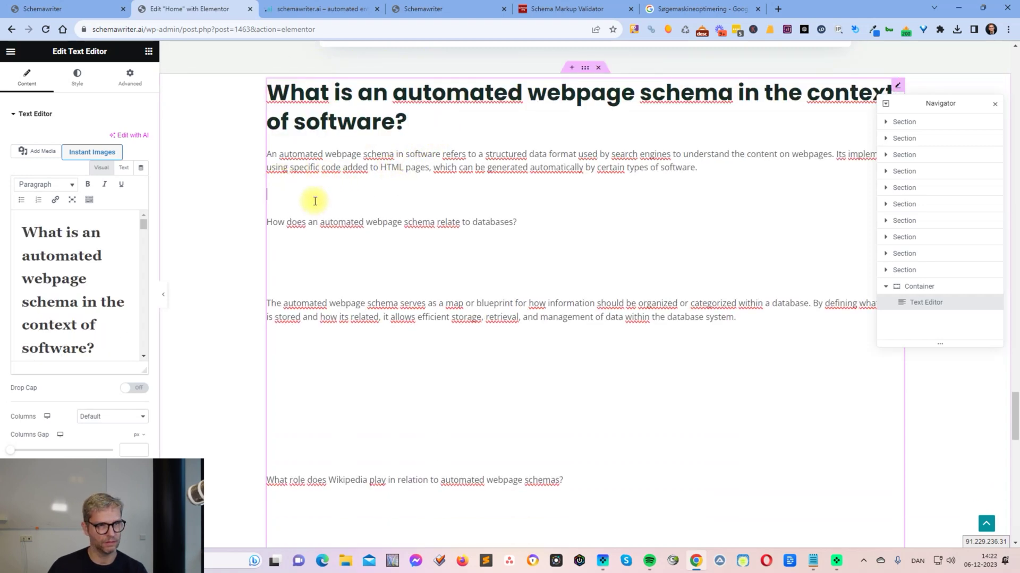
{"action": "left_click", "coordinate": [280, 213]}
{"action": "key", "text": "Delete"}
{"action": "key", "text": "Delete"}
Format the first two questions in the text widget, about software context and databases, as Heading 3
{"action": "triple_click", "coordinate": [438, 192]}
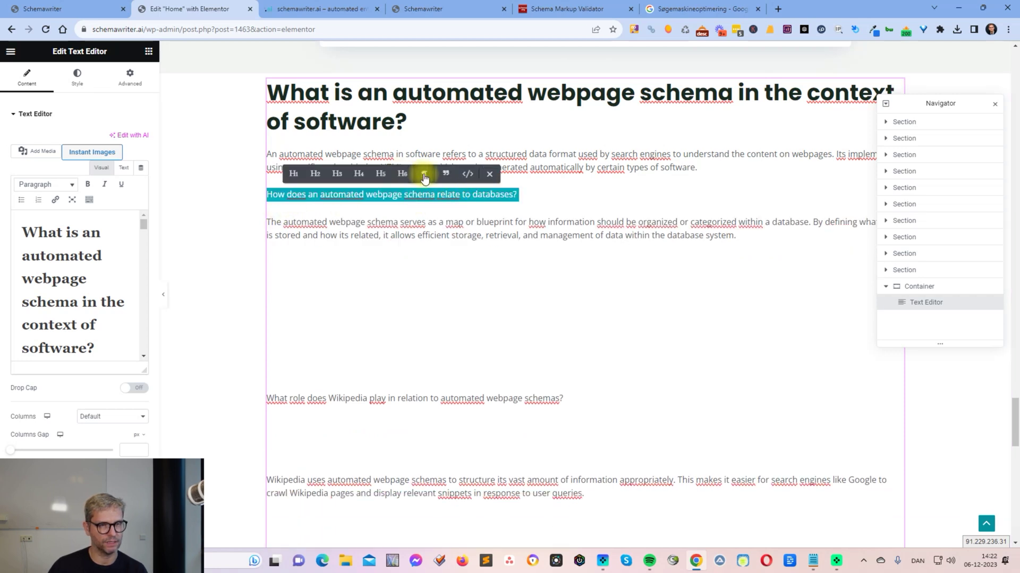
{"action": "left_click", "coordinate": [338, 176]}
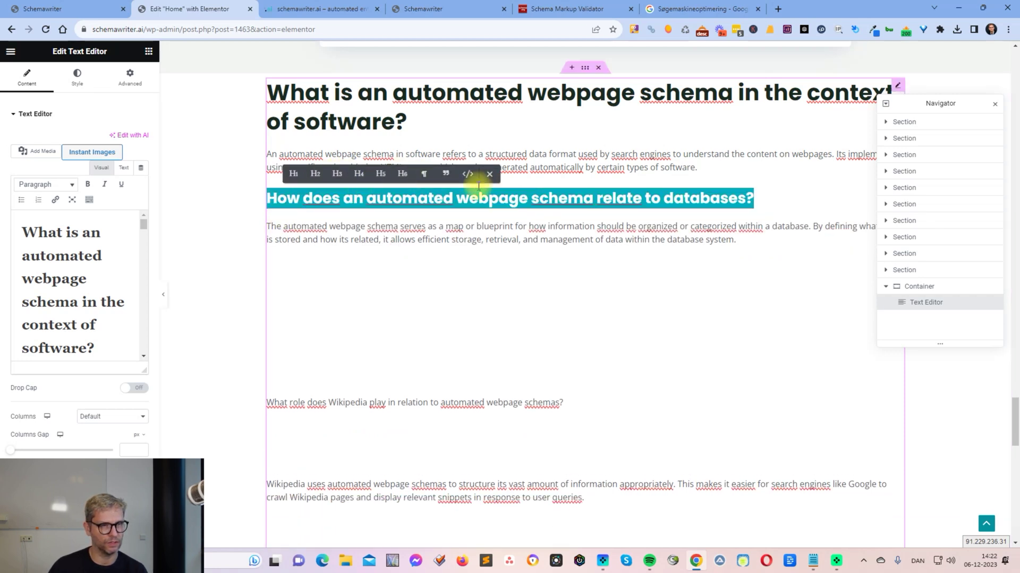
{"action": "triple_click", "coordinate": [396, 82]}
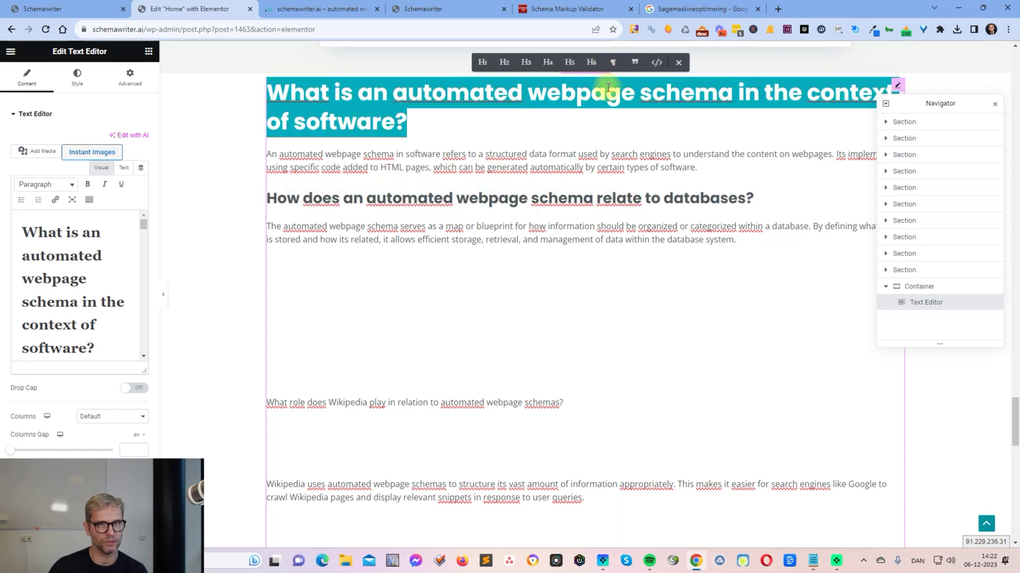
{"action": "left_click", "coordinate": [526, 62]}
{"action": "left_click", "coordinate": [354, 224]}
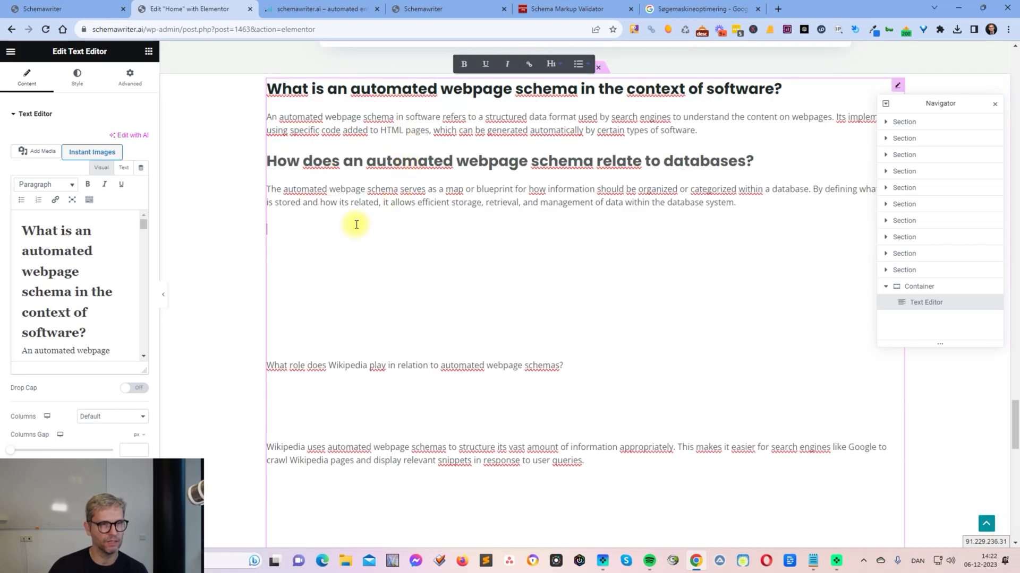
Remove the blank lines above "What role does Wikipedia play in relation to automated webpage schemas?" and format that question as Heading 3
{"action": "key", "text": "Delete"}
{"action": "key", "text": "Delete"}
{"action": "triple_click", "coordinate": [383, 229]}
{"action": "left_click", "coordinate": [442, 209]}
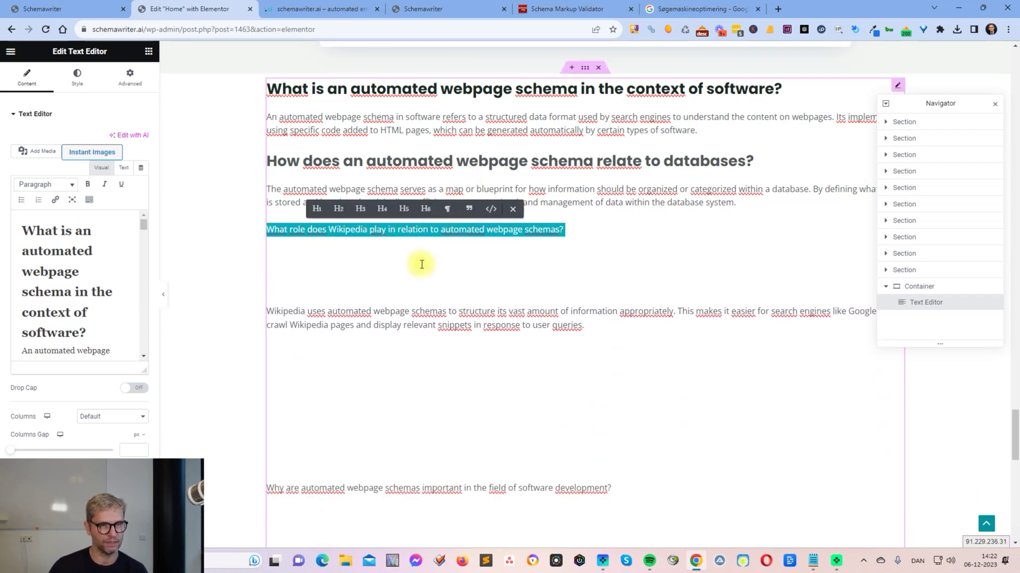
{"action": "left_click", "coordinate": [360, 208]}
Delete the blank lines above and below the answer about Wikipedia's use of automated webpage schemas
{"action": "left_click", "coordinate": [310, 280]}
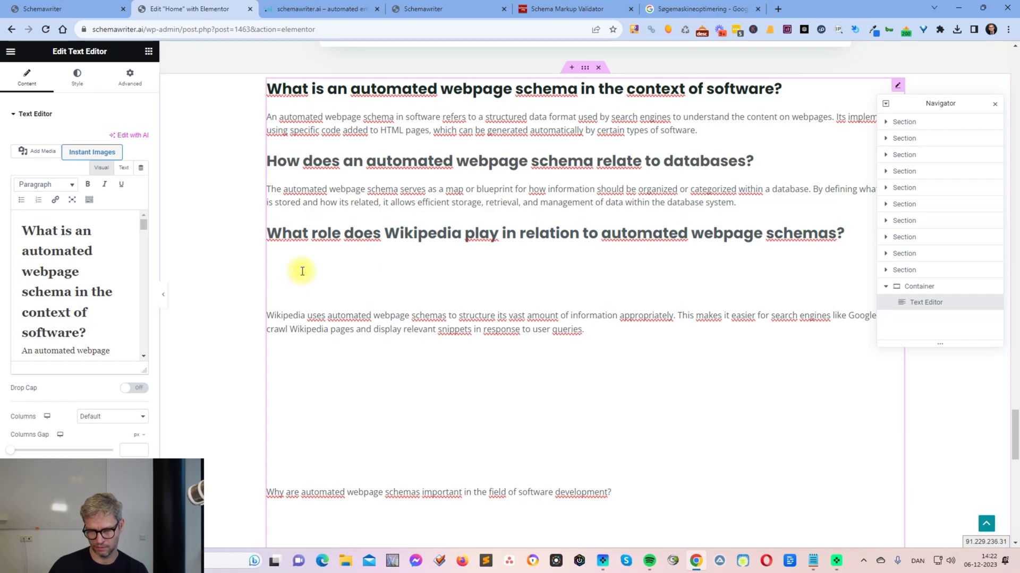
{"action": "key", "text": "Delete"}
{"action": "key", "text": "Delete"}
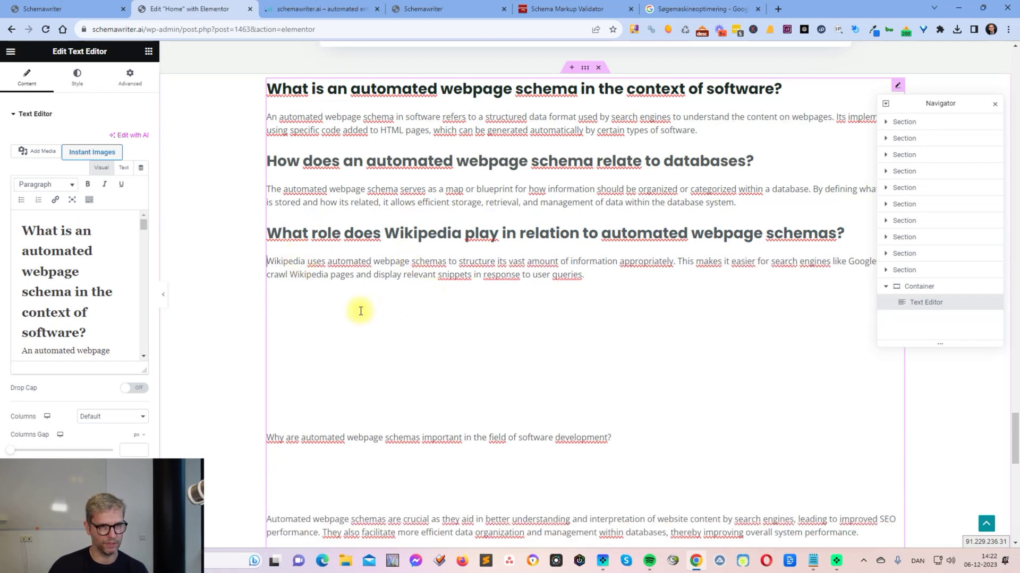
{"action": "key", "text": "BackSpace"}
{"action": "key", "text": "Delete"}
{"action": "key", "text": "Delete"}
{"action": "key", "text": "Delete"}
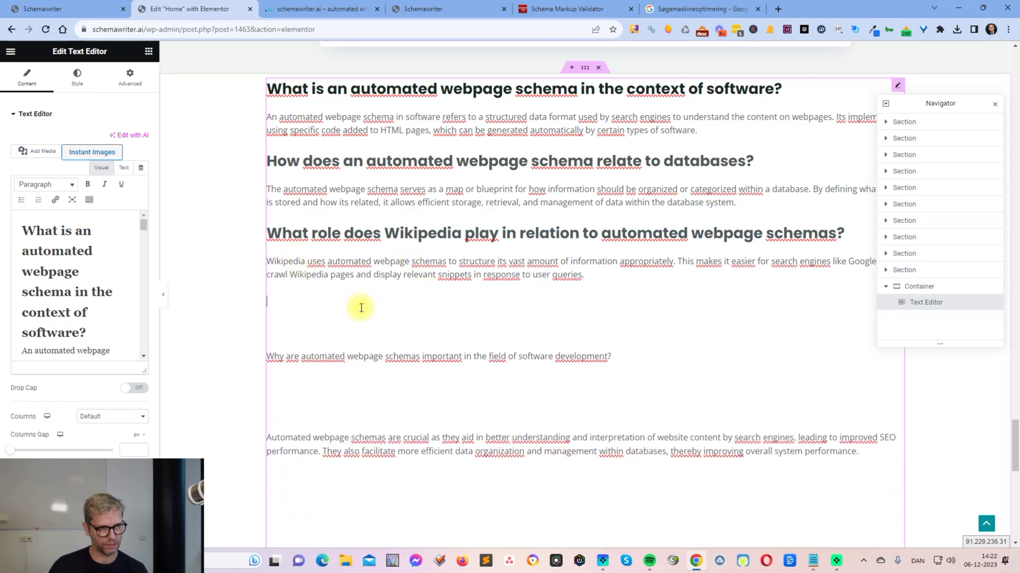
{"action": "key", "text": "Delete"}
Format "Why are automated webpage schemas important in the field of software development?" as Heading 3 and remove the blank lines below it
{"action": "triple_click", "coordinate": [364, 301]}
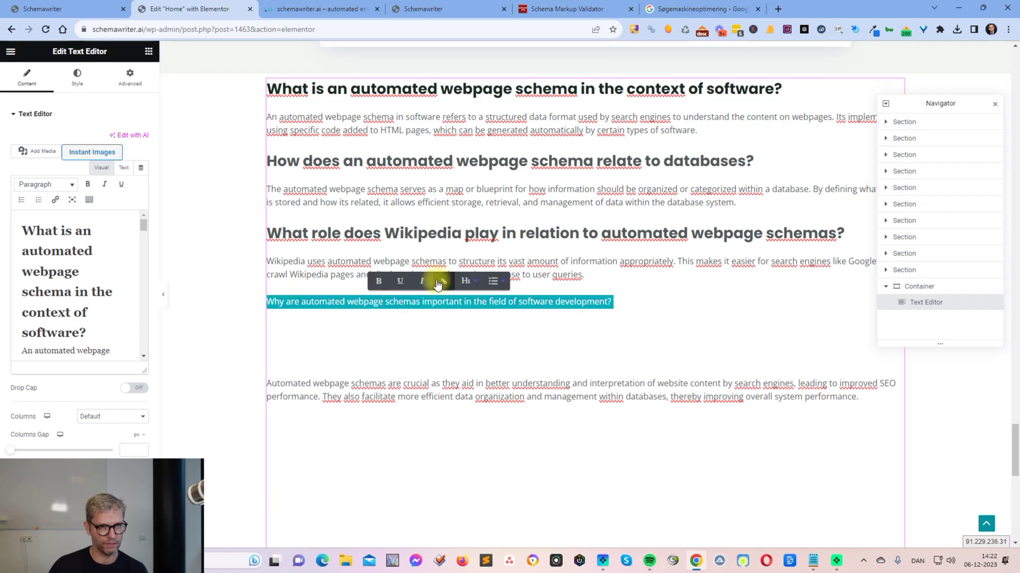
{"action": "left_click", "coordinate": [469, 282]}
{"action": "left_click", "coordinate": [384, 281]}
{"action": "left_click", "coordinate": [343, 366]}
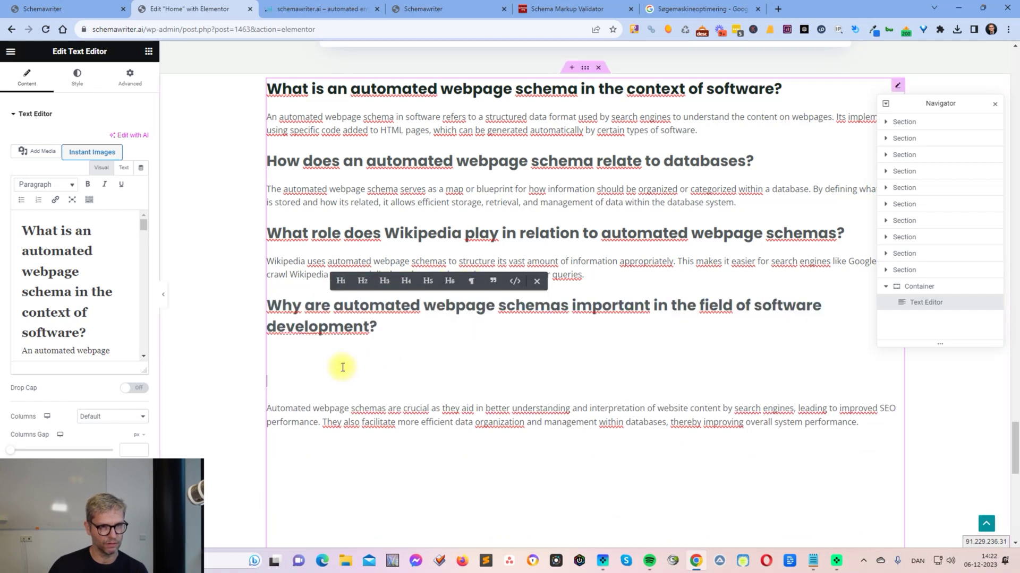
{"action": "key", "text": "Delete"}
{"action": "key", "text": "Delete"}
Remove the blank lines below the last question, about an example on websites like Wikipedia, and format that question as Heading 3
{"action": "scroll", "coordinate": [410, 359], "scroll_direction": "down", "scroll_amount": 8}
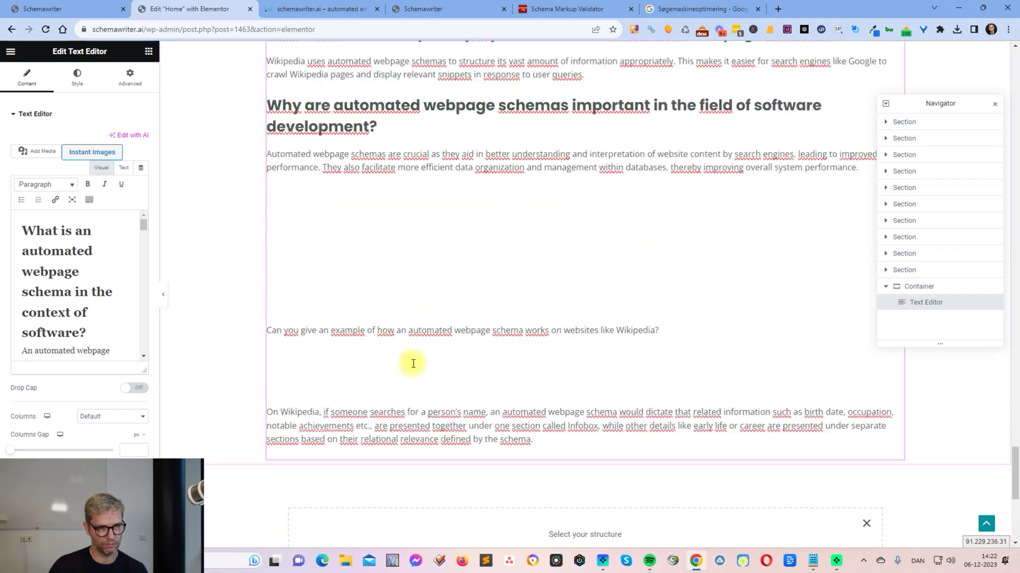
{"action": "left_click", "coordinate": [328, 155]}
{"action": "key", "text": "BackSpace"}
{"action": "key", "text": "BackSpace"}
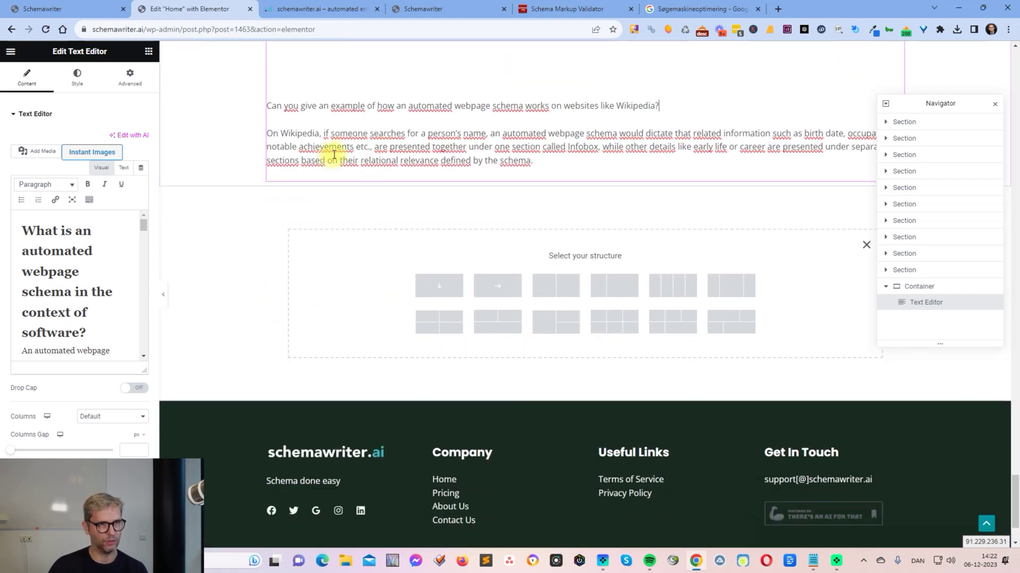
{"action": "triple_click", "coordinate": [378, 106]}
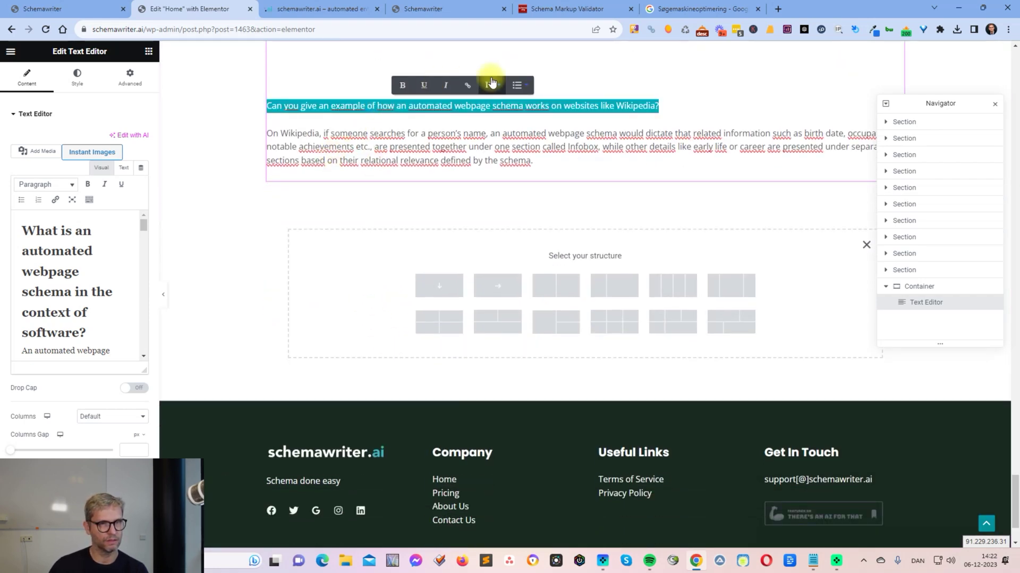
{"action": "left_click", "coordinate": [408, 85]}
Delete the blank lines between the software development answer and the question asking for an example on websites like Wikipedia
{"action": "scroll", "coordinate": [397, 211], "scroll_direction": "up", "scroll_amount": 5}
{"action": "left_click", "coordinate": [334, 245]}
{"action": "key", "text": "Delete"}
{"action": "key", "text": "Delete"}
{"action": "key", "text": "Delete"}
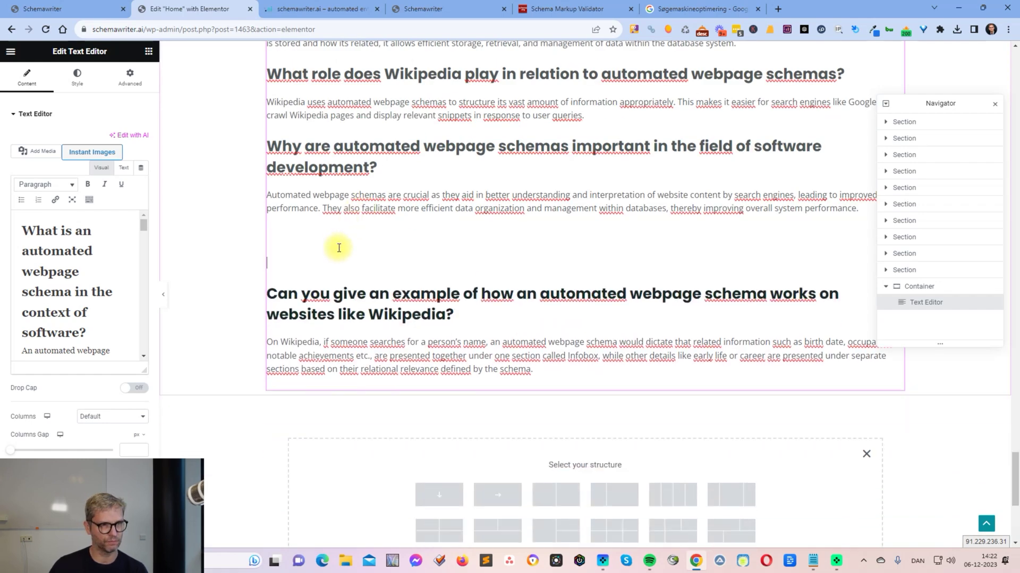
{"action": "key", "text": "Delete"}
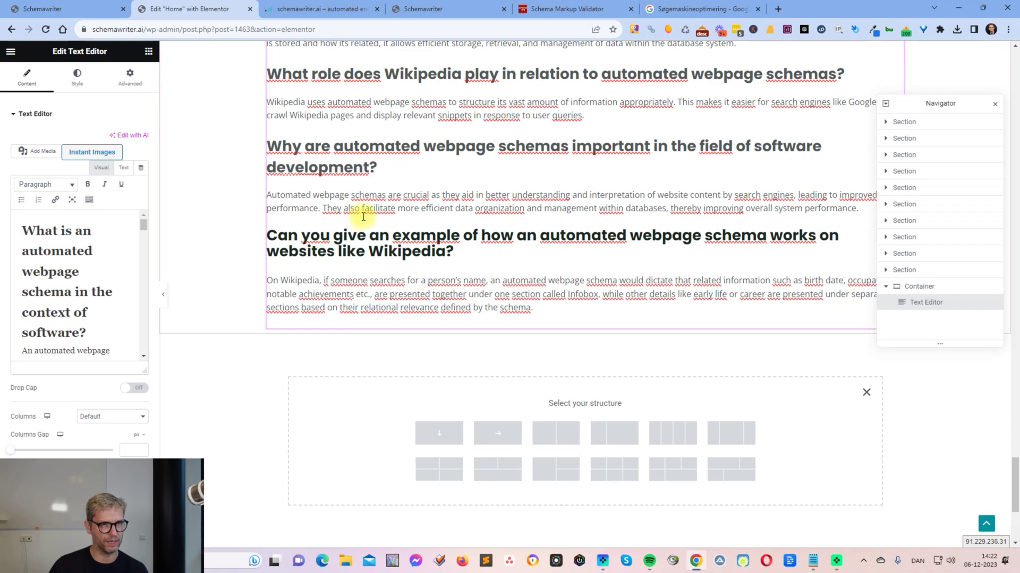
Check which HTML tag the existing "Schema for Wordpress and cloud pages" heading uses
{"action": "scroll", "coordinate": [507, 246], "scroll_direction": "up", "scroll_amount": 13}
{"action": "scroll", "coordinate": [515, 247], "scroll_direction": "down", "scroll_amount": 7}
{"action": "scroll", "coordinate": [521, 249], "scroll_direction": "up", "scroll_amount": 4}
{"action": "scroll", "coordinate": [521, 247], "scroll_direction": "up", "scroll_amount": 8}
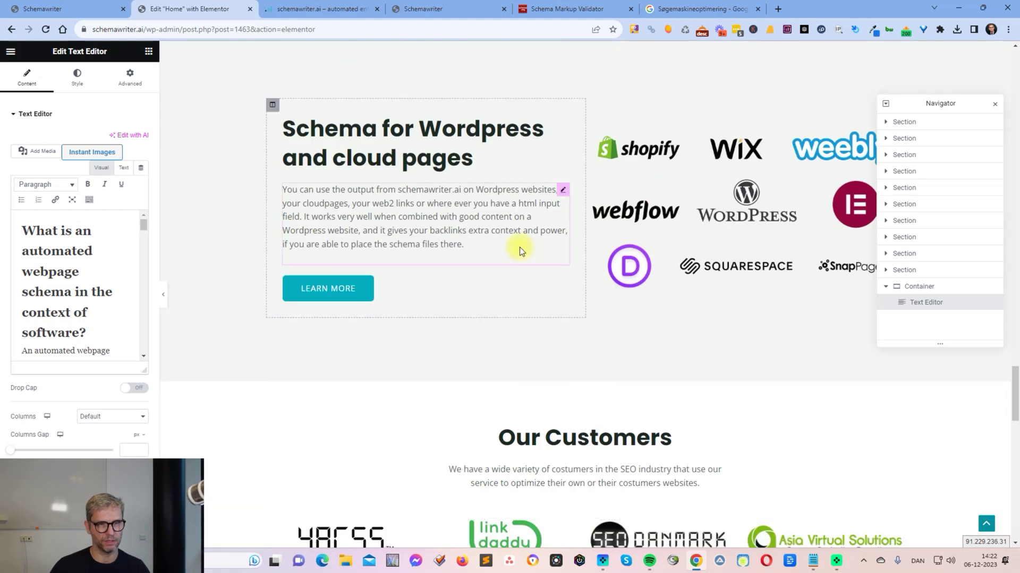
{"action": "scroll", "coordinate": [372, 245], "scroll_direction": "down", "scroll_amount": 1}
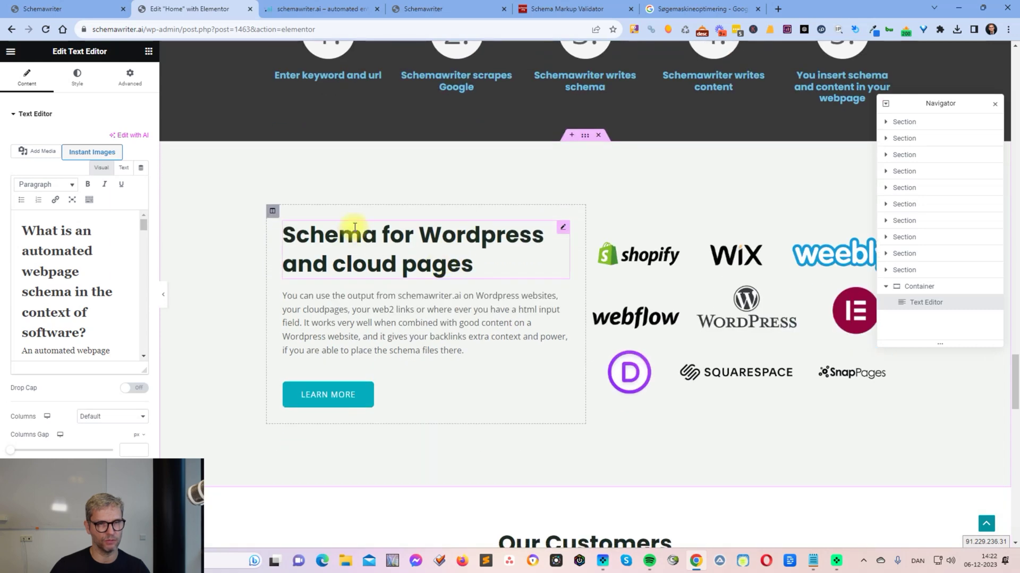
{"action": "scroll", "coordinate": [353, 225], "scroll_direction": "down", "scroll_amount": 4}
{"action": "scroll", "coordinate": [392, 212], "scroll_direction": "up", "scroll_amount": 5}
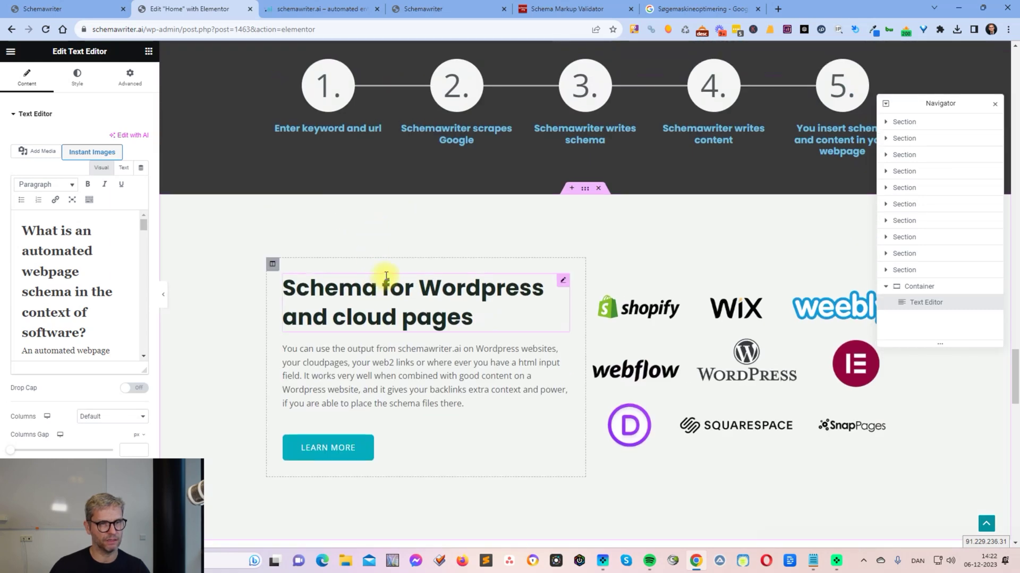
{"action": "left_click", "coordinate": [381, 289]}
{"action": "scroll", "coordinate": [503, 291], "scroll_direction": "down", "scroll_amount": 15}
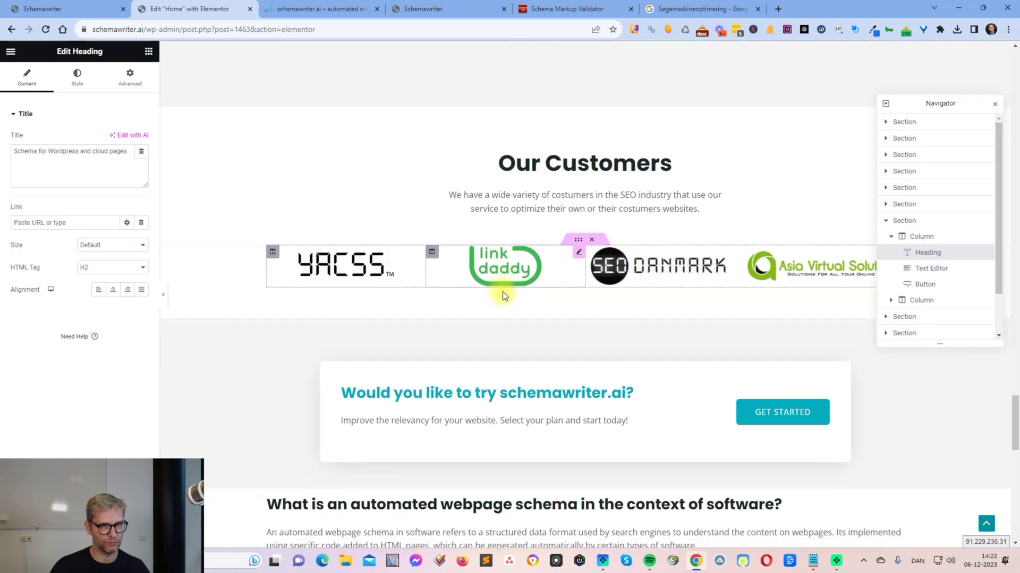
Change the first two FAQ questions, about software context and databases, to Heading 2
{"action": "scroll", "coordinate": [505, 291], "scroll_direction": "up", "scroll_amount": 9}
{"action": "left_click", "coordinate": [547, 351]}
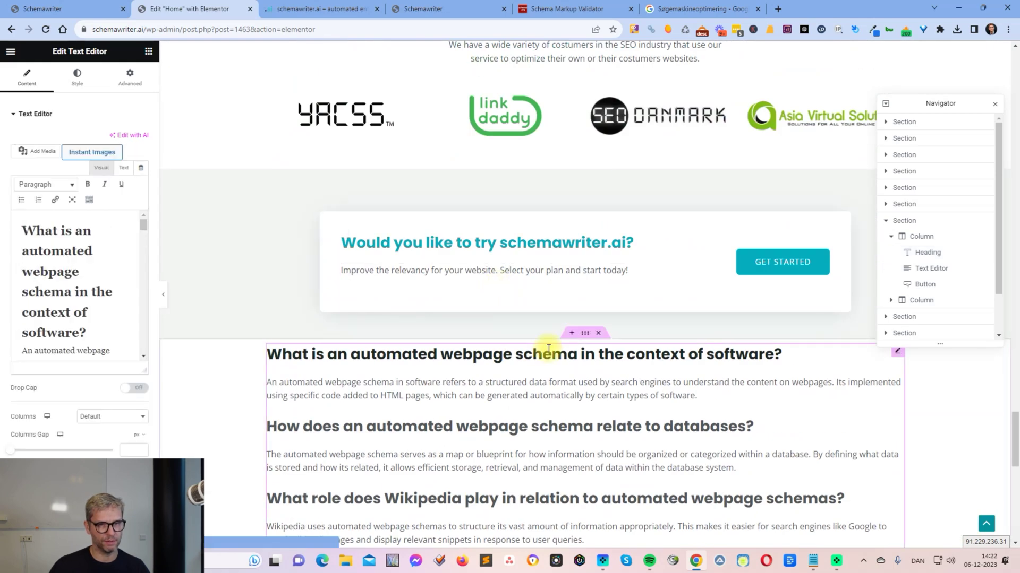
{"action": "triple_click", "coordinate": [550, 352]}
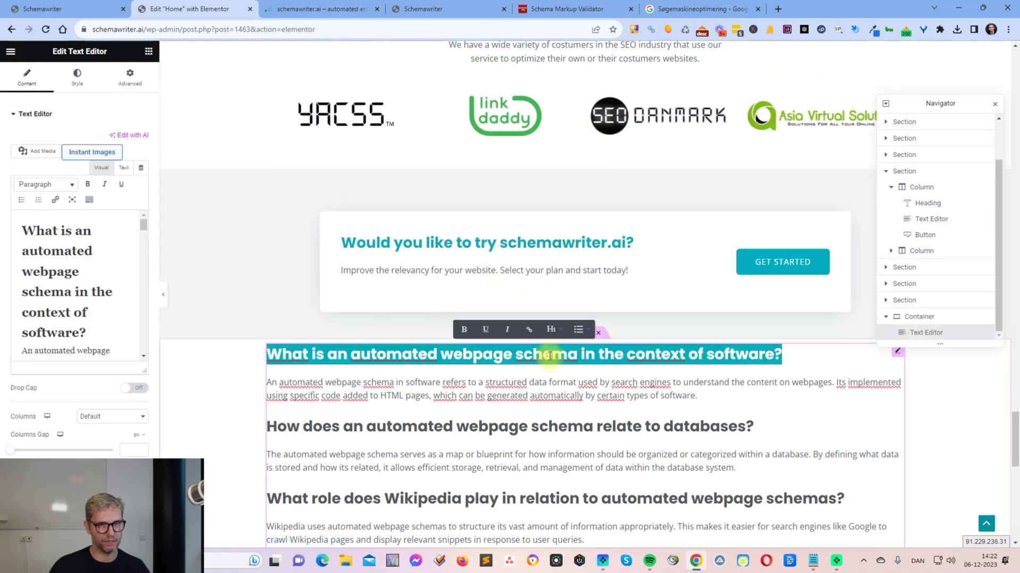
{"action": "left_click", "coordinate": [550, 330]}
{"action": "left_click", "coordinate": [449, 330]}
{"action": "scroll", "coordinate": [482, 327], "scroll_direction": "down", "scroll_amount": 3}
{"action": "triple_click", "coordinate": [478, 303]}
{"action": "left_click", "coordinate": [537, 279]}
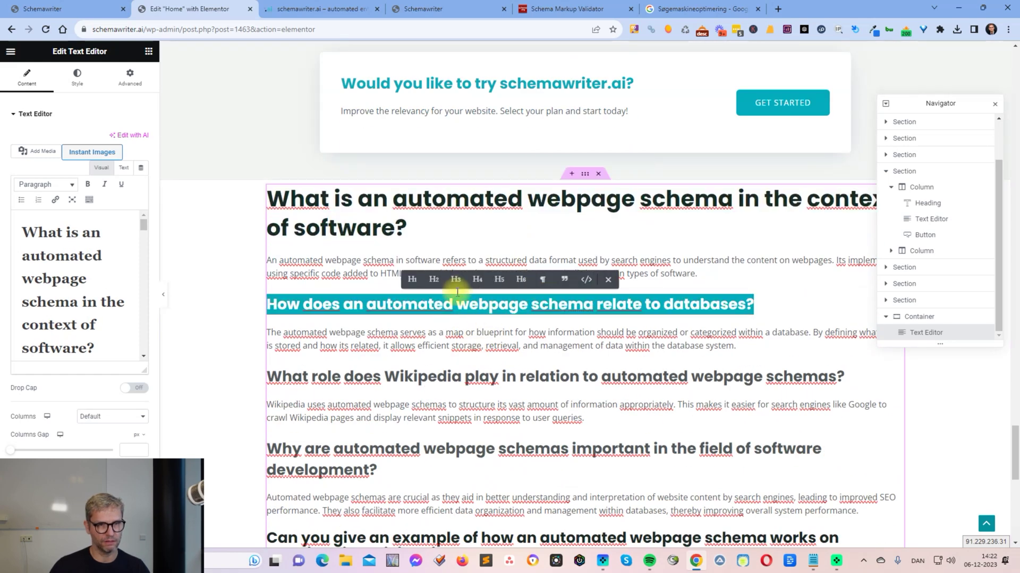
{"action": "left_click", "coordinate": [426, 278]}
Change the questions about Wikipedia's role and the importance in software development to Heading 2
{"action": "scroll", "coordinate": [567, 372], "scroll_direction": "down", "scroll_amount": 3}
{"action": "triple_click", "coordinate": [567, 255]}
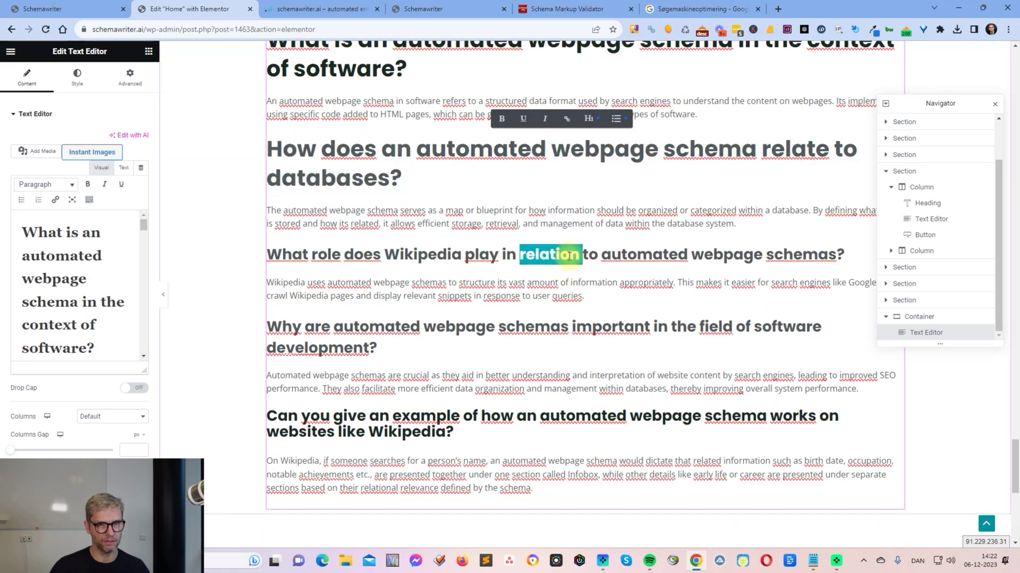
{"action": "left_click", "coordinate": [584, 230]}
{"action": "left_click", "coordinate": [480, 230]}
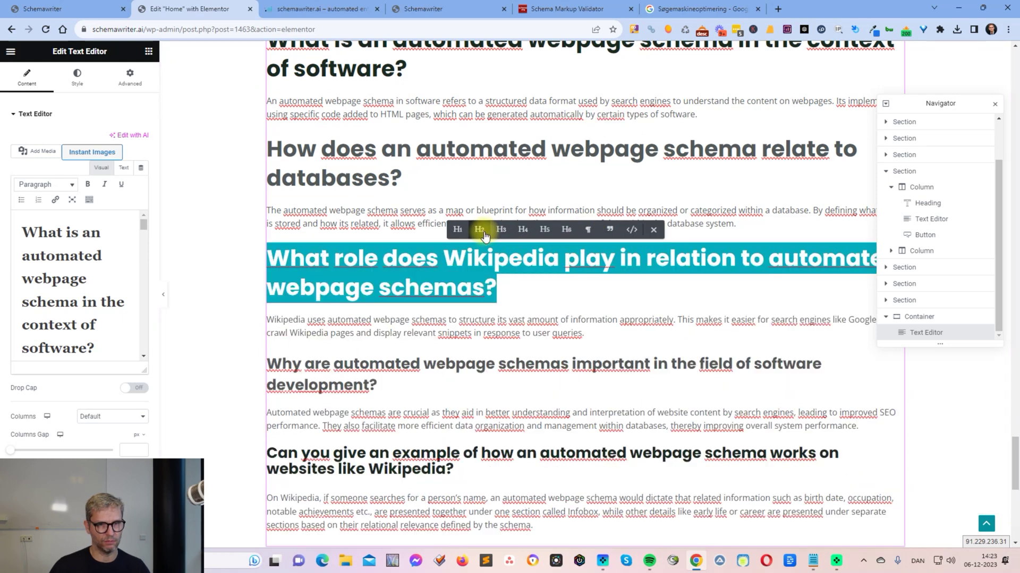
{"action": "triple_click", "coordinate": [524, 357]}
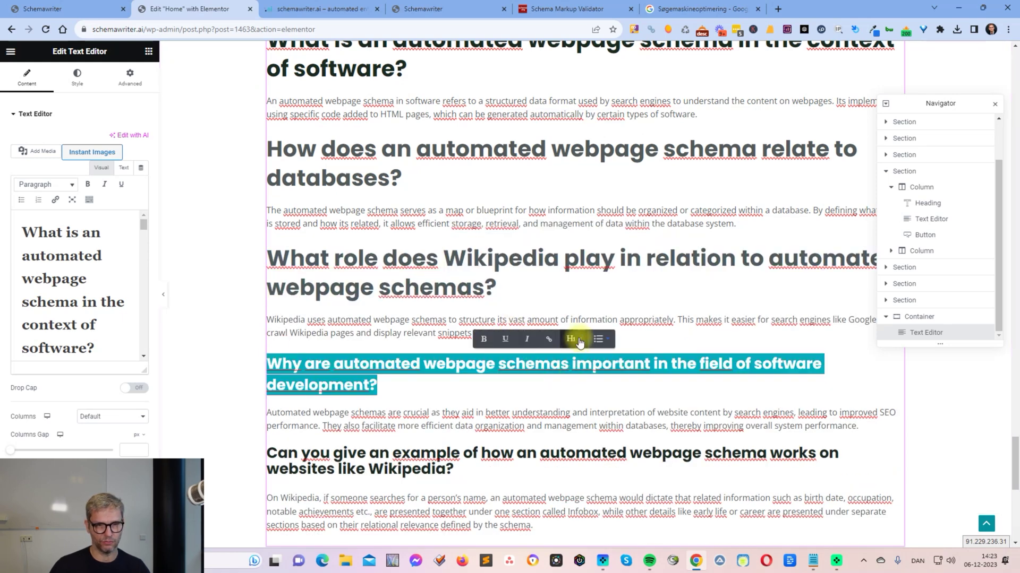
{"action": "left_click", "coordinate": [575, 340]}
{"action": "left_click", "coordinate": [467, 339]}
Change the last question, "Can you give an example of how an automated webpage schema works on websites like Wikipedia?", to Heading 2
{"action": "scroll", "coordinate": [531, 384], "scroll_direction": "down", "scroll_amount": 5}
{"action": "left_click", "coordinate": [454, 158]}
{"action": "triple_click", "coordinate": [454, 157]}
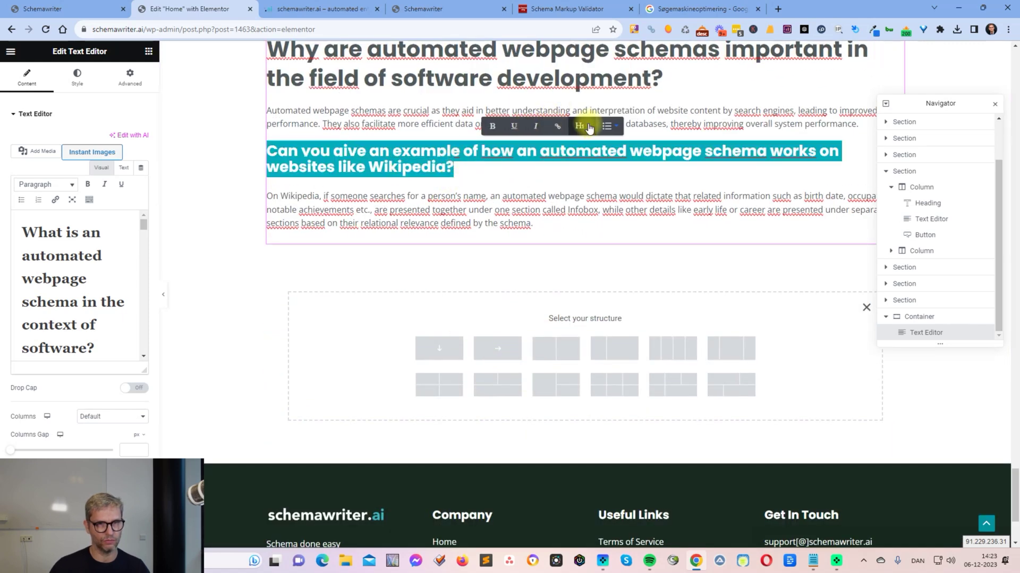
{"action": "left_click", "coordinate": [581, 126]}
{"action": "left_click", "coordinate": [478, 127]}
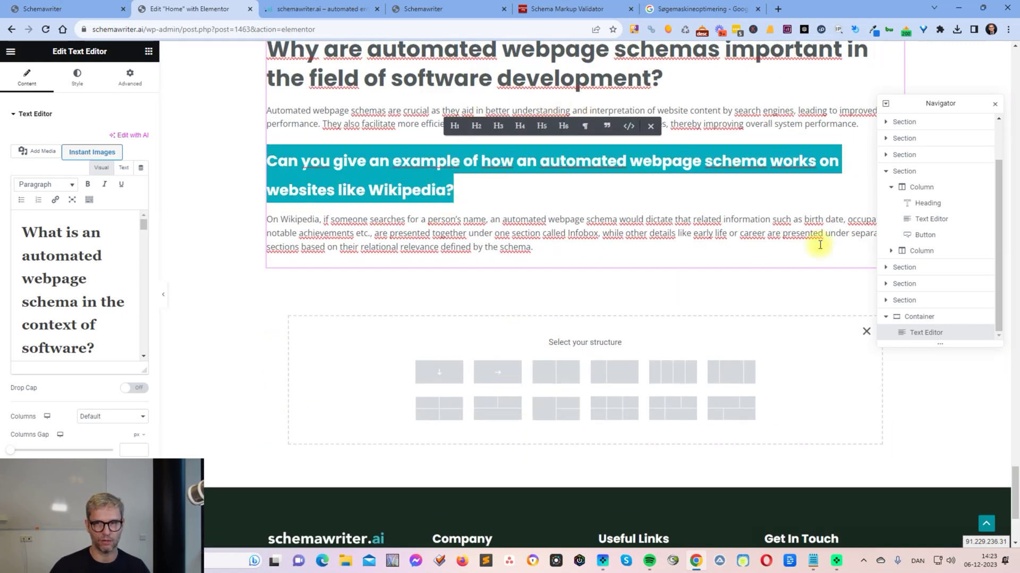
Resize the browser window to reach the update control, publish the page changes, and maximize the window again
{"action": "scroll", "coordinate": [782, 310], "scroll_direction": "up", "scroll_amount": 10}
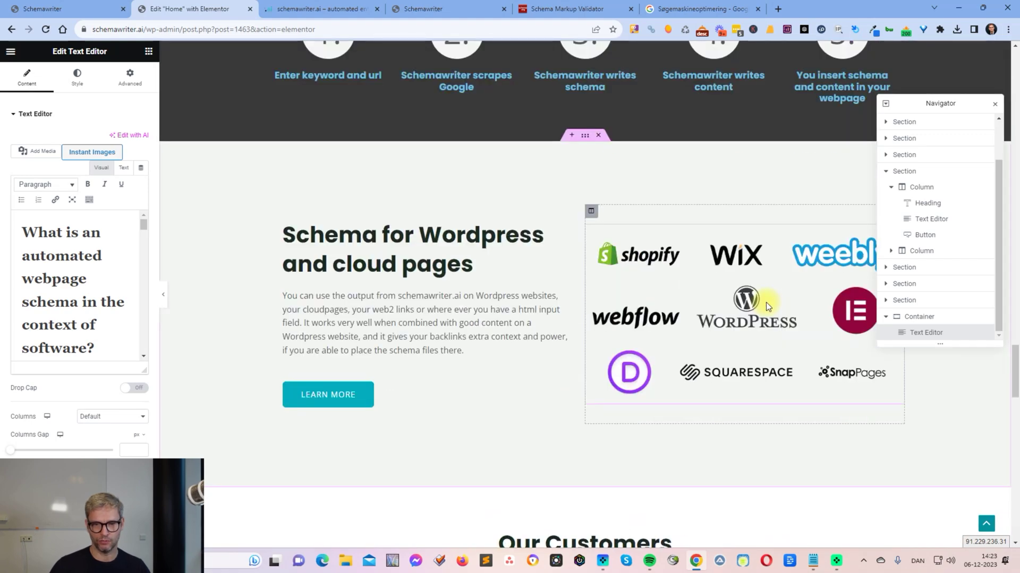
{"action": "scroll", "coordinate": [759, 298], "scroll_direction": "up", "scroll_amount": 15}
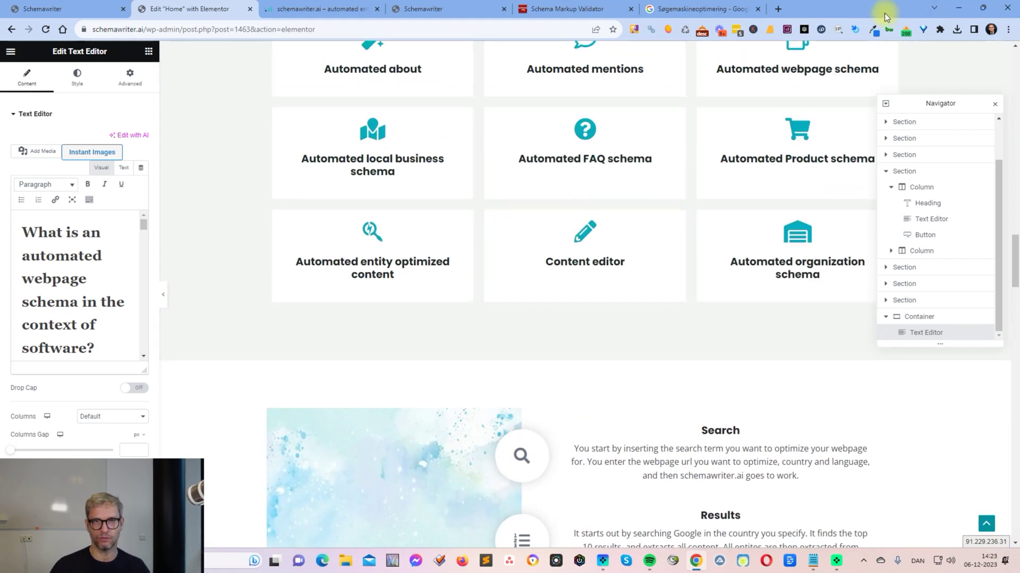
{"action": "double_click", "coordinate": [885, 17]}
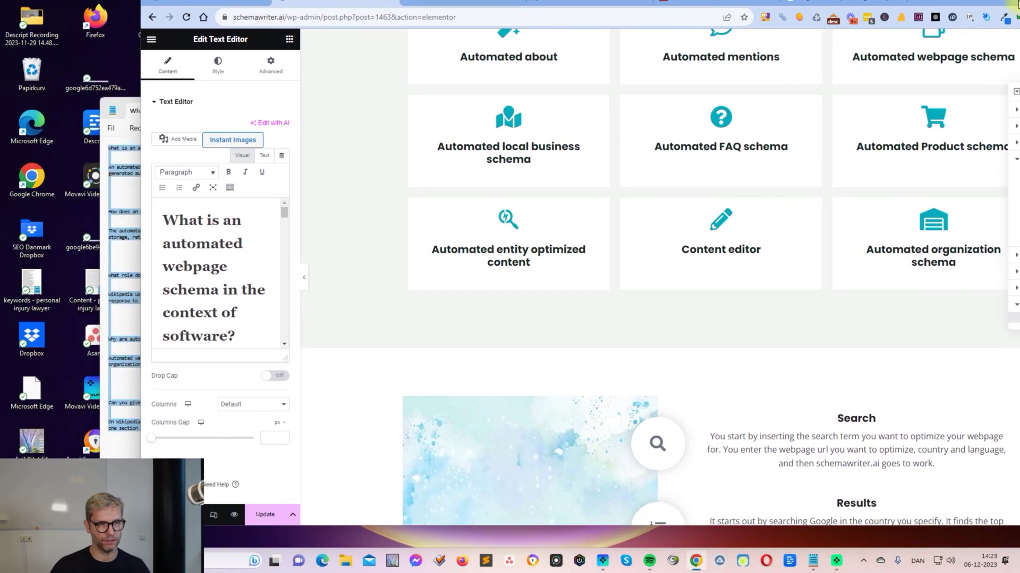
{"action": "key", "text": "super+Right"}
{"action": "key", "text": "super+Up"}
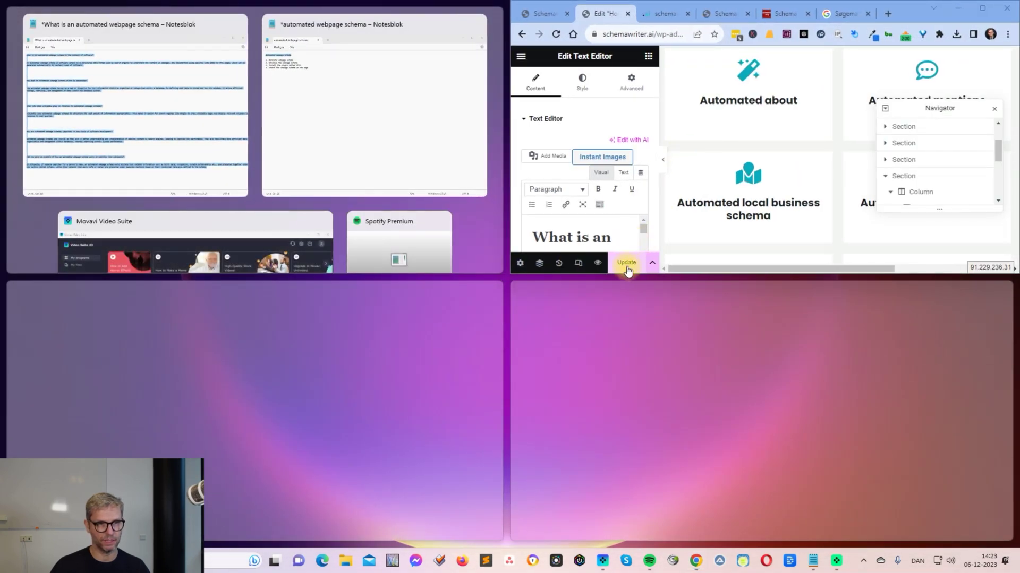
{"action": "left_click", "coordinate": [627, 267]}
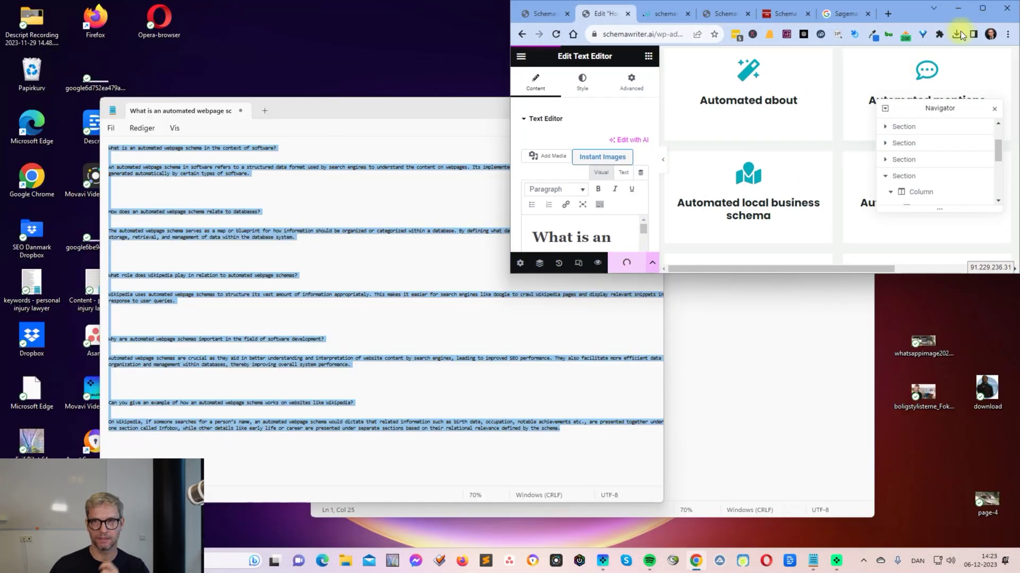
{"action": "left_click", "coordinate": [982, 8]}
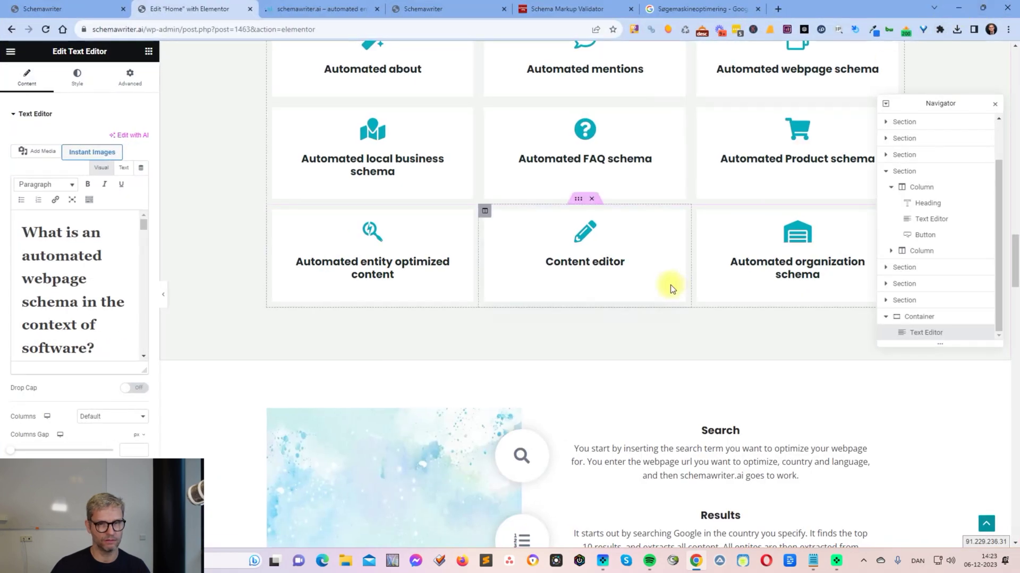
Exit the Elementor editor, leaving the exit destination undecided, and switch to the live schemawriter.ai homepage
{"action": "scroll", "coordinate": [669, 283], "scroll_direction": "up", "scroll_amount": 15}
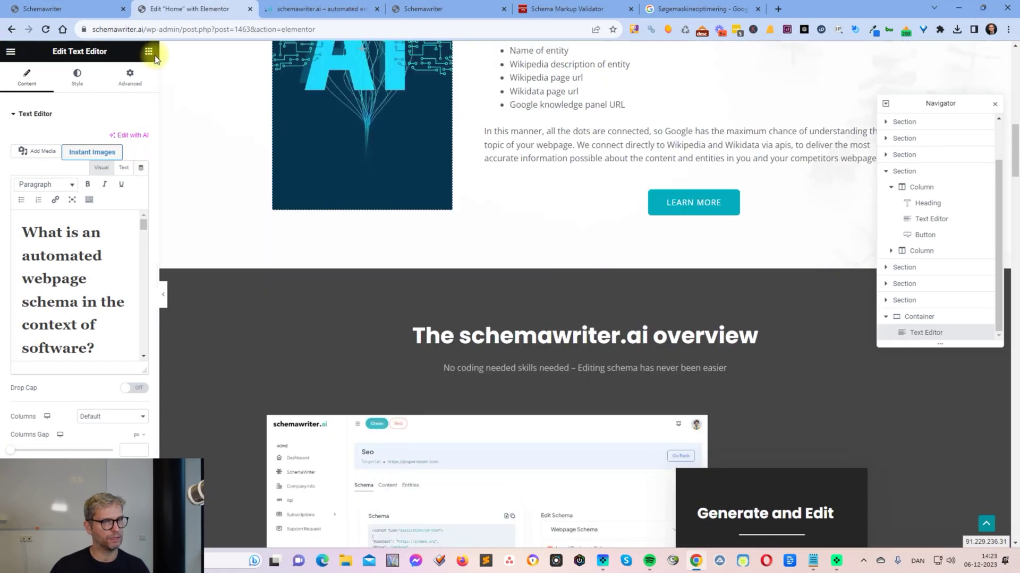
{"action": "left_click", "coordinate": [149, 53]}
{"action": "left_click", "coordinate": [10, 53]}
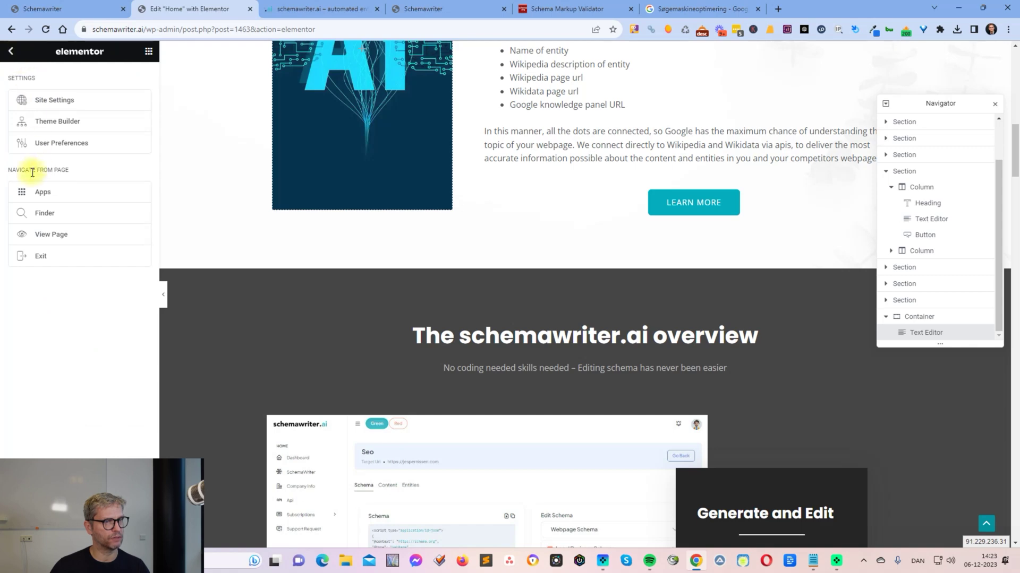
{"action": "left_click", "coordinate": [57, 259]}
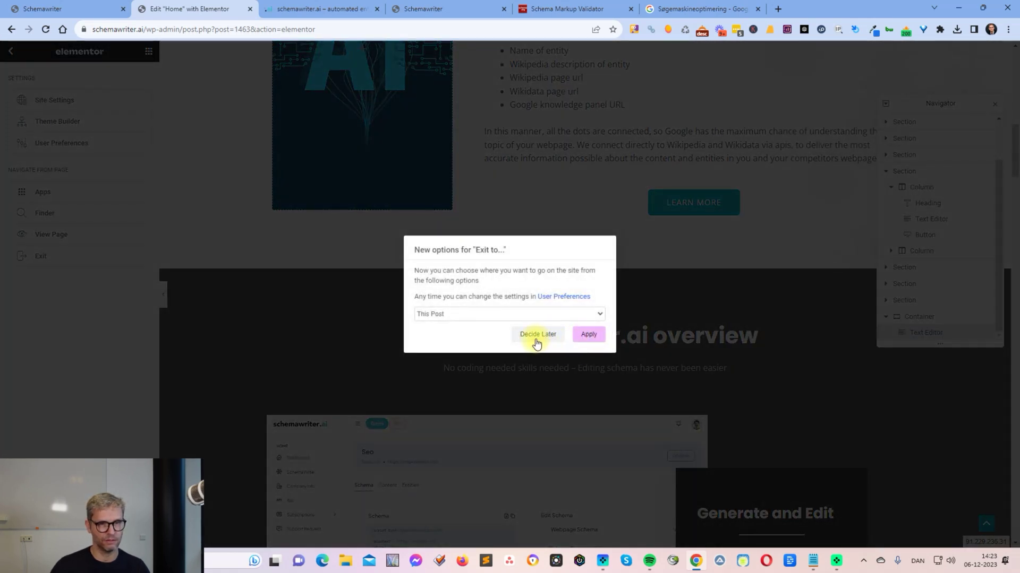
{"action": "left_click", "coordinate": [558, 336]}
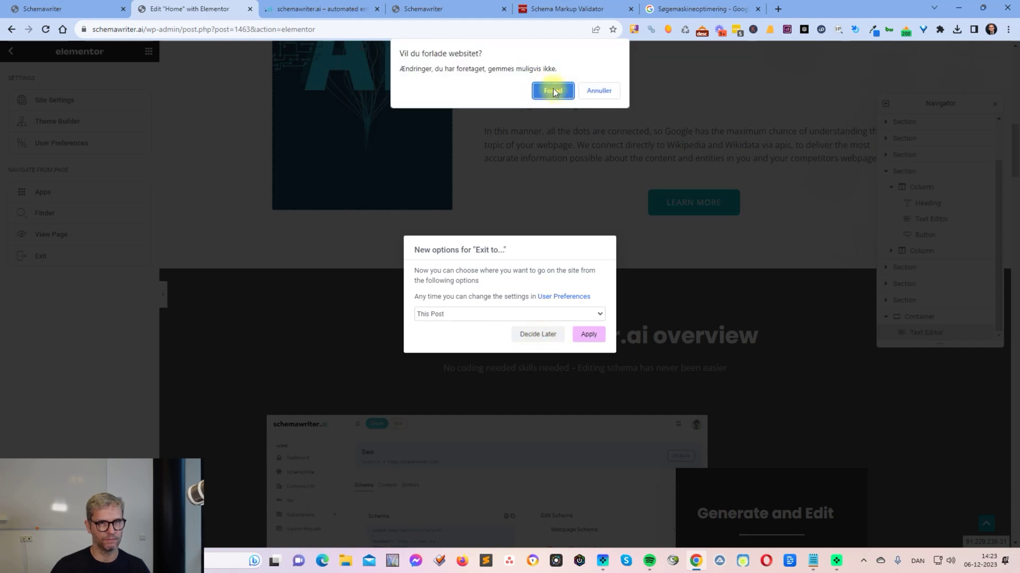
{"action": "left_click", "coordinate": [554, 91]}
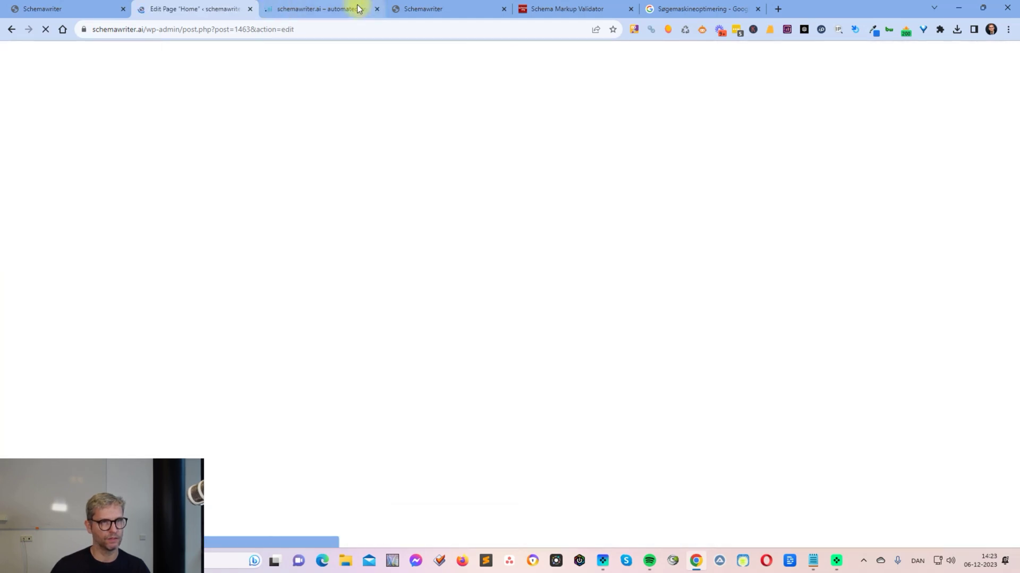
{"action": "left_click", "coordinate": [359, 9]}
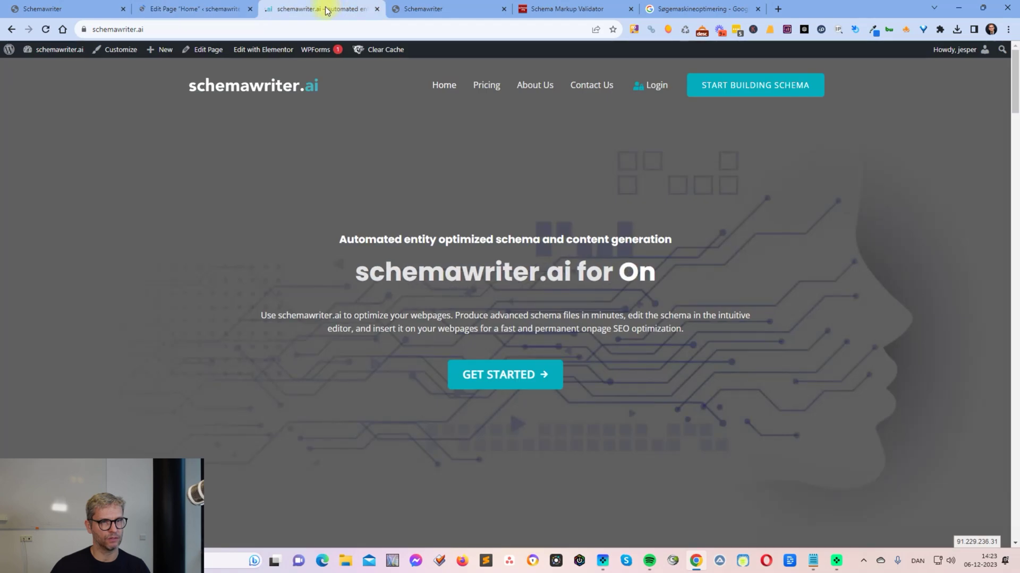
Reload the live homepage and check the published FAQ headings and answers below the "Would you like to try schemawriter.ai?" section
{"action": "key", "text": "F5"}
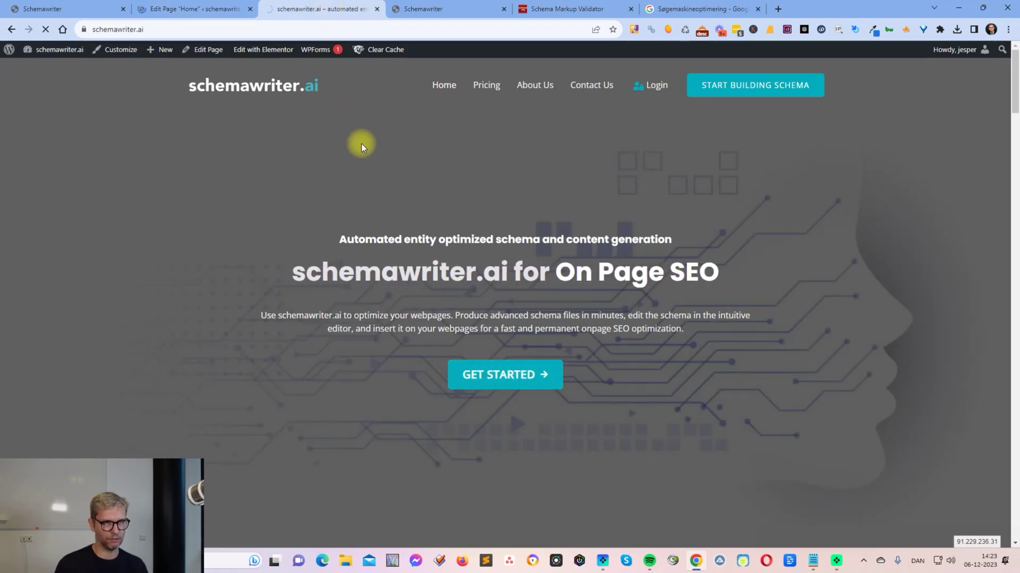
{"action": "scroll", "coordinate": [476, 163], "scroll_direction": "down", "scroll_amount": 15}
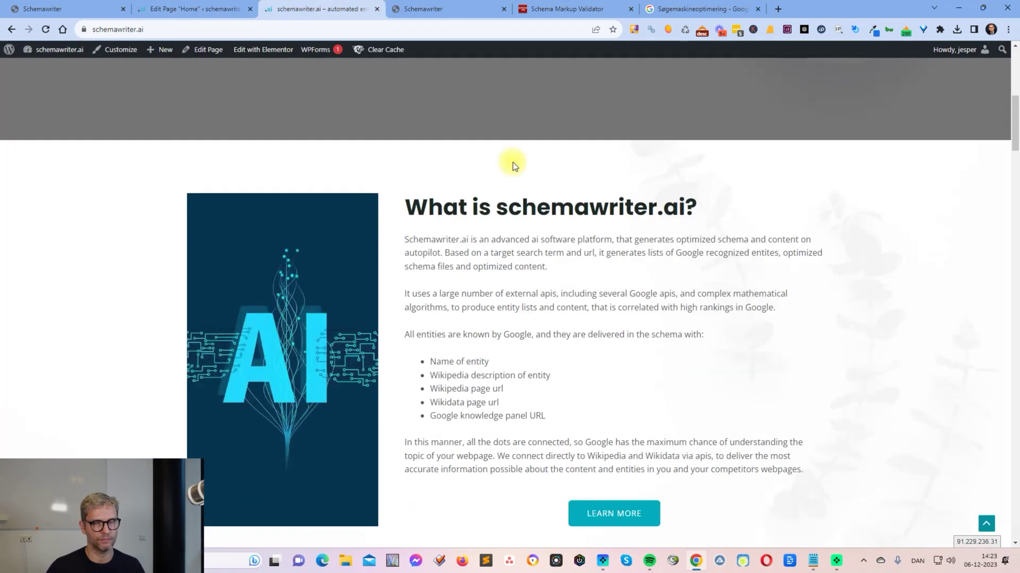
{"action": "scroll", "coordinate": [537, 222], "scroll_direction": "down", "scroll_amount": 20}
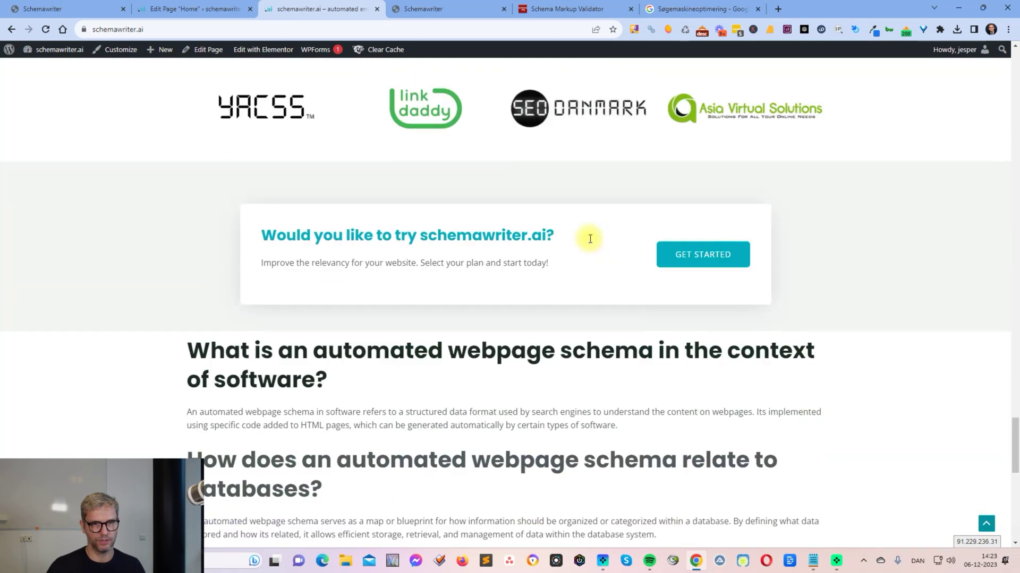
{"action": "scroll", "coordinate": [599, 237], "scroll_direction": "up", "scroll_amount": 5}
{"action": "scroll", "coordinate": [595, 238], "scroll_direction": "up", "scroll_amount": 6}
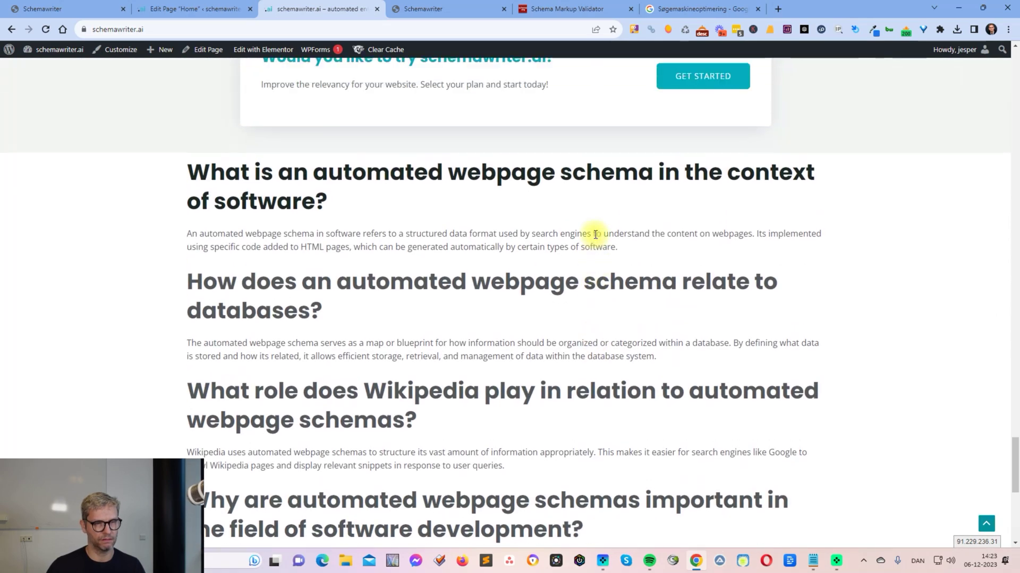
{"action": "scroll", "coordinate": [592, 234], "scroll_direction": "down", "scroll_amount": 10}
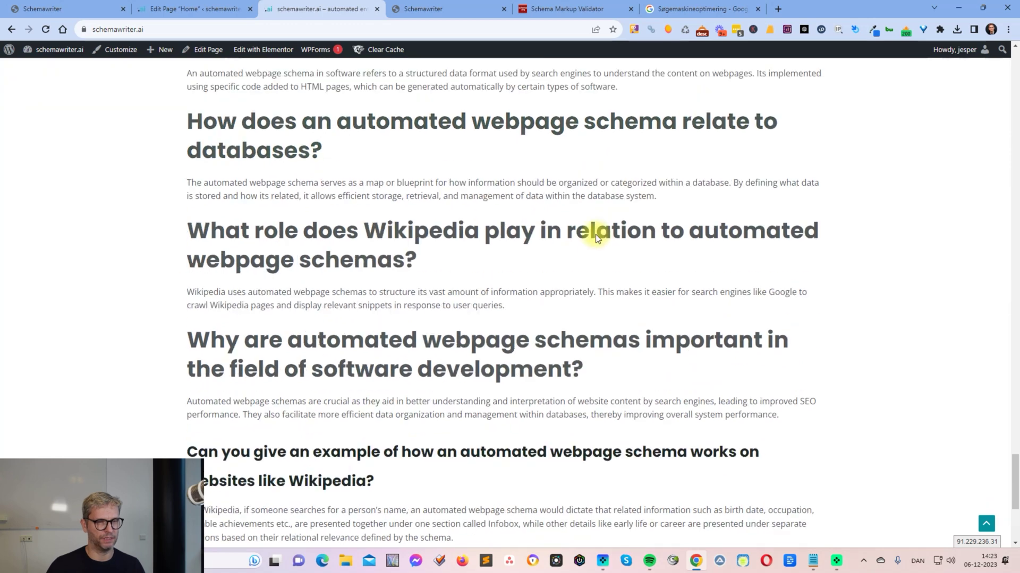
{"action": "scroll", "coordinate": [595, 234], "scroll_direction": "up", "scroll_amount": 4}
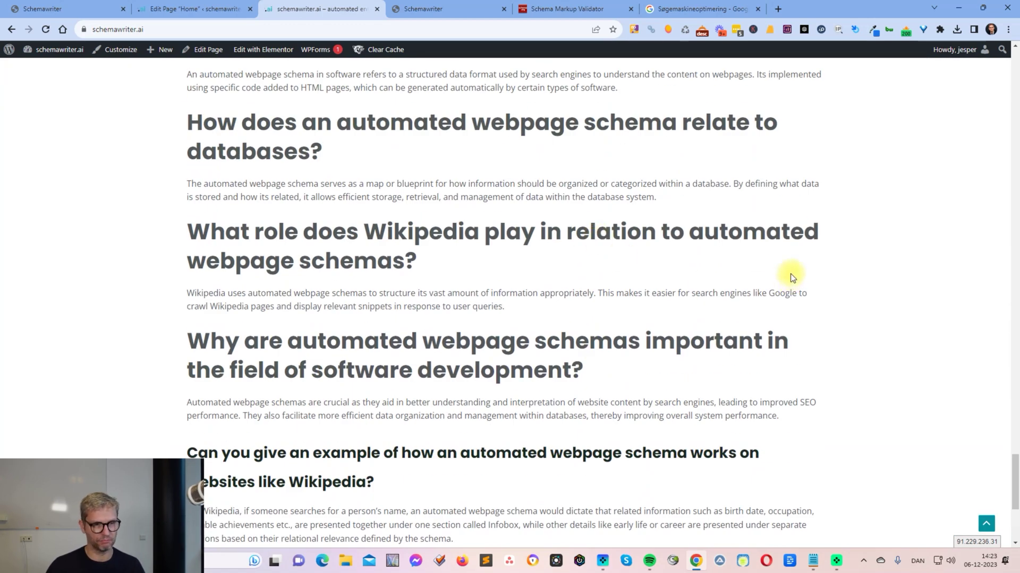
Review the homepage sections from the FAQ up to the "What is schemawriter.ai?" introduction, and look at the FAQ content again
{"action": "scroll", "coordinate": [790, 272], "scroll_direction": "up", "scroll_amount": 20}
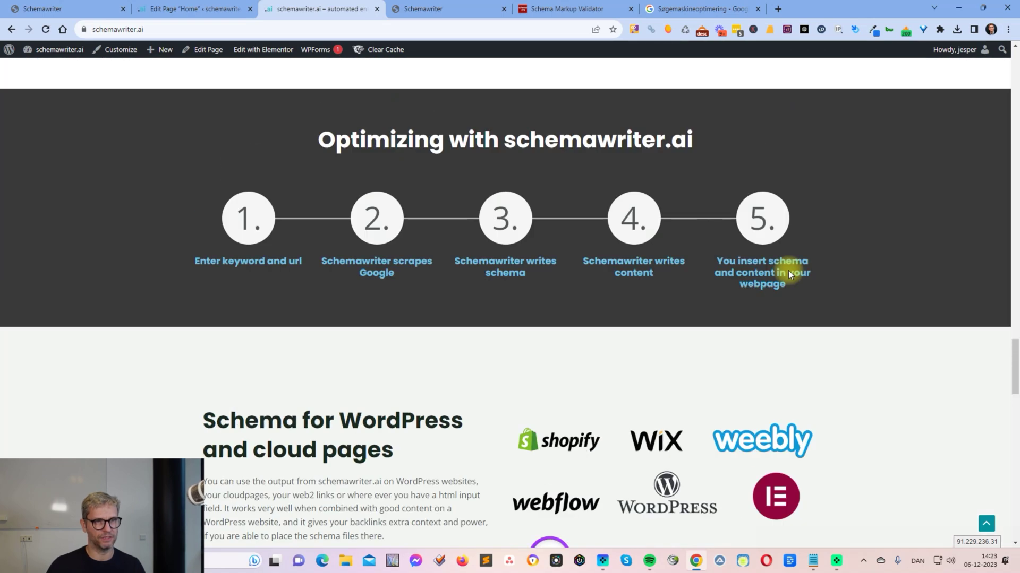
{"action": "scroll", "coordinate": [788, 269], "scroll_direction": "up", "scroll_amount": 20}
{"action": "scroll", "coordinate": [778, 267], "scroll_direction": "up", "scroll_amount": 15}
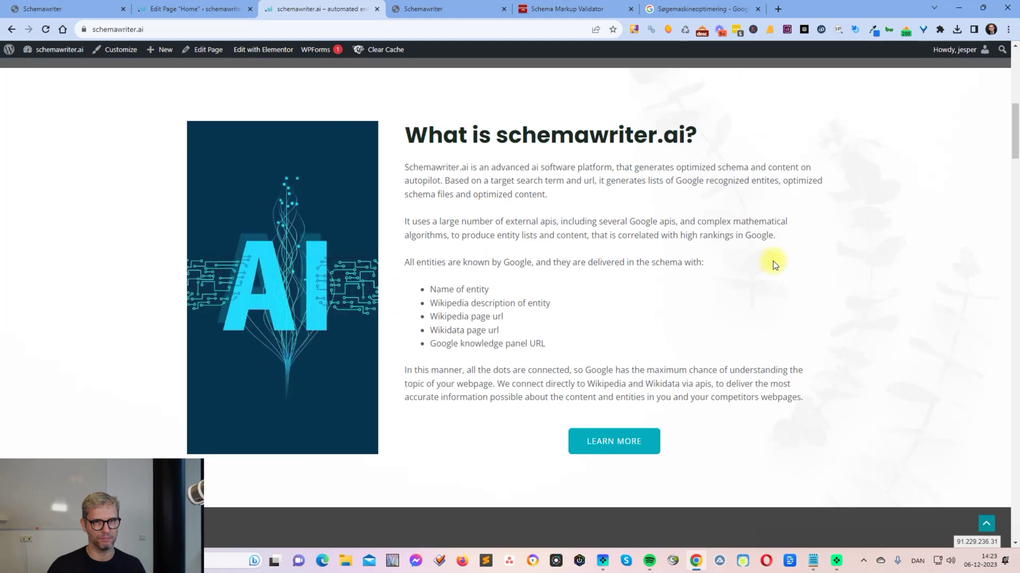
{"action": "scroll", "coordinate": [773, 260], "scroll_direction": "up", "scroll_amount": 6}
{"action": "left_click_drag", "start_coordinate": [1013, 98], "coordinate": [1001, 467]}
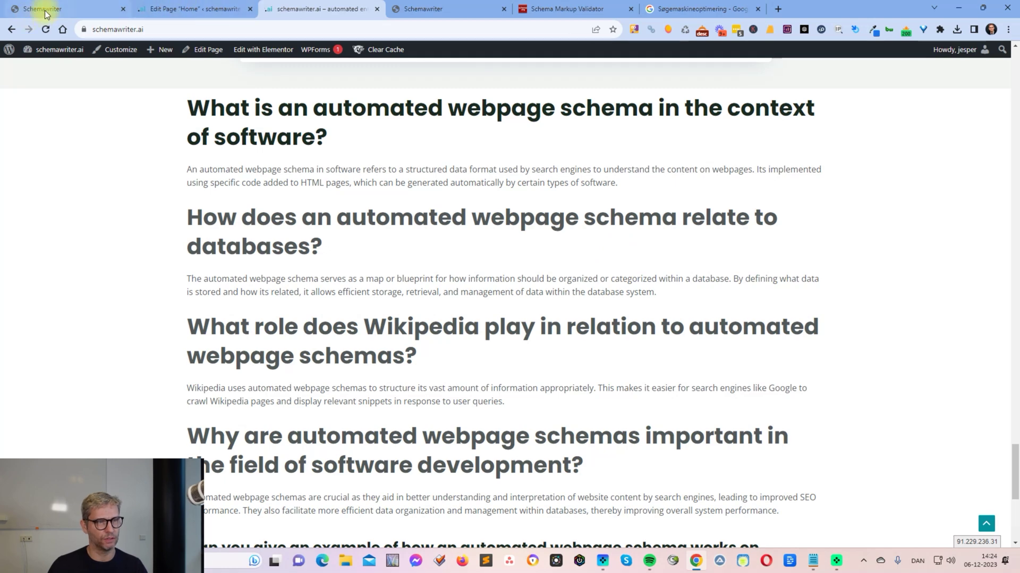
{"action": "scroll", "coordinate": [418, 210], "scroll_direction": "up", "scroll_amount": 8}
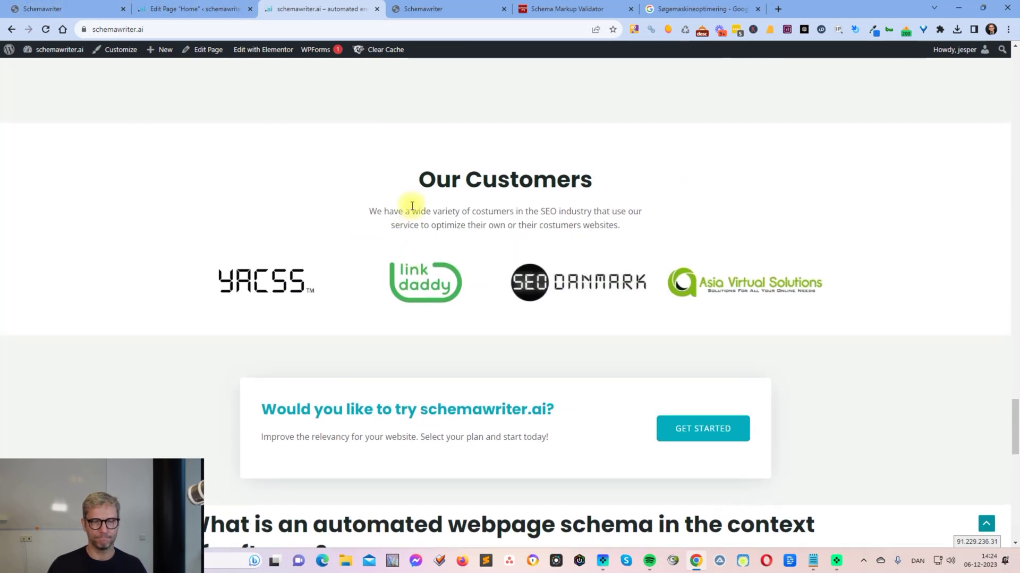
Leave the Home page editor for the WordPress pages list and clear all of the site's cache
{"action": "left_click", "coordinate": [185, 5]}
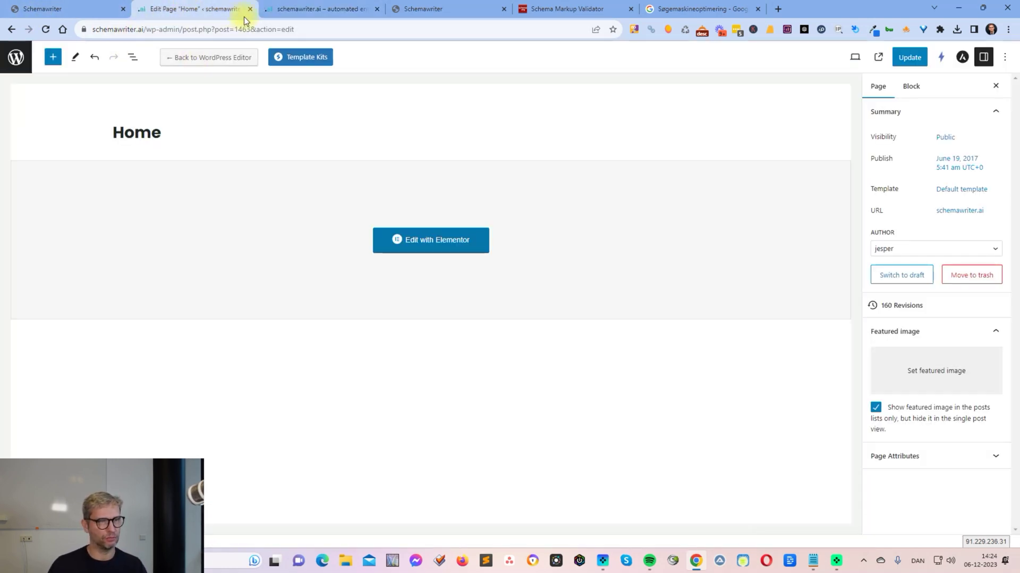
{"action": "left_click", "coordinate": [553, 90]}
{"action": "mouse_move", "coordinate": [216, 49]}
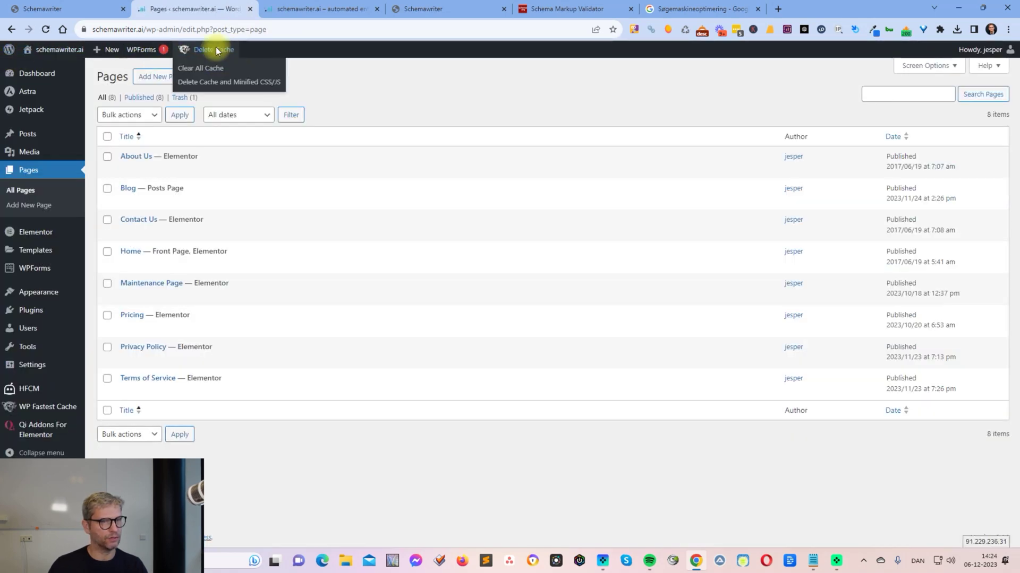
{"action": "left_click", "coordinate": [210, 67]}
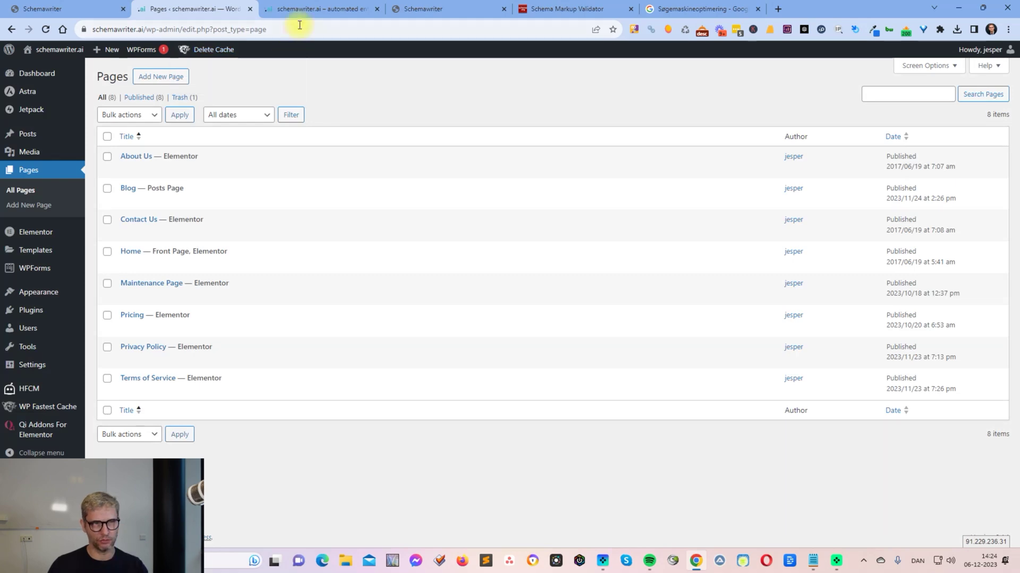
Return to the live schemawriter.ai homepage and look through its sections up to the hero banner
{"action": "left_click", "coordinate": [319, 11]}
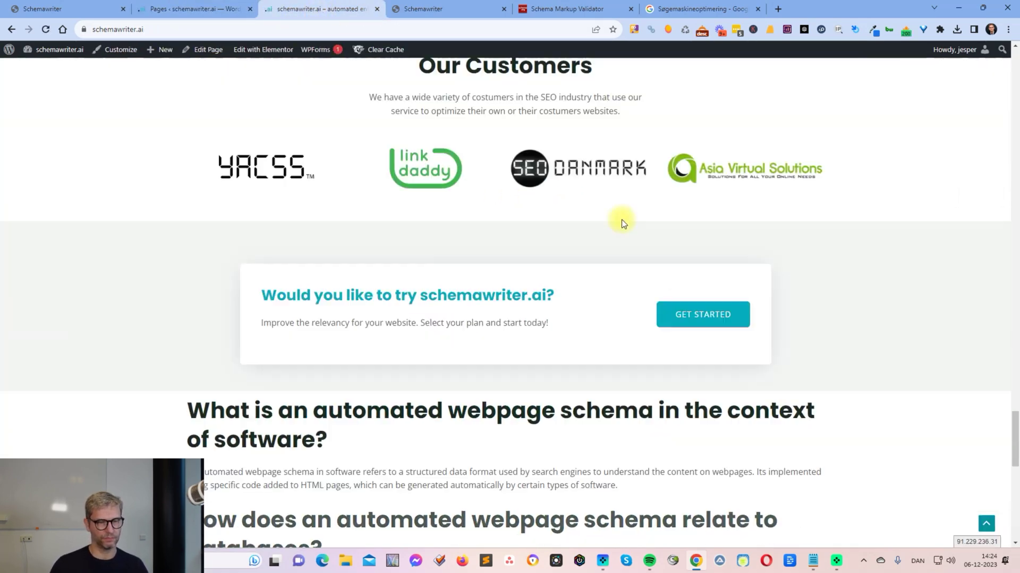
{"action": "scroll", "coordinate": [622, 212], "scroll_direction": "up", "scroll_amount": 15}
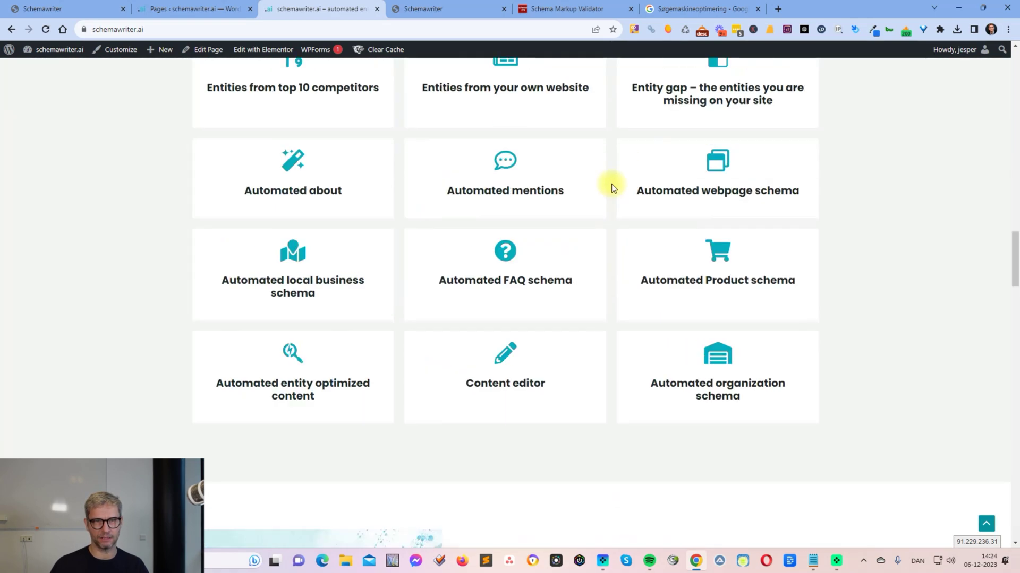
{"action": "scroll", "coordinate": [291, 104], "scroll_direction": "up", "scroll_amount": 7}
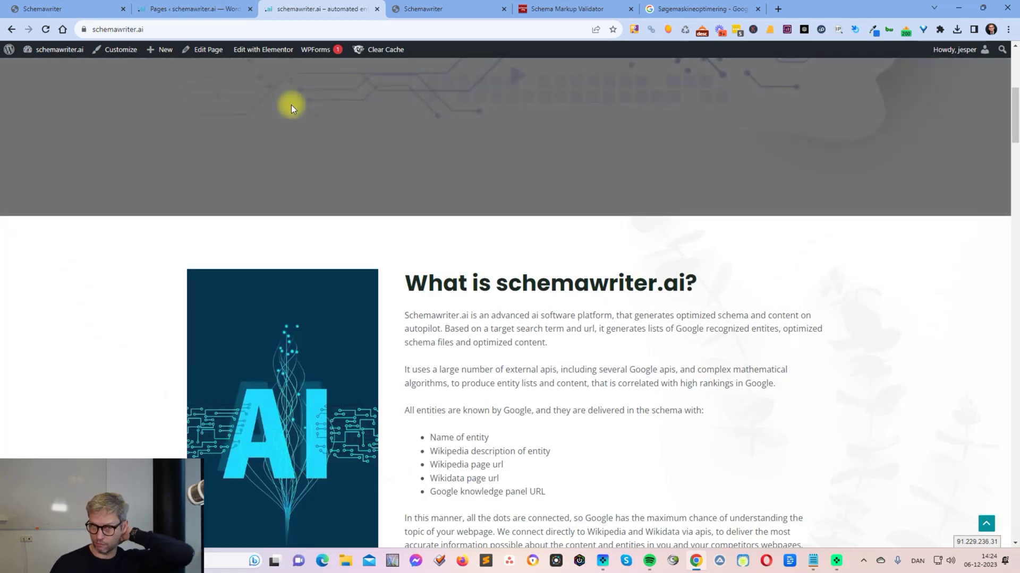
{"action": "scroll", "coordinate": [291, 104], "scroll_direction": "up", "scroll_amount": 10}
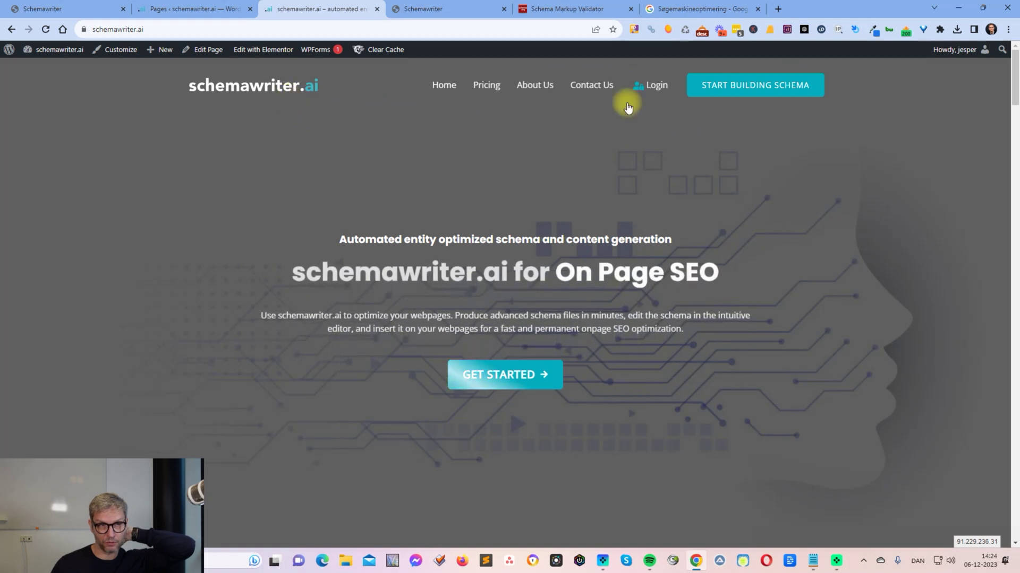